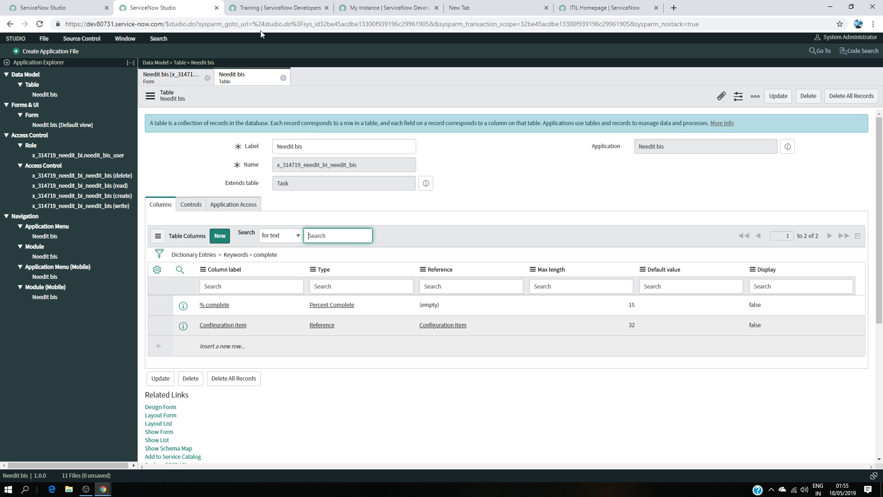
- Compare the Needit bis table and default form layout with the sections and fields of the reference NeedIt form
left_click(175, 77)
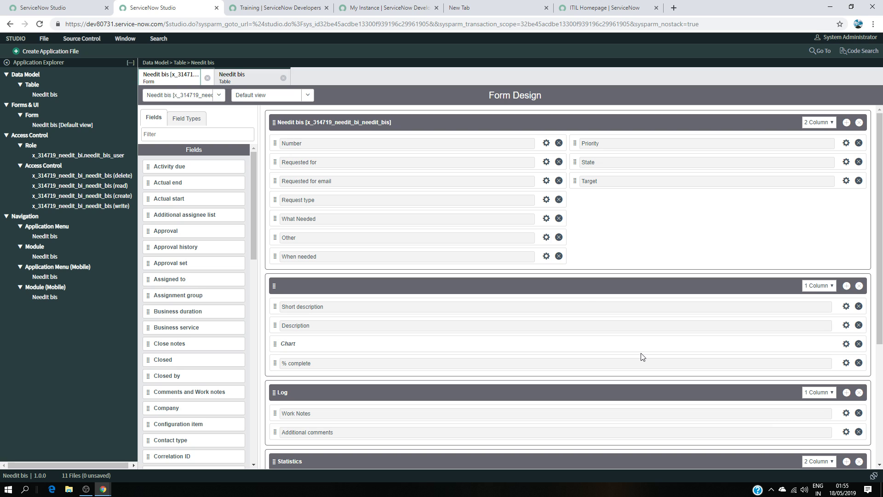
left_click(249, 77)
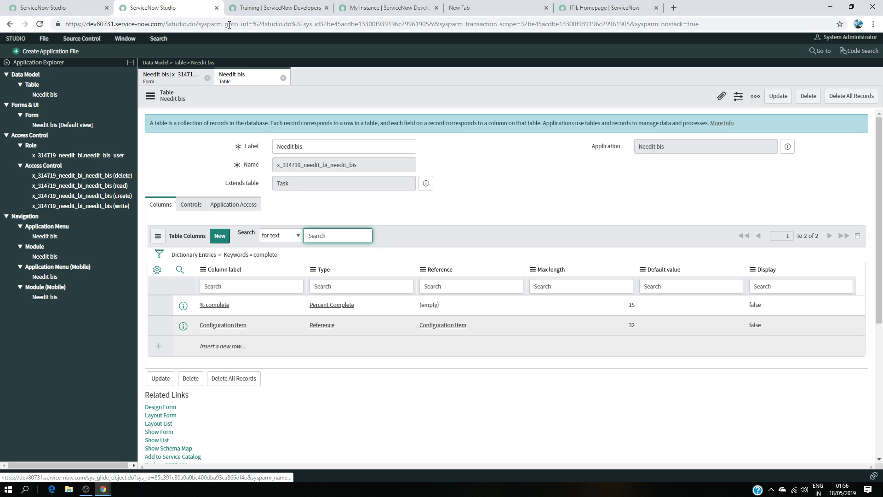
left_click(46, 7)
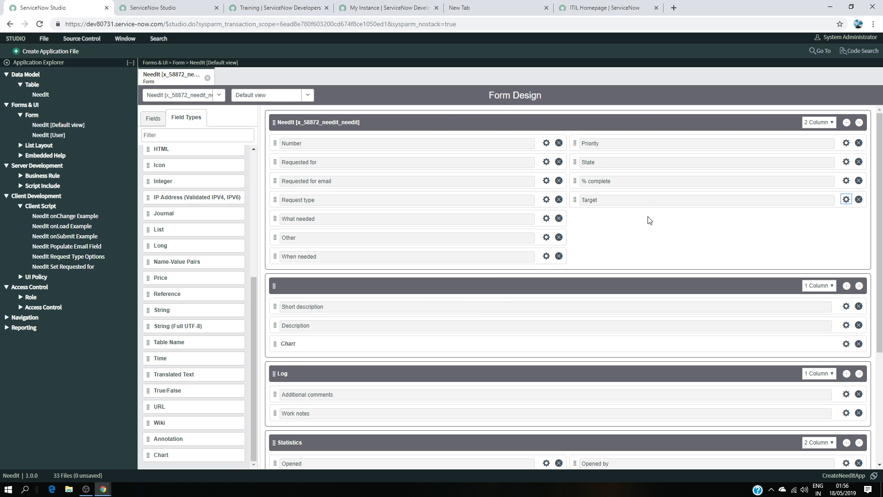
scroll(621, 225, "down", 2)
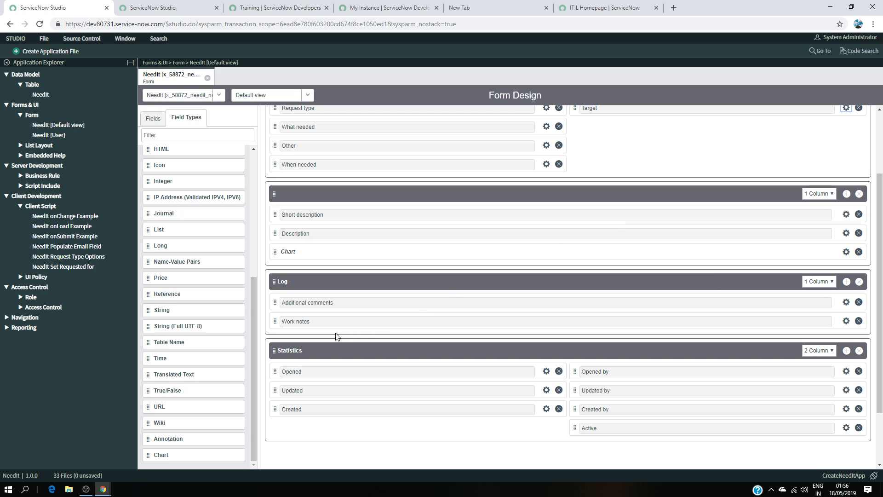
scroll(453, 296, "up", 2)
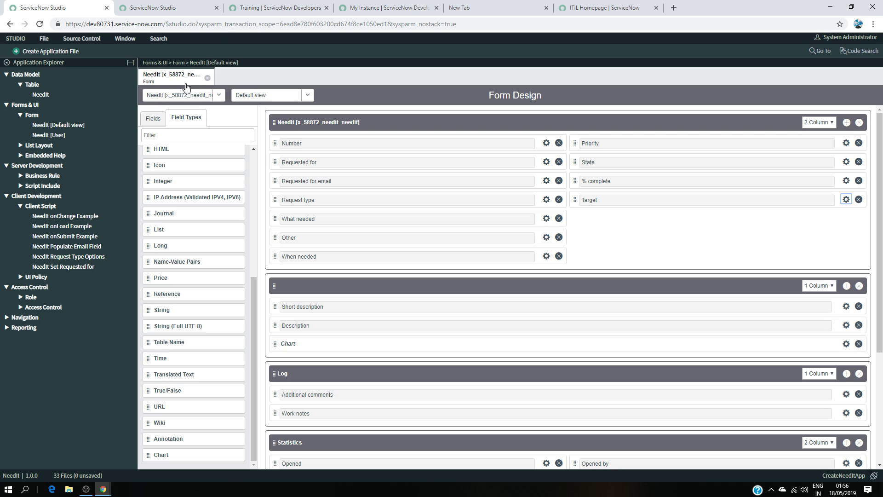
left_click(167, 10)
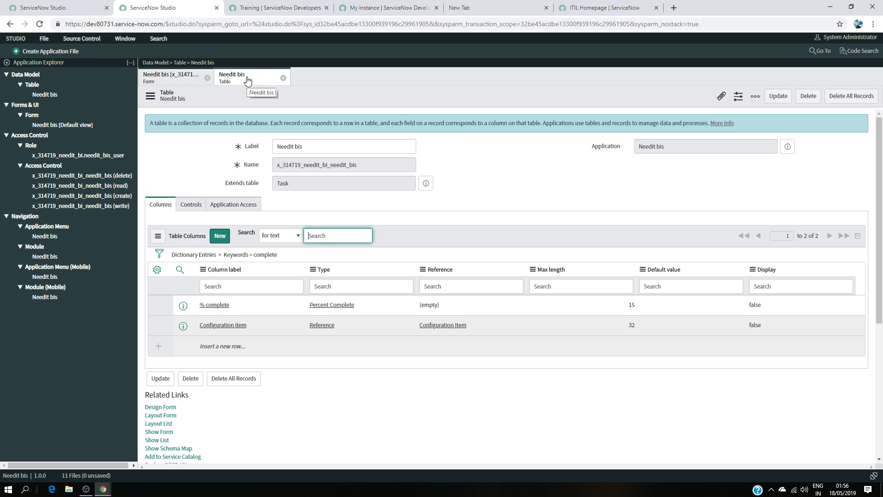
left_click(170, 76)
scroll(584, 261, "down", 2)
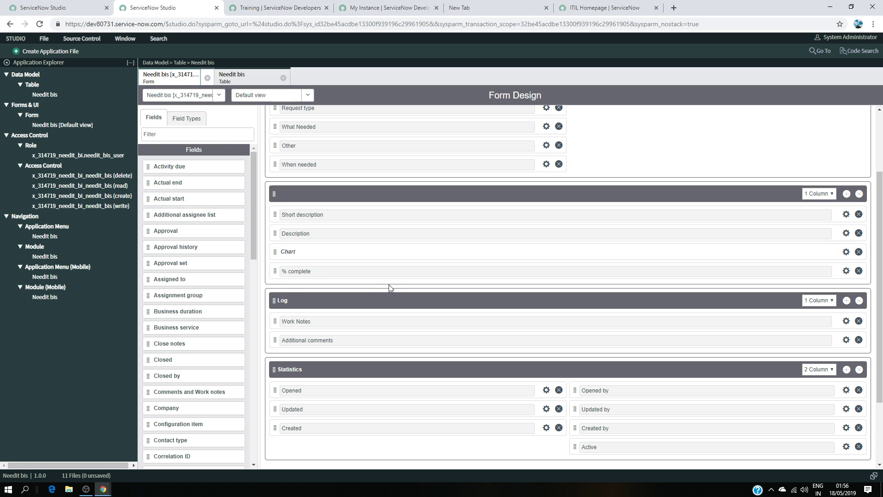
scroll(495, 278, "up", 2)
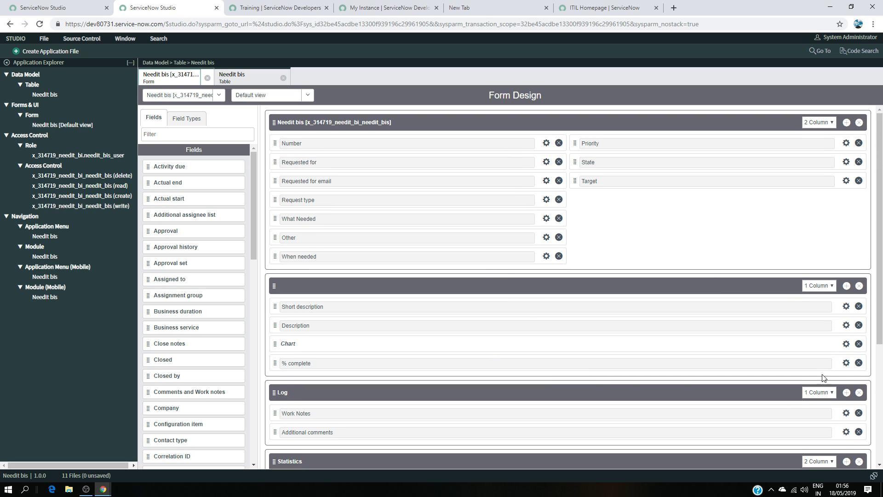
- Move the % complete field into the first section's second column between State and Target, checking the order against the reference NeedIt form
left_click_drag(841, 361, 800, 199)
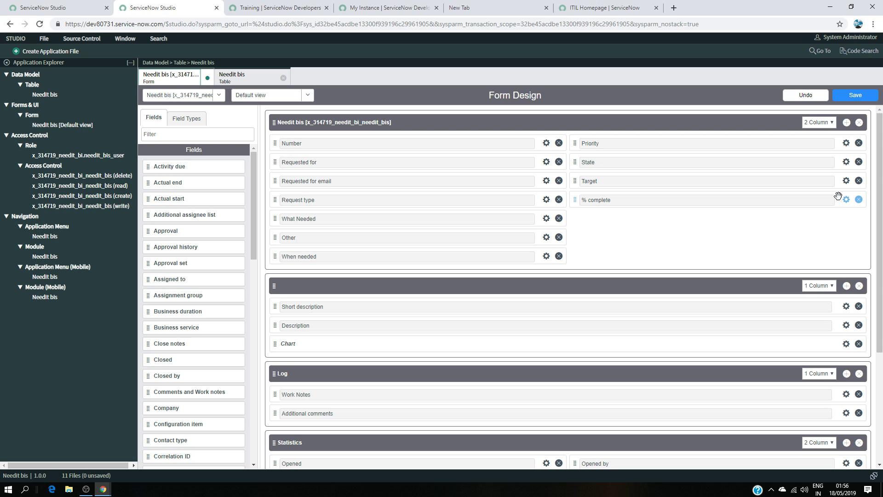
left_click_drag(838, 197, 835, 176)
left_click(69, 8)
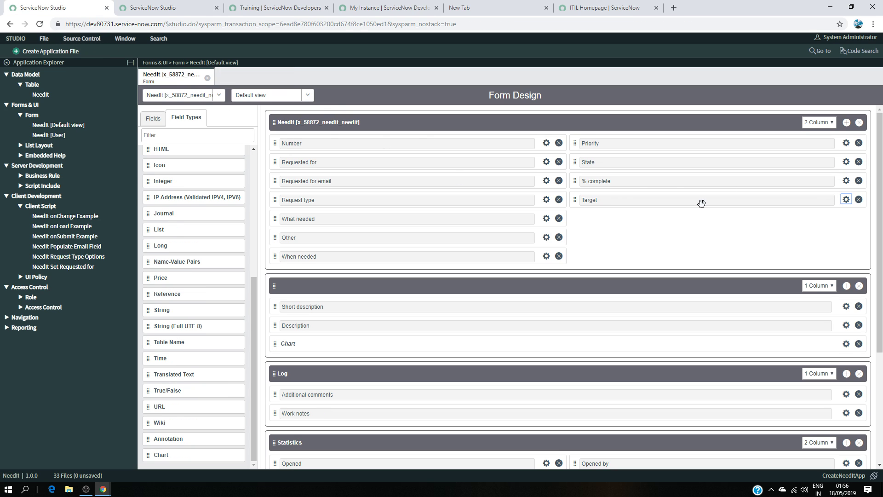
key("ctrl+Tab")
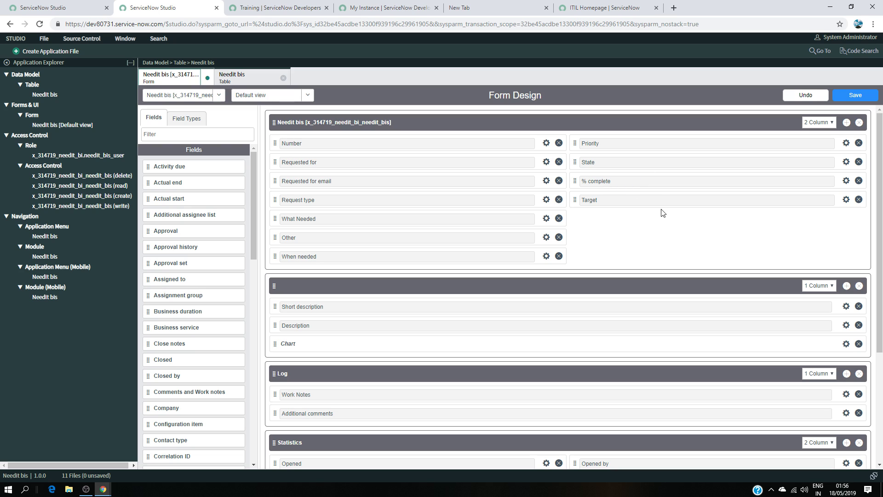
- Filter the available form fields by "perce" and clear the filter
left_click(188, 135)
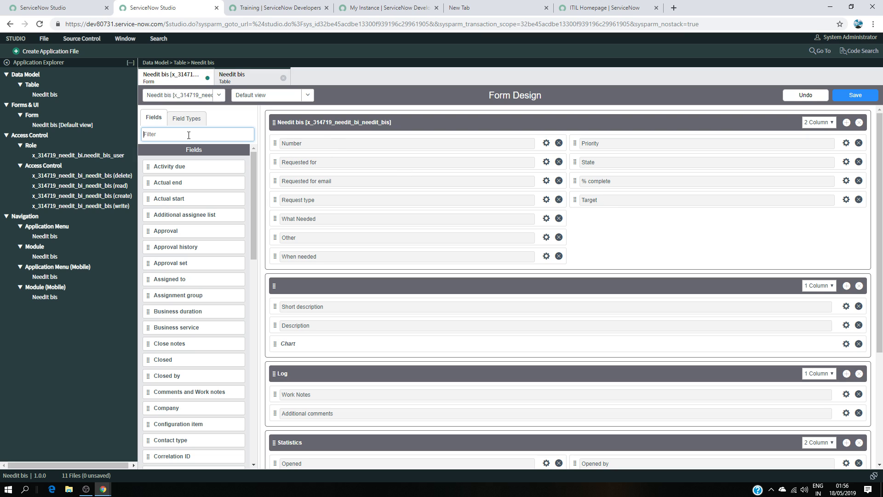
type("pe")
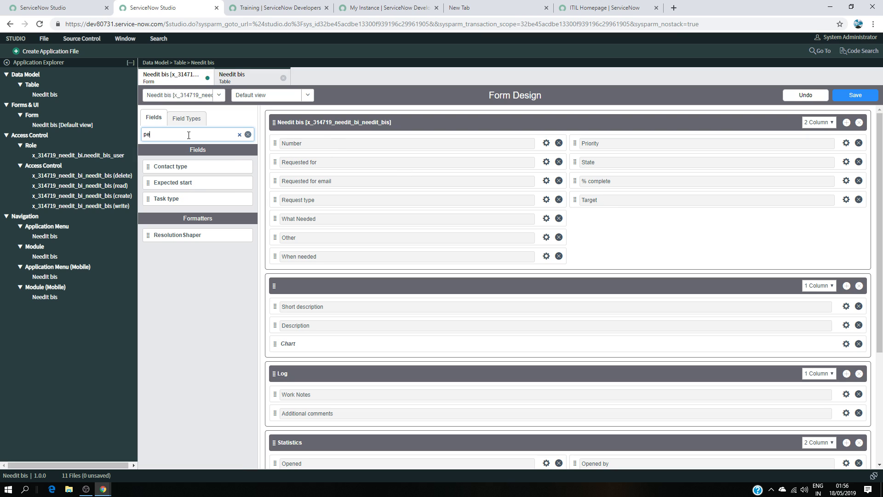
type("nd")
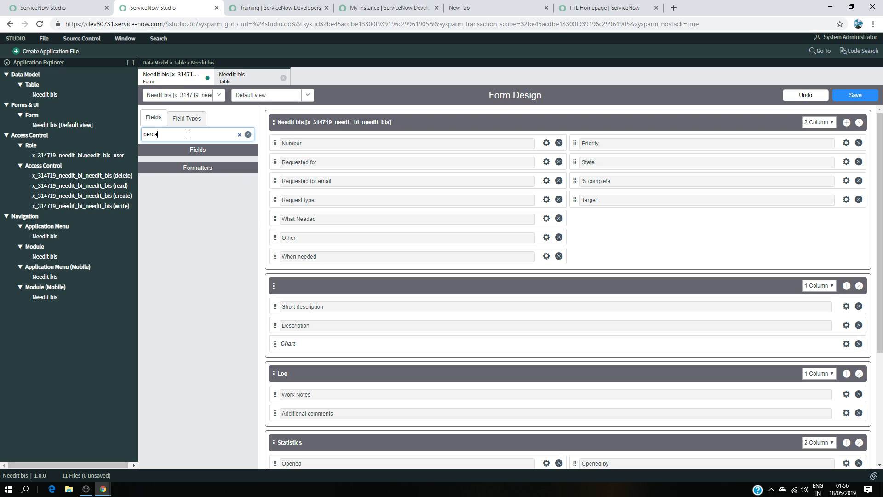
key("BackSpace")
key("BackSpace")
key("BackSpace")
key("BackSpace")
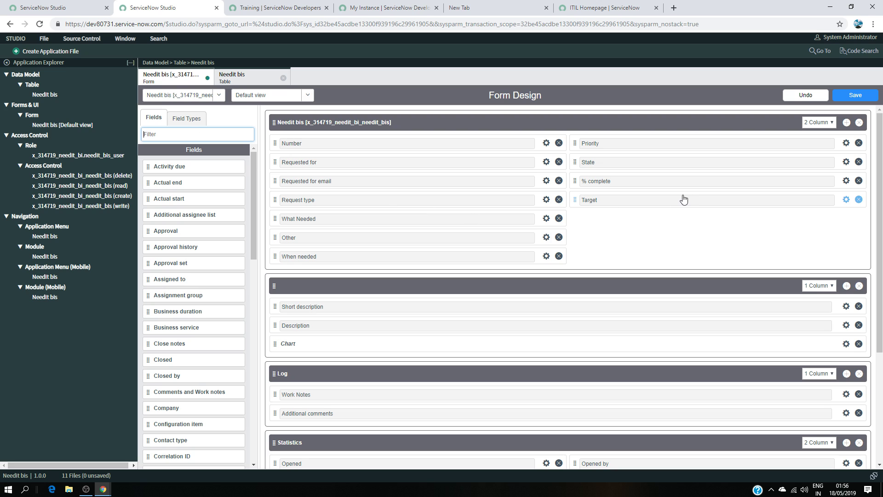
- Save the default view layout and create a new form view named User
left_click(871, 96)
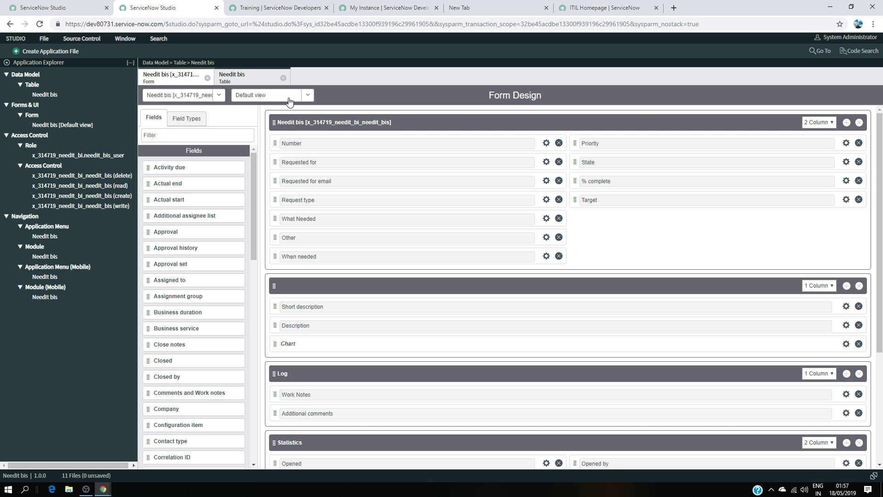
left_click(308, 96)
left_click(243, 134)
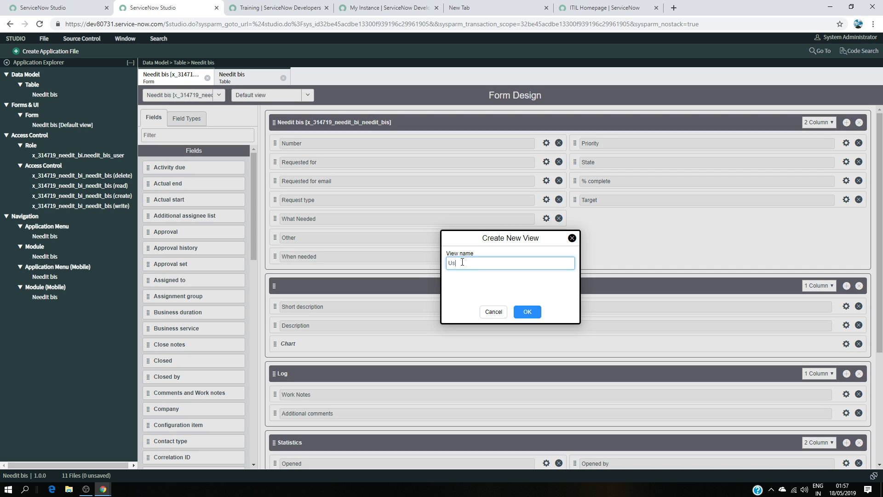
left_click(528, 313)
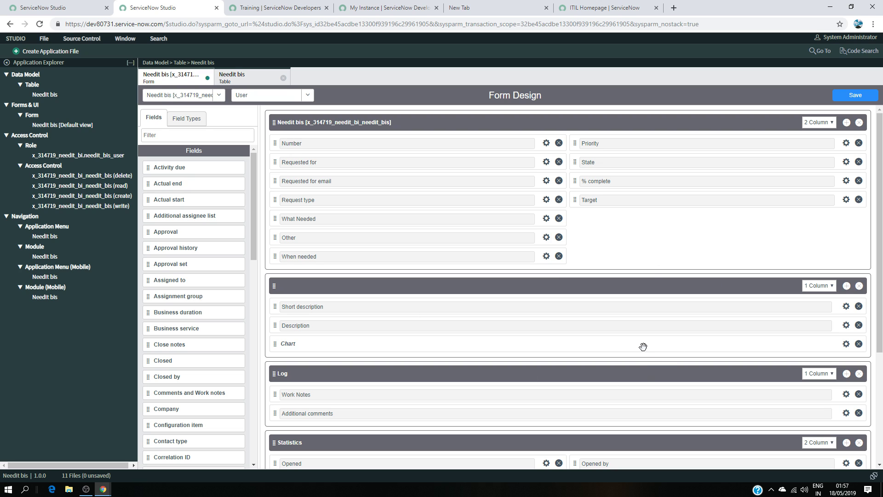
- Remove the Log and Statistics sections and the Chart from the Needit bis User view, following the reference NeedIt form's User view
left_click(99, 13)
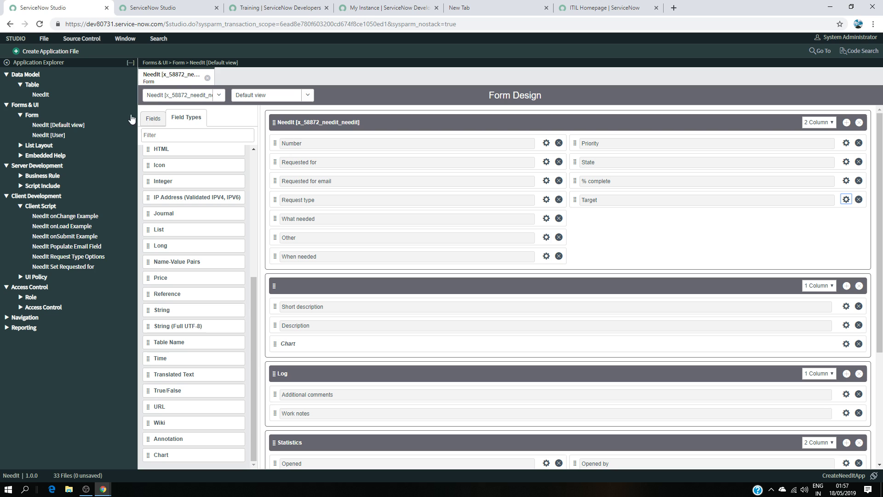
left_click(307, 96)
left_click(251, 135)
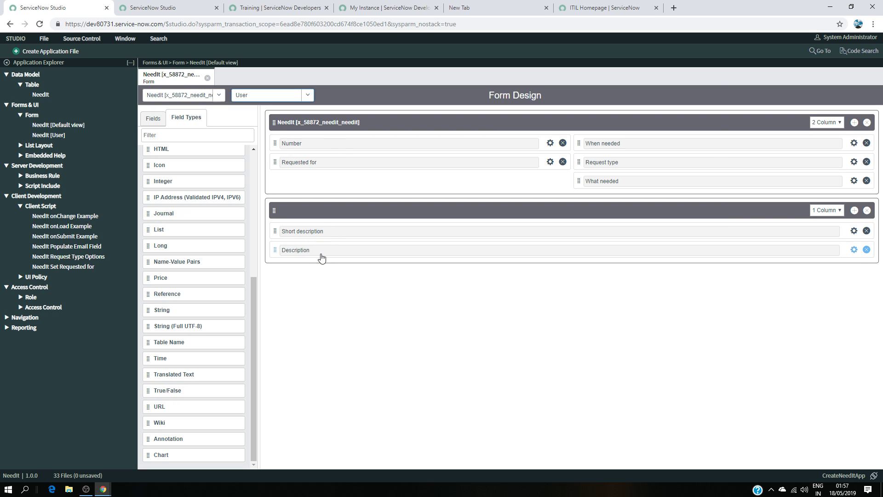
left_click(197, 9)
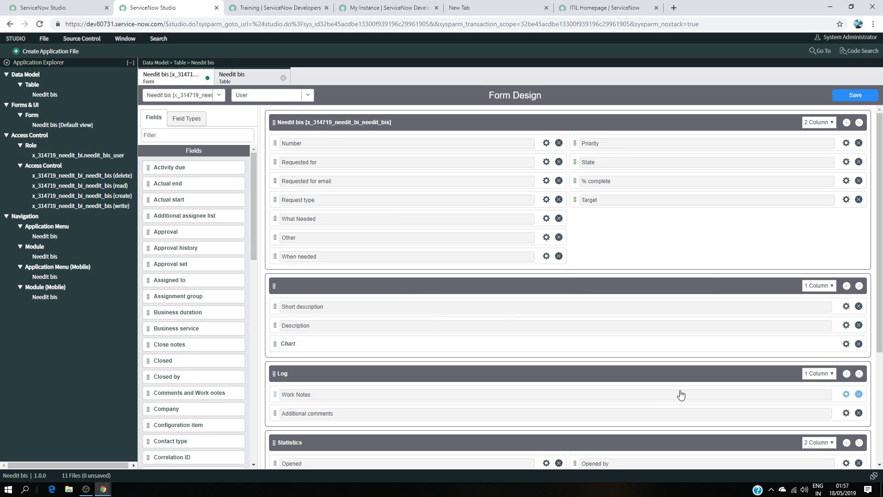
scroll(681, 395, "down", 2)
left_click(859, 281)
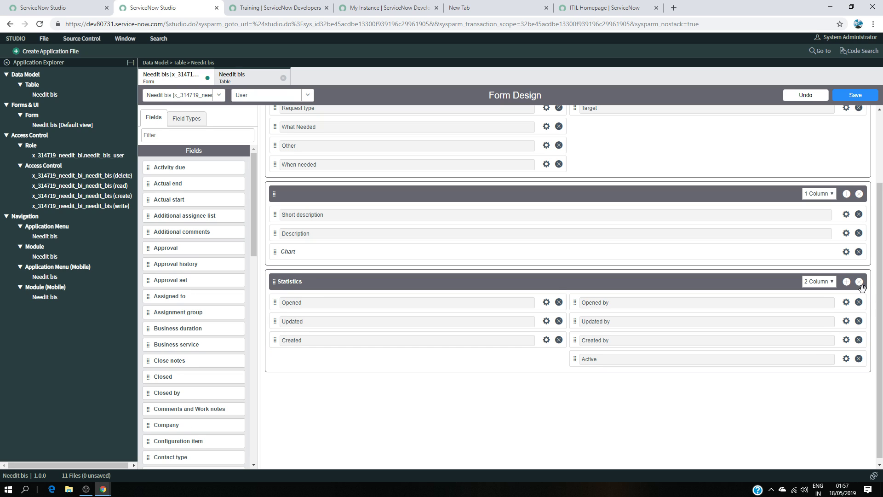
left_click(859, 282)
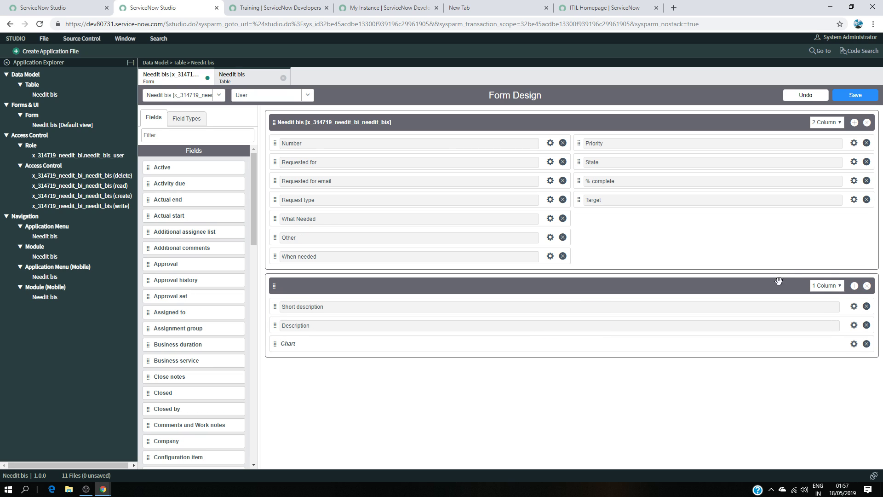
left_click(868, 345)
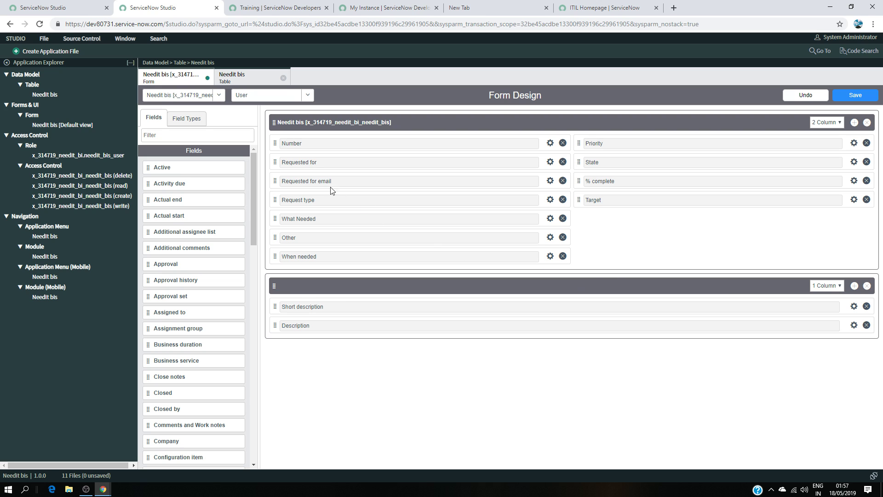
- Remove the Requested for email, % complete, Target, Priority, State and Other fields from the Needit bis User view
left_click(72, 7)
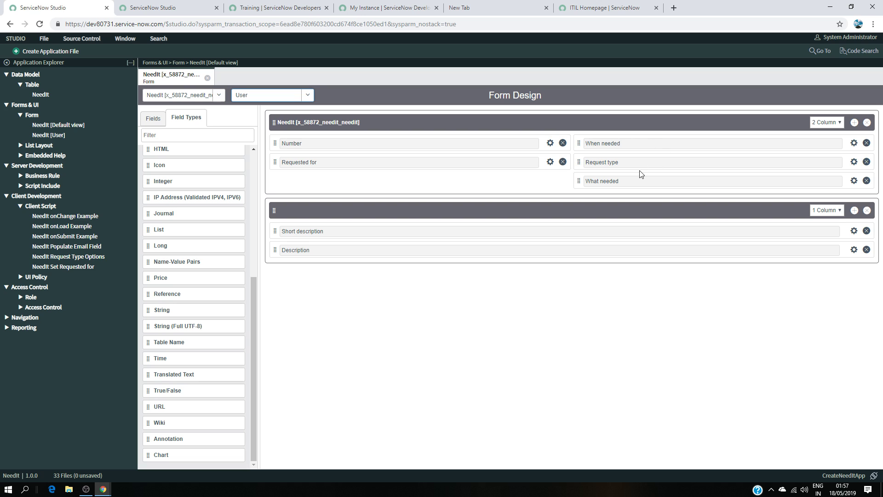
key("ctrl+Tab")
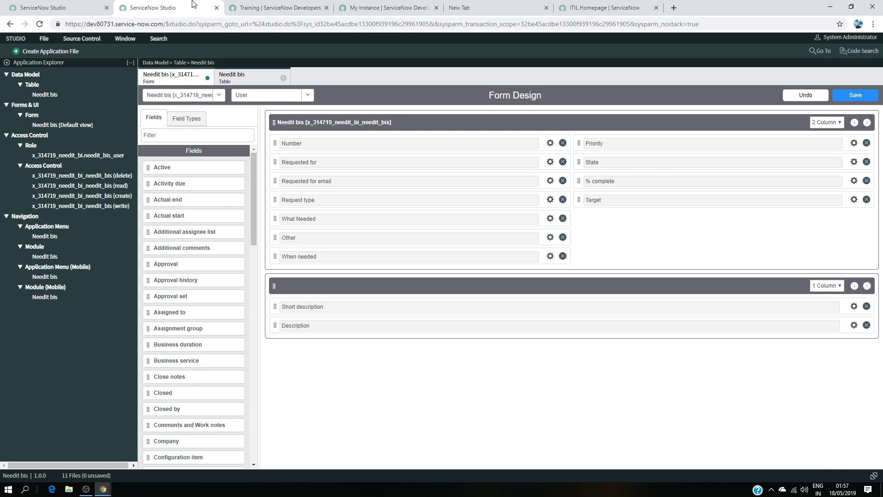
left_click(563, 180)
left_click(867, 181)
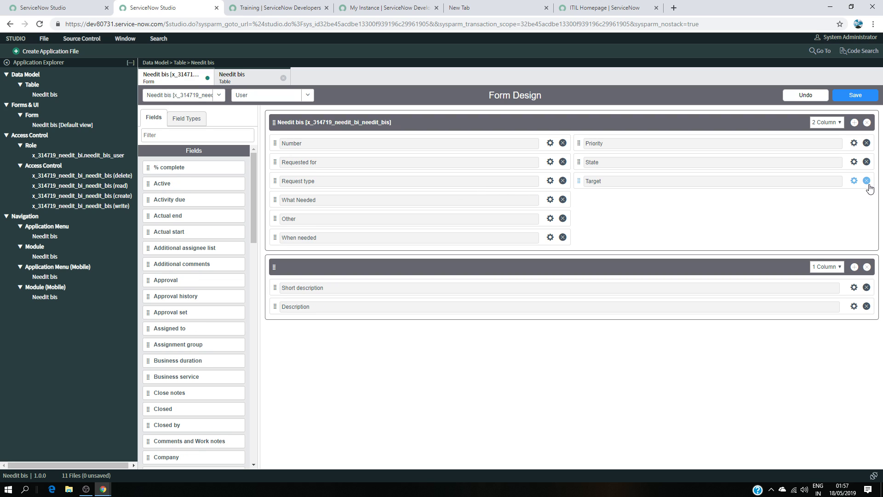
left_click(866, 180)
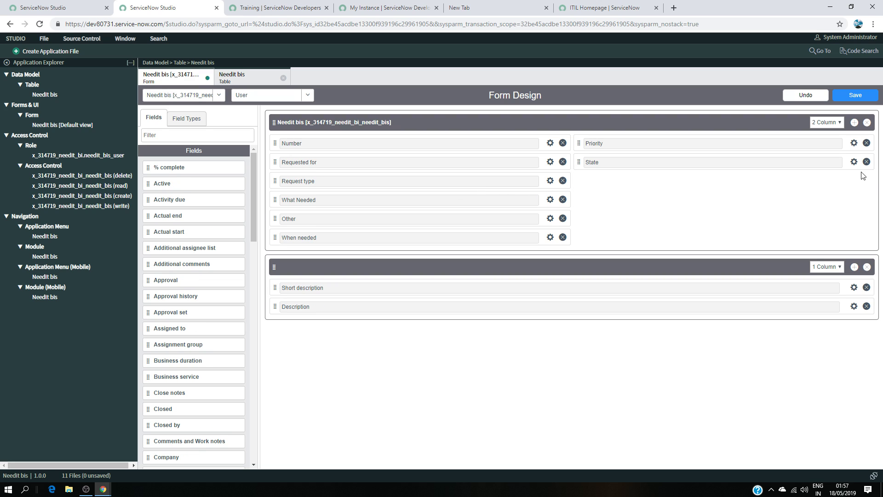
left_click(867, 143)
left_click(866, 143)
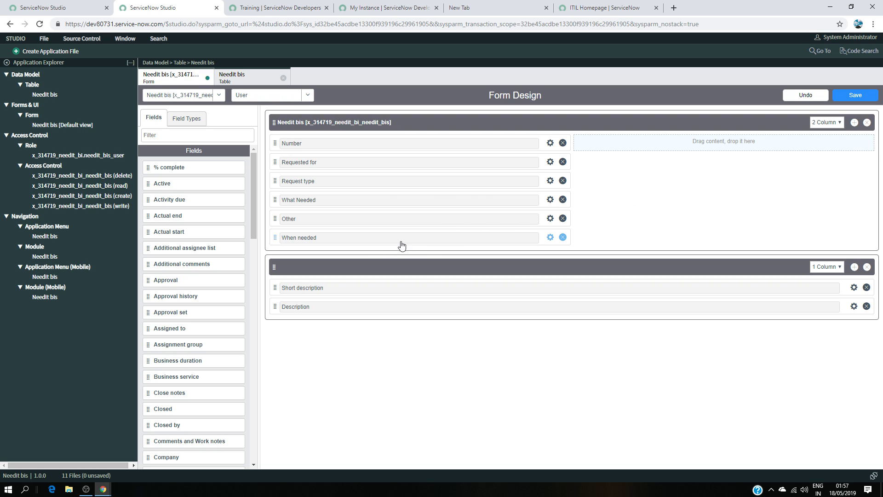
left_click(562, 219)
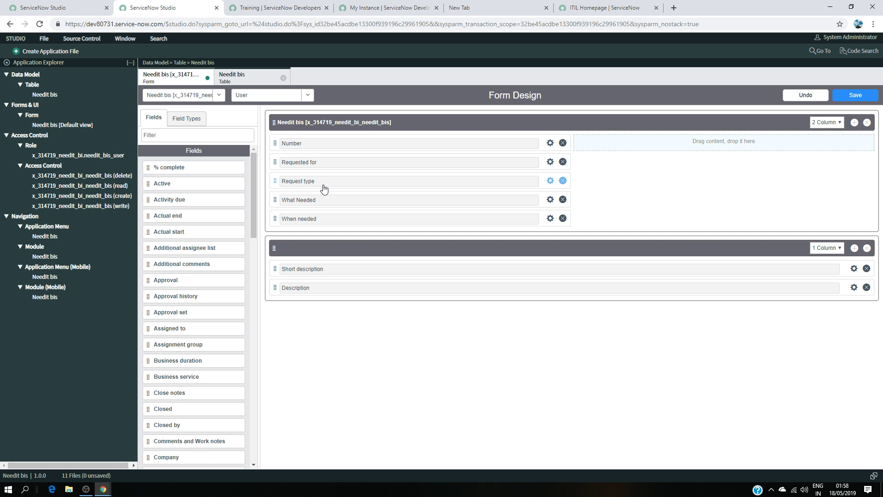
- Move the When needed and What Needed fields into the second column of the Needit bis User view, following the reference NeedIt form
left_click(62, 5)
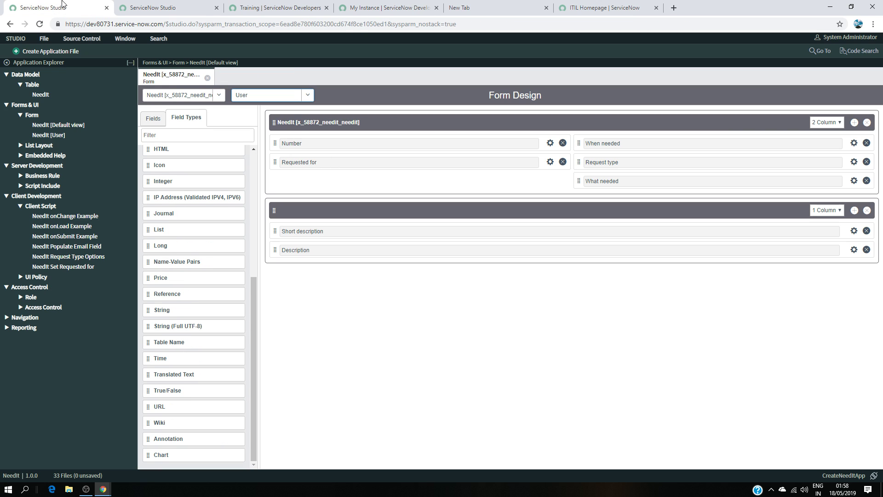
left_click(160, 5)
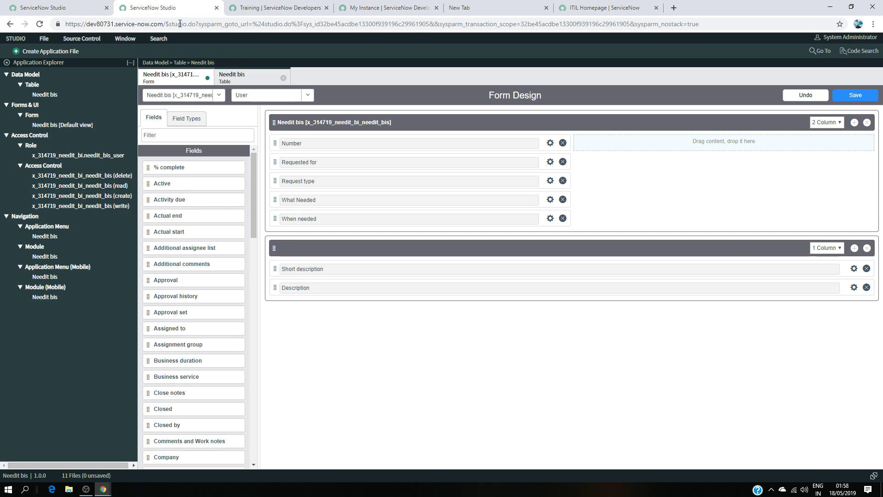
double_click(341, 218)
left_click_drag(554, 216, 649, 142)
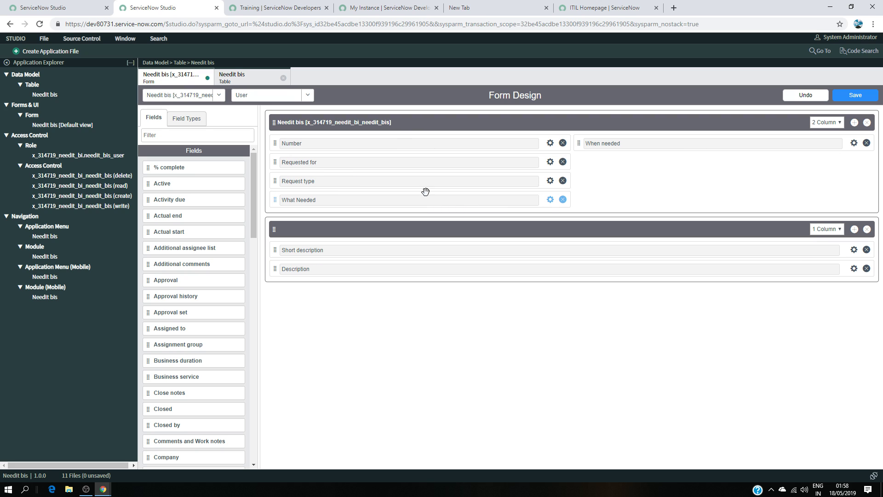
left_click_drag(543, 201, 769, 164)
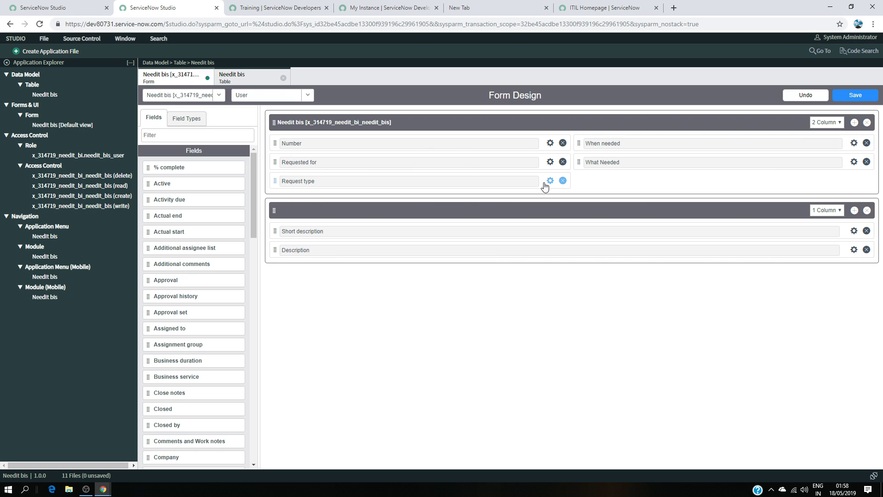
- Place Request type between When needed and What Needed as in the reference form, and save the Needit bis User view
left_click(68, 8)
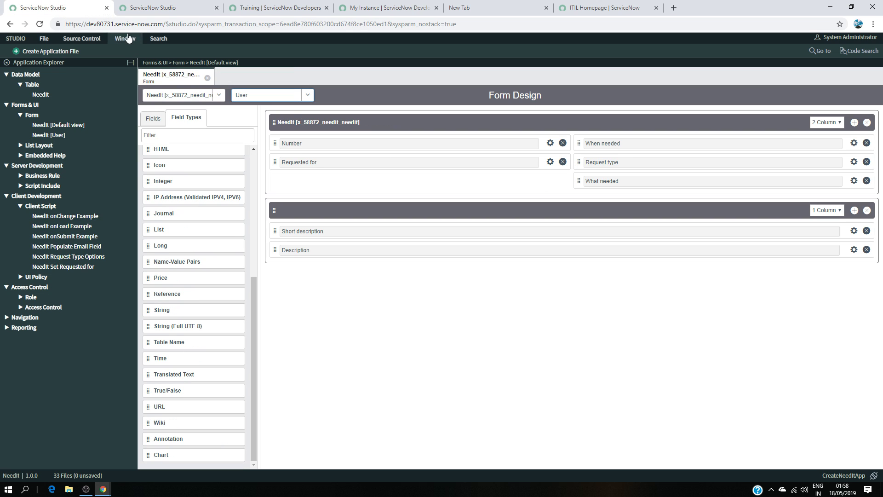
left_click(176, 5)
left_click_drag(544, 182, 816, 168)
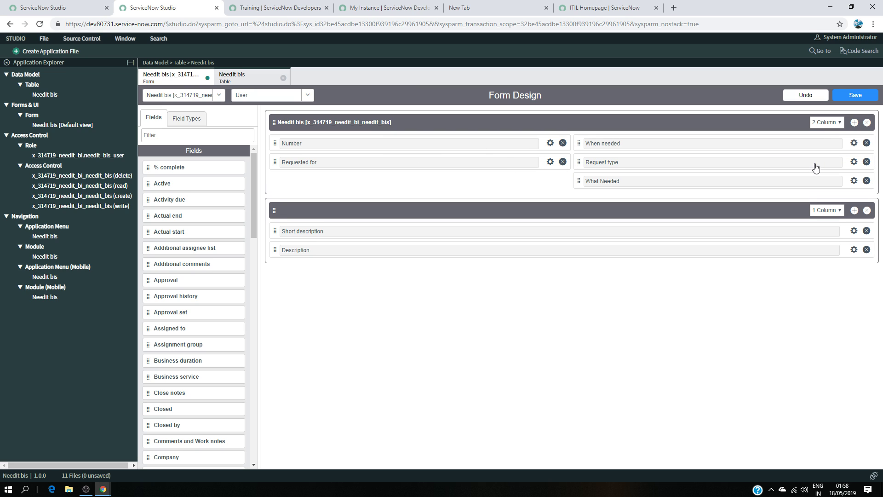
left_click(846, 95)
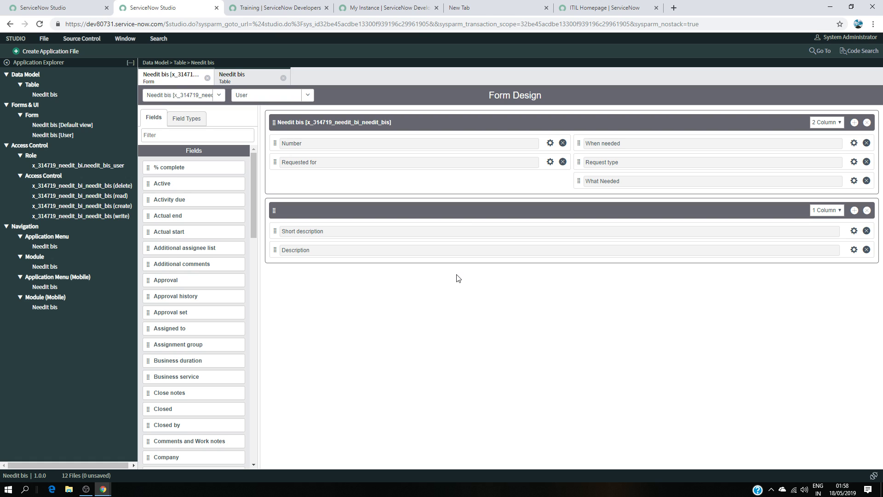
left_click(71, 136)
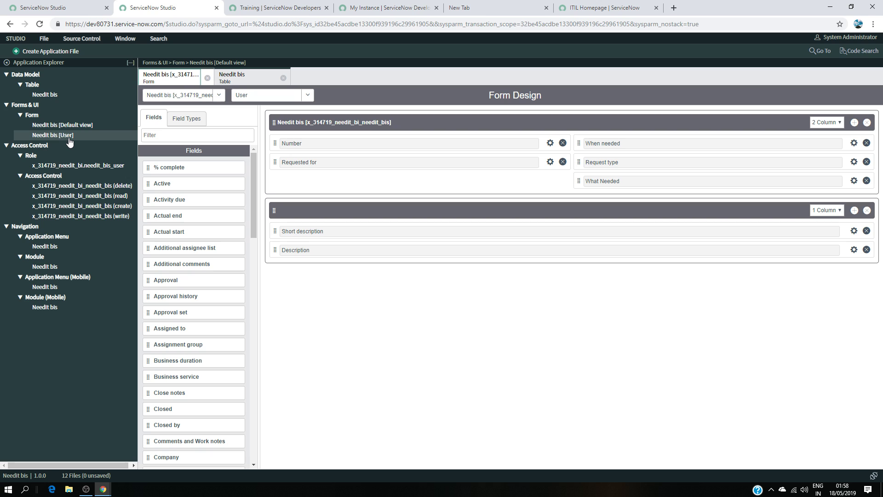
- Open the personal developer instance's home page from the My Instance page
left_click(382, 6)
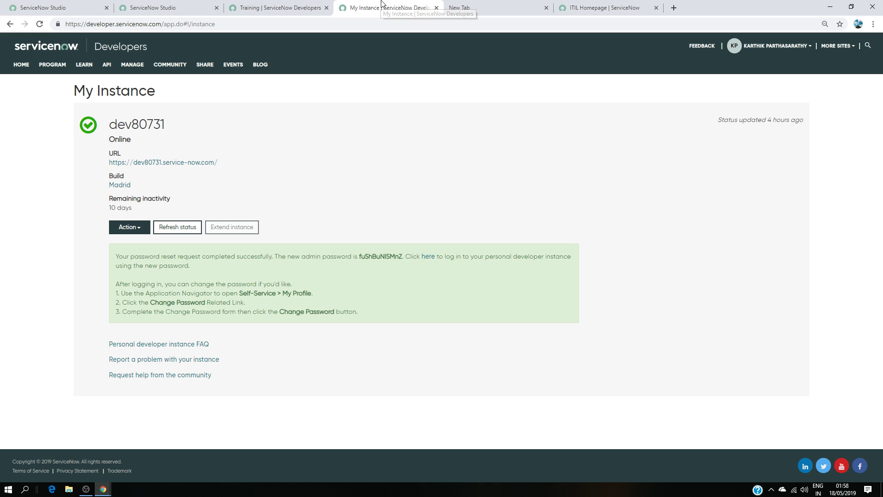
left_click(489, 7)
left_click(381, 9)
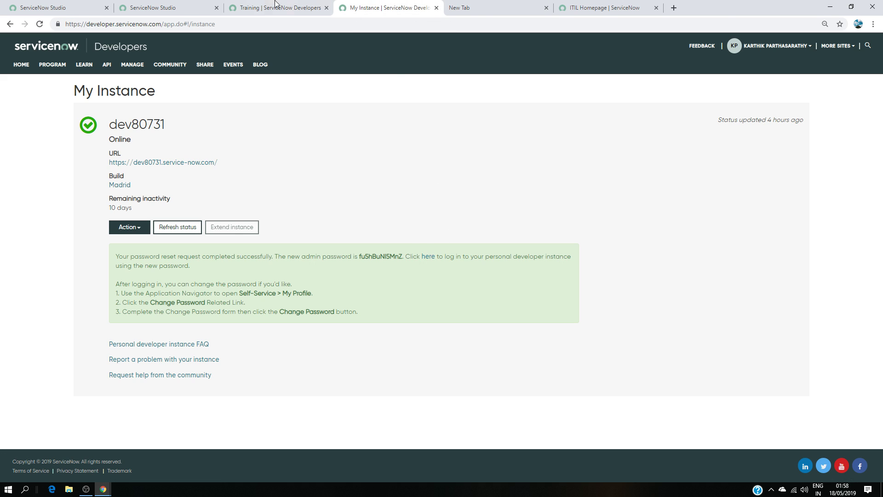
left_click(276, 3)
left_click(390, 3)
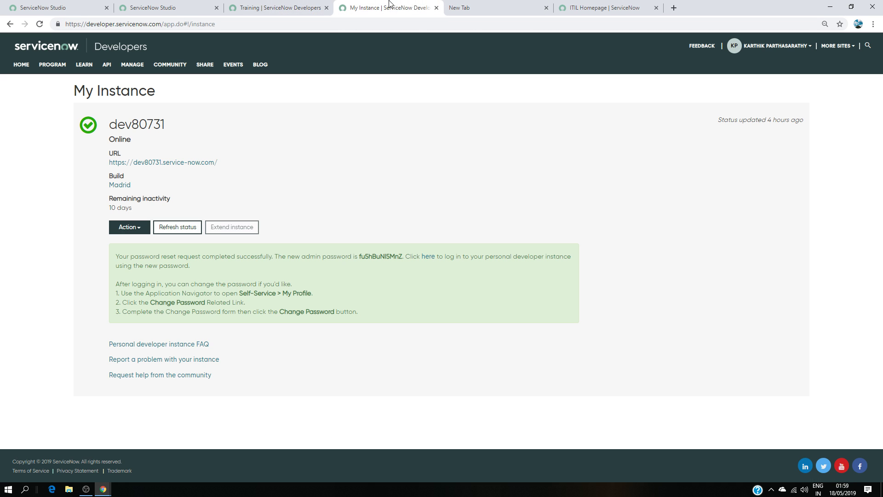
left_click(424, 257)
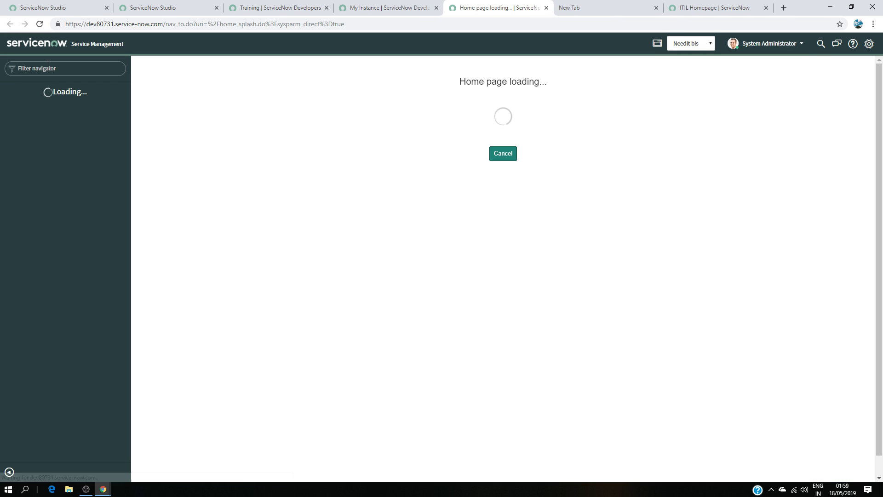
- Filter the application navigator by "need" and view the Needittest and Needit bis record lists
left_click(48, 65)
type("ne")
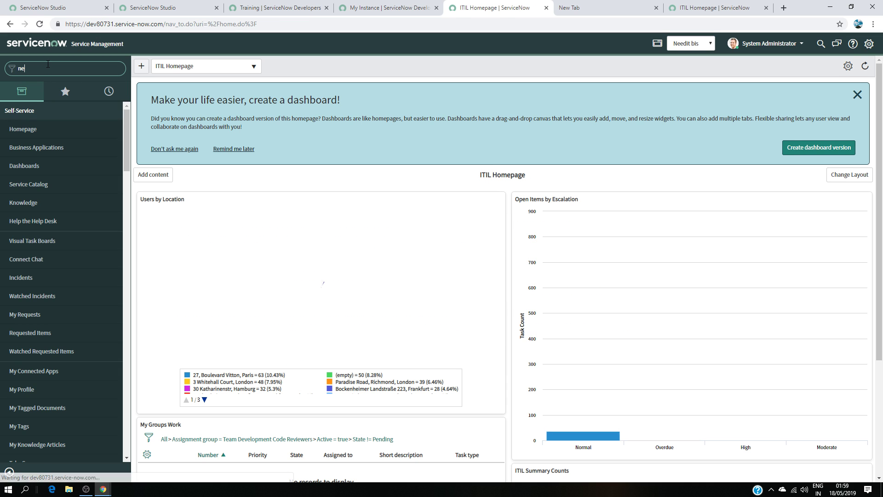
type("ed")
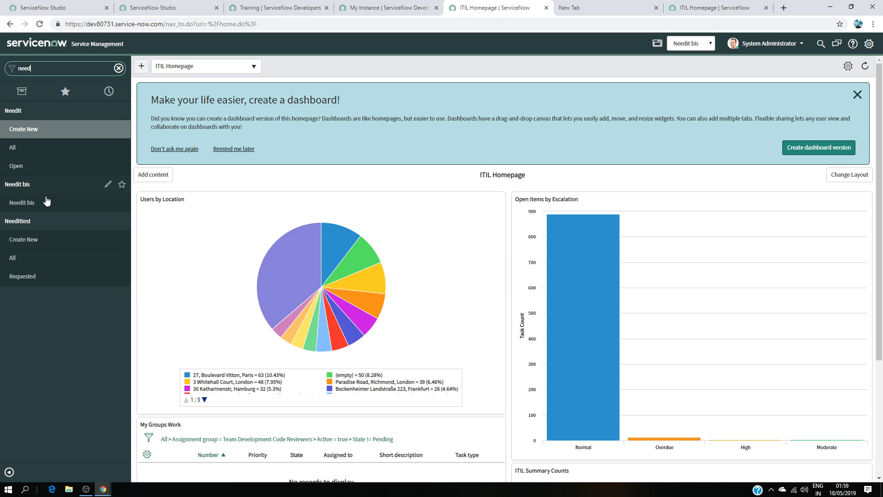
left_click(38, 256)
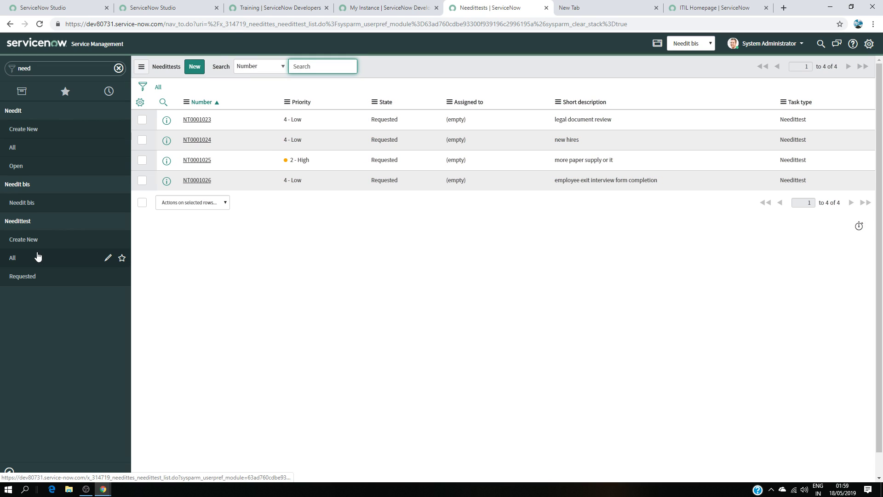
left_click(62, 203)
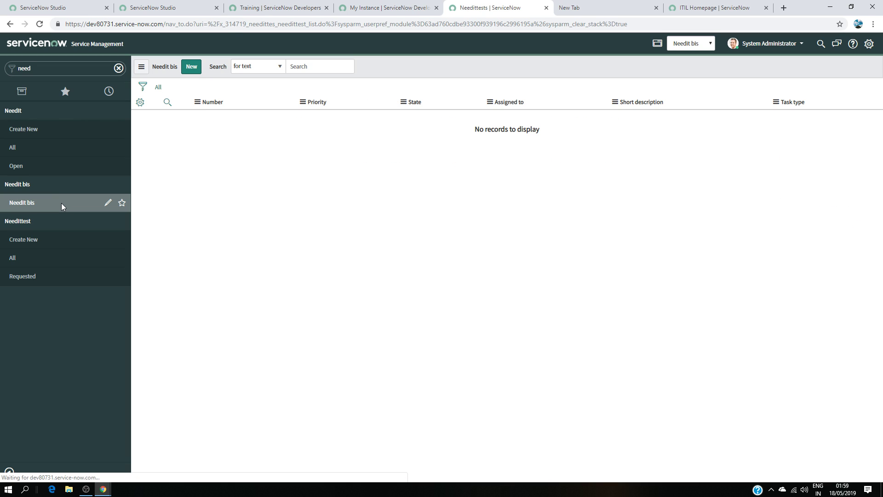
left_click(140, 68)
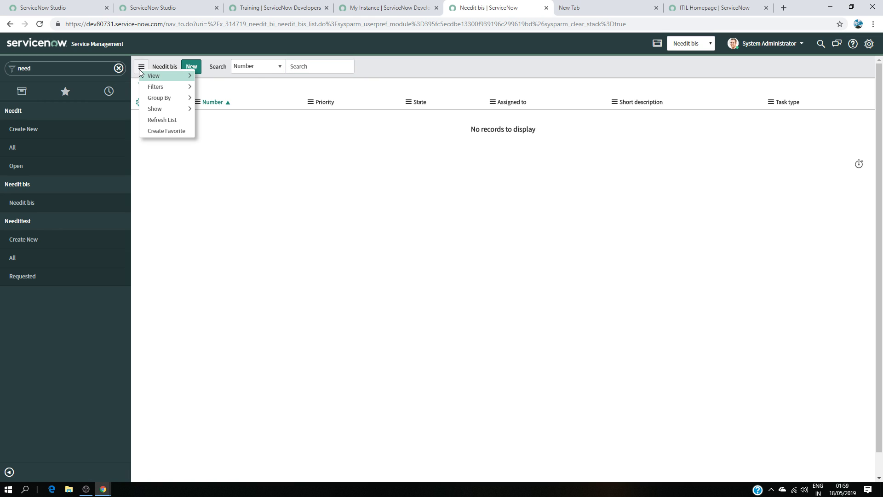
left_click(58, 206)
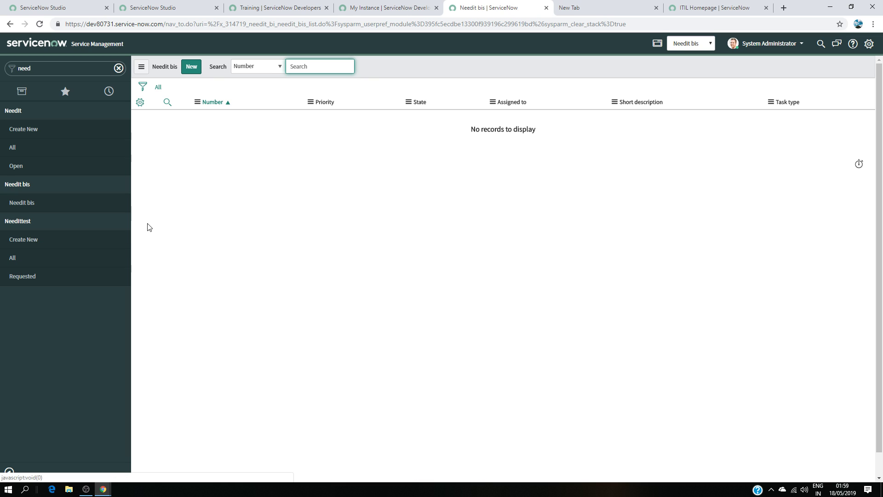
- Return to the reference NeedIt application in Studio and examine its Default view list layout, closing the open form
left_click(165, 7)
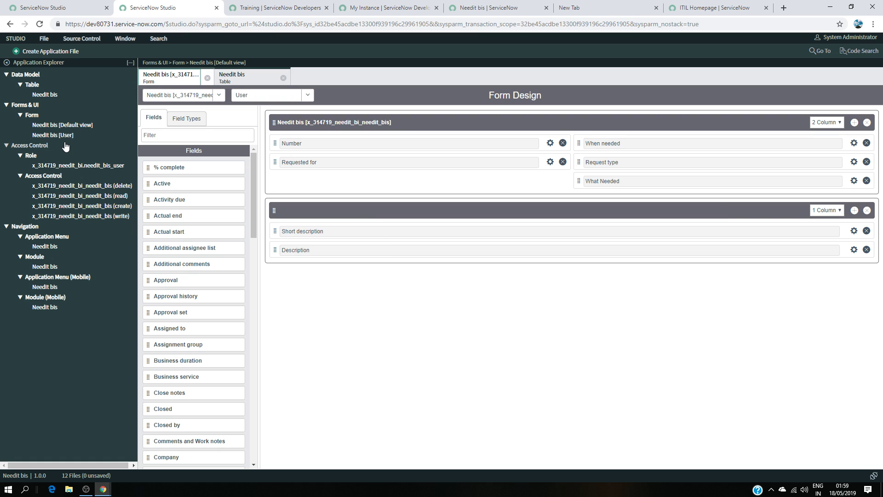
left_click(55, 7)
left_click(21, 145)
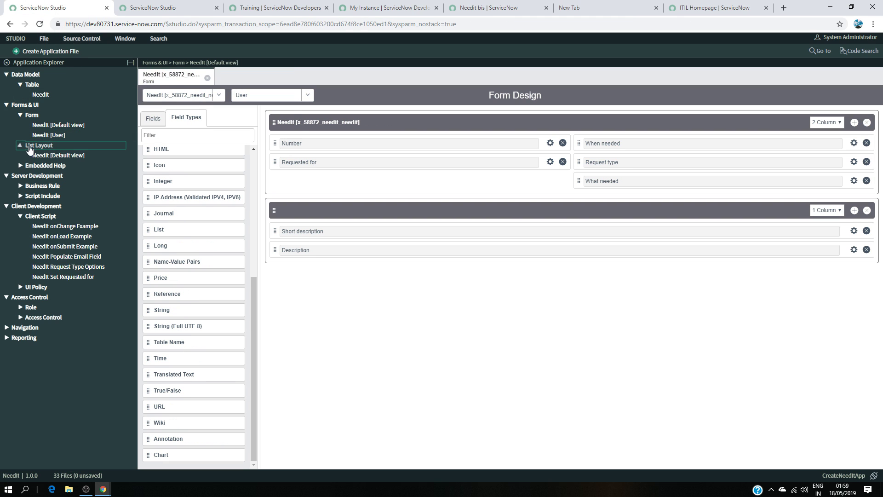
left_click(6, 207)
left_click(7, 175)
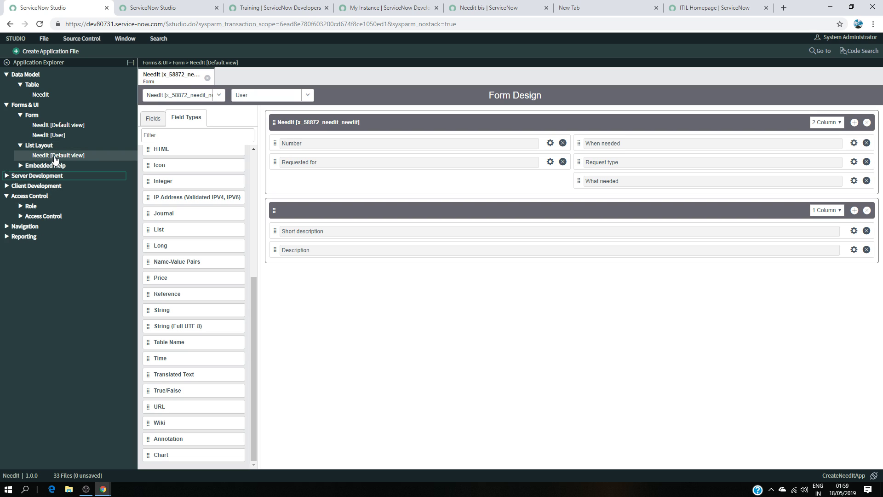
left_click(69, 156)
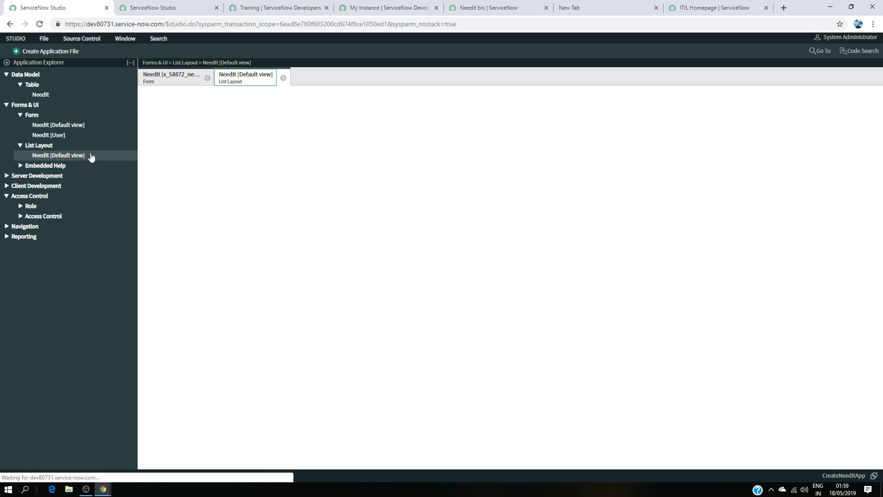
left_click(208, 78)
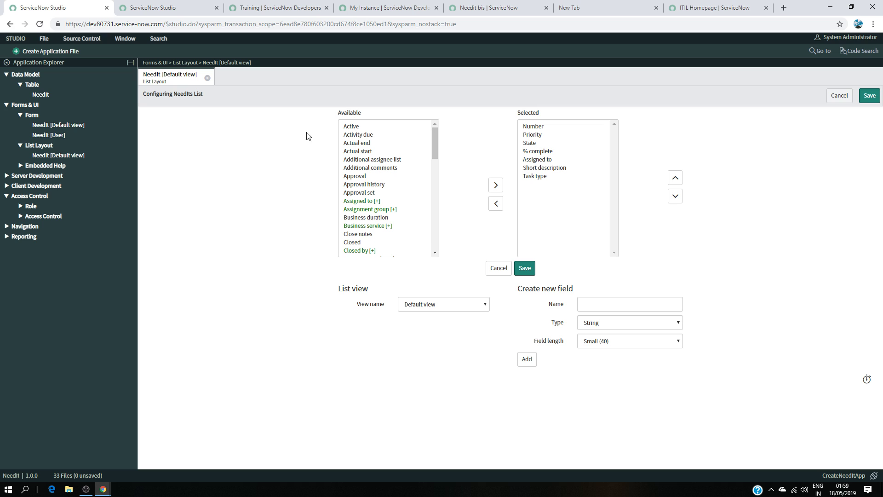
- Switch back to the Needit bis application in Studio and close its open table and form files
left_click(168, 7)
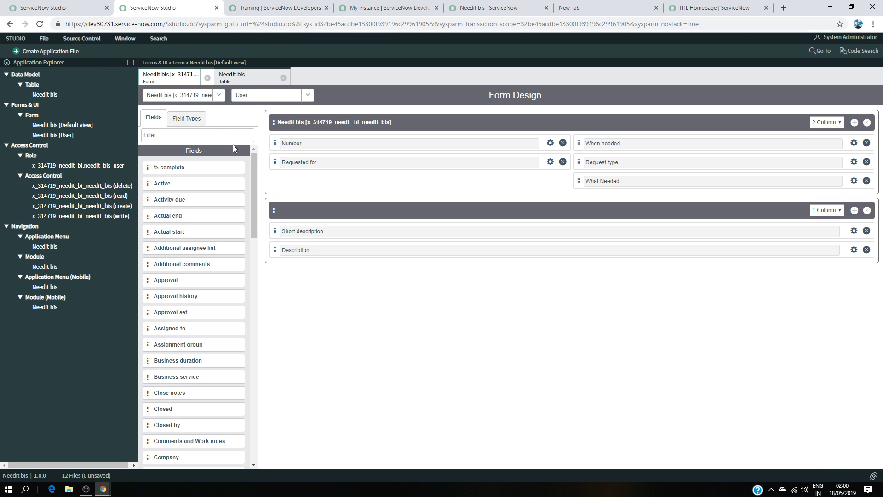
left_click(283, 78)
left_click(207, 77)
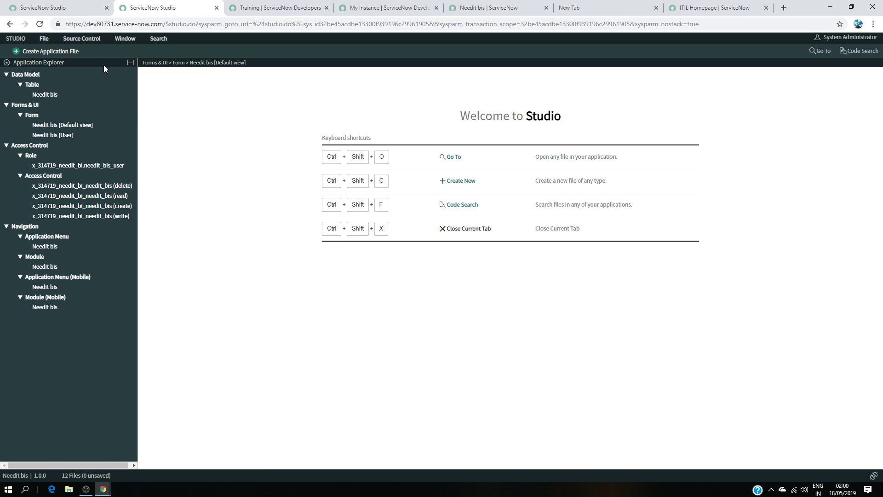
- Create a List Layout application file for the Needit bis table
left_click(46, 51)
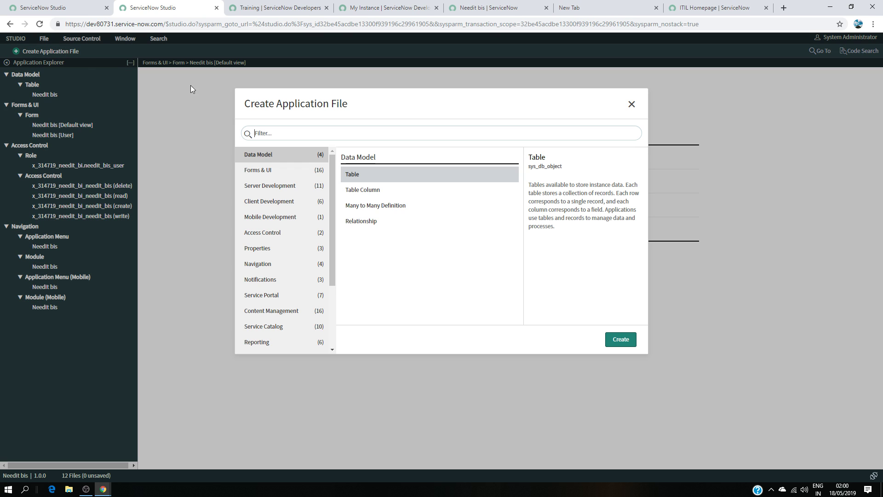
left_click(327, 133)
type("lis")
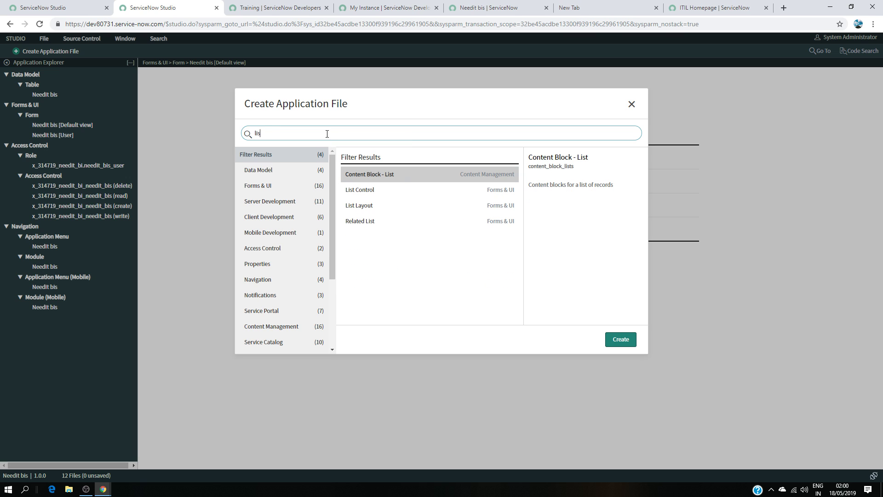
left_click(371, 208)
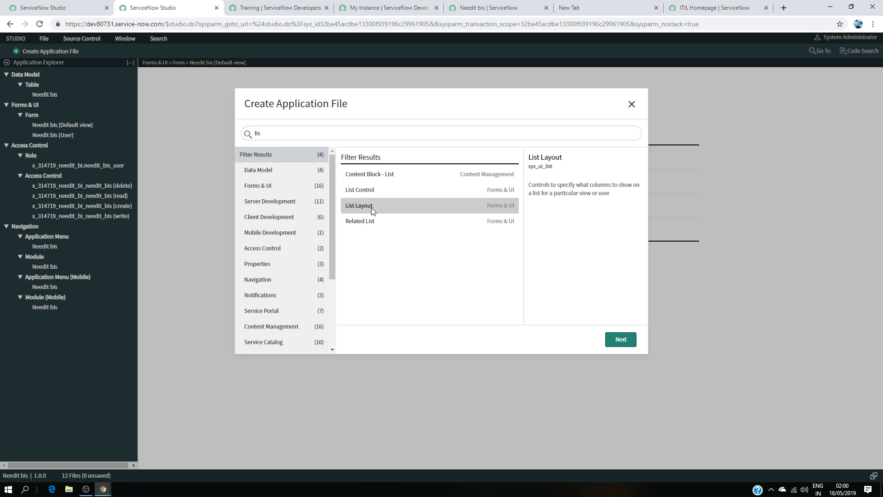
left_click(621, 341)
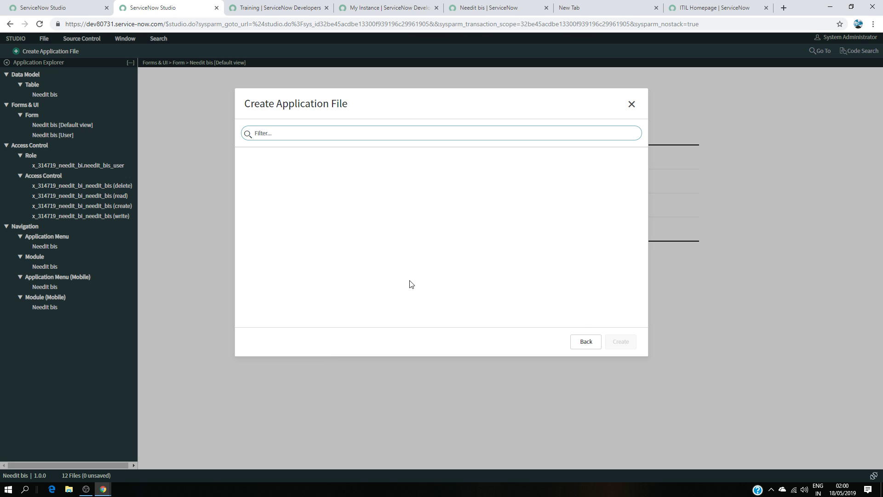
left_click(351, 173)
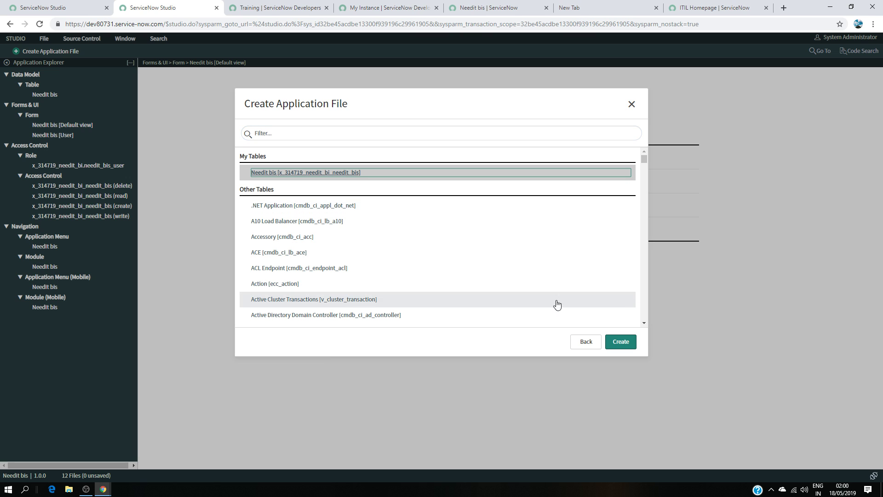
left_click(619, 341)
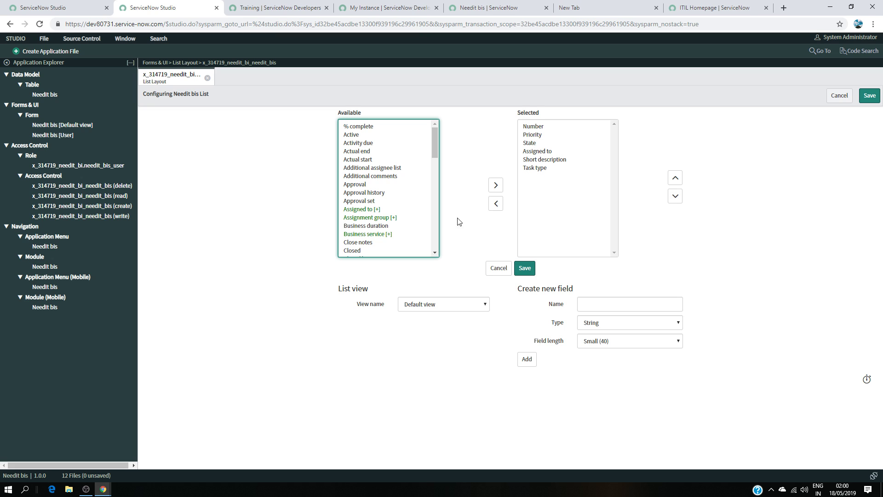
- Add % complete to the selected columns of the Needit bis list and move it up the column order
left_click_drag(435, 140, 432, 112)
left_click(365, 127)
left_click(496, 186)
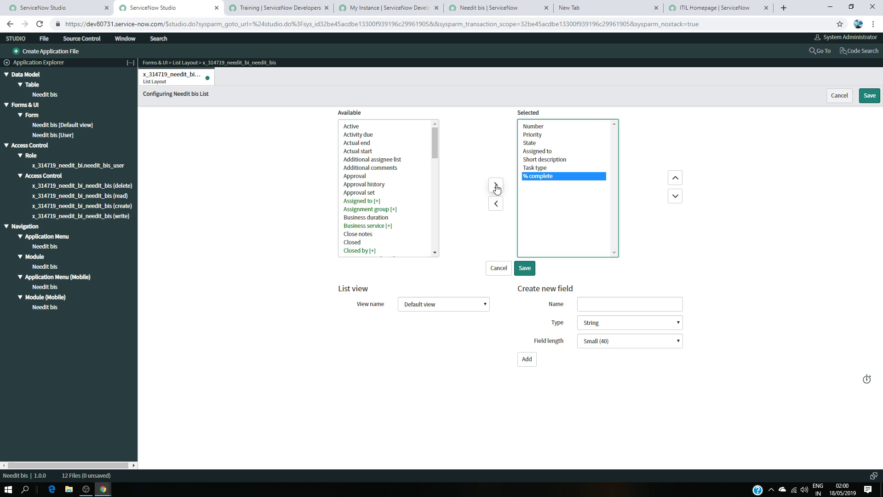
left_click(675, 178)
left_click(675, 178)
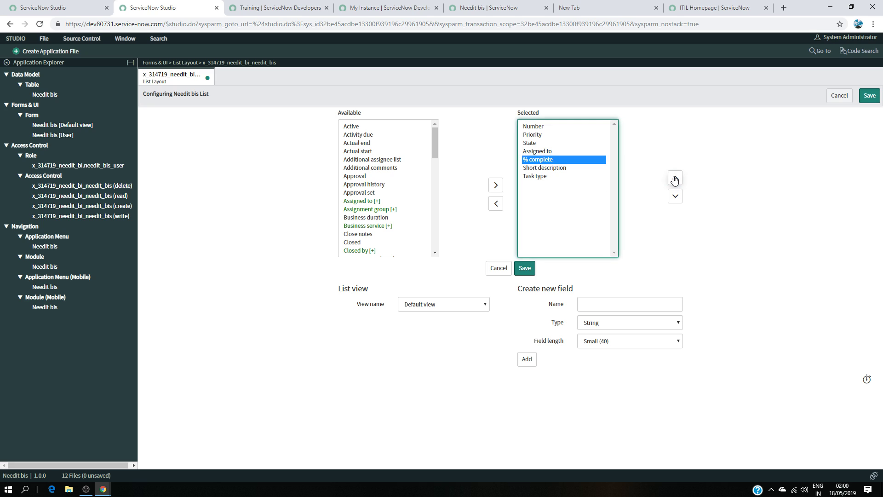
left_click(675, 177)
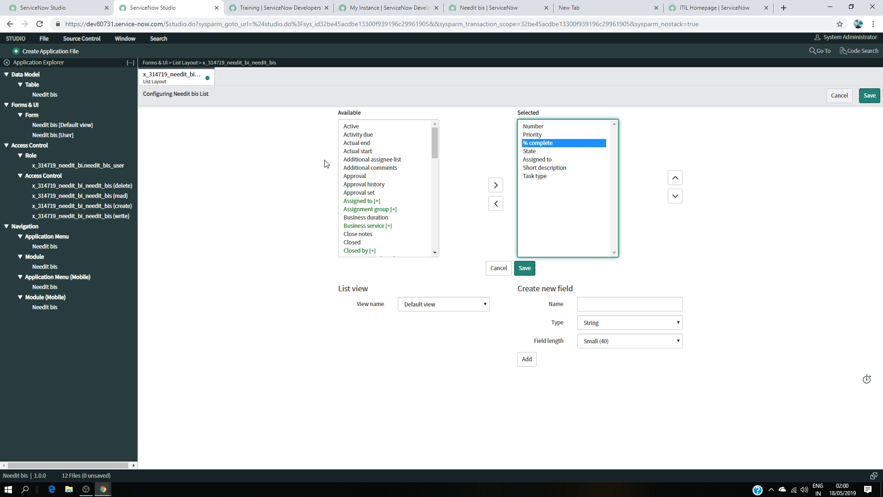
- Place % complete directly after State, matching the reference NeedIt list layout, and save the Needit bis list layout
left_click(83, 6)
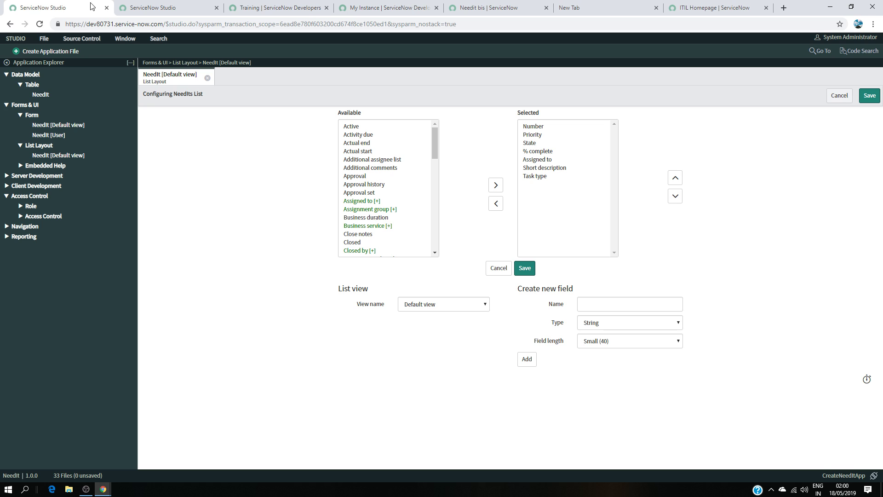
left_click(153, 8)
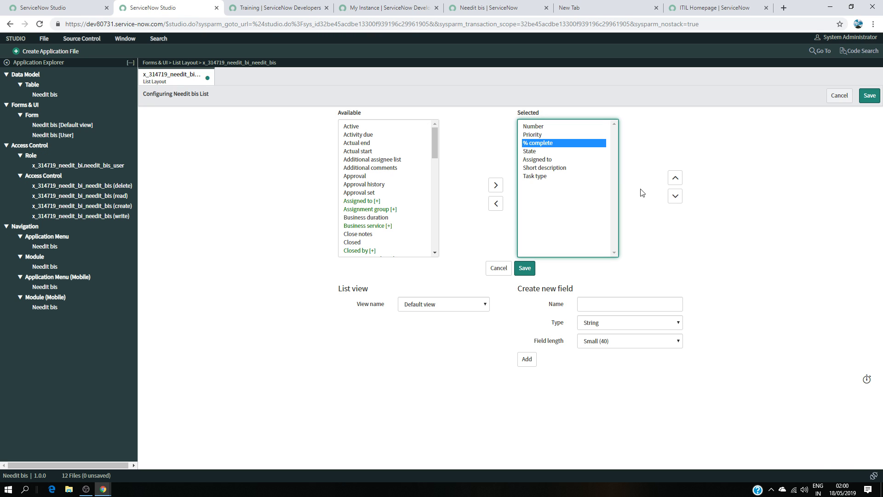
left_click(676, 197)
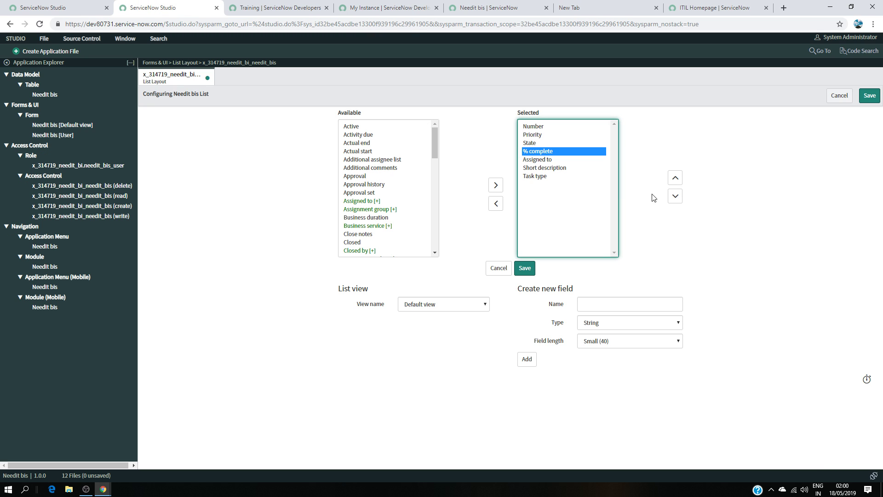
left_click(60, 5)
left_click(153, 8)
left_click(525, 268)
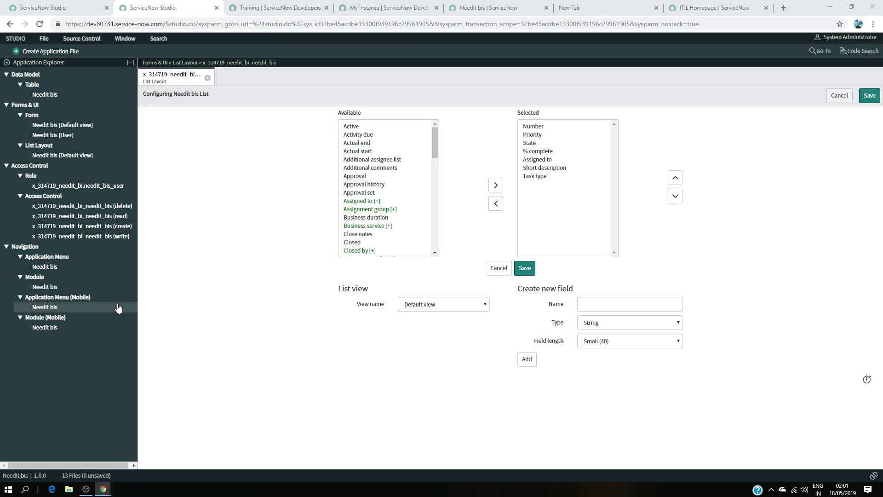
- Compare the selected columns of the reference NeedIt and Needit bis list layouts in Studio
left_click(95, 6)
left_click(123, 4)
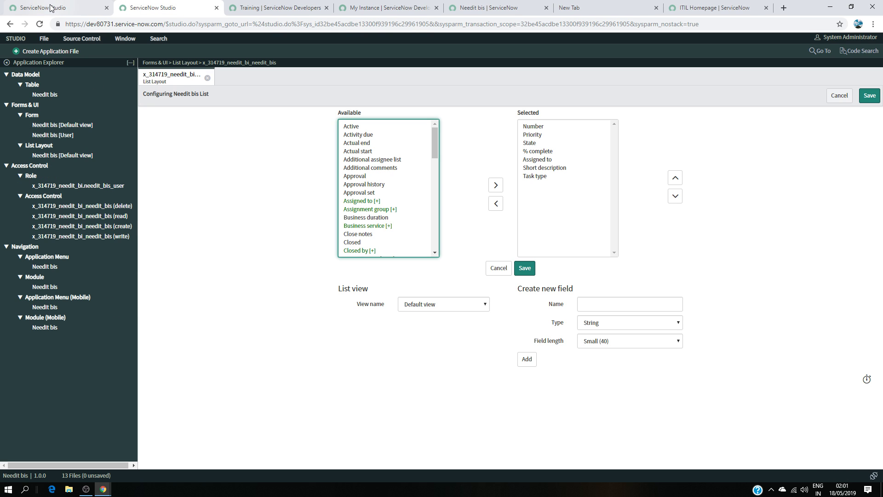
left_click(32, 6)
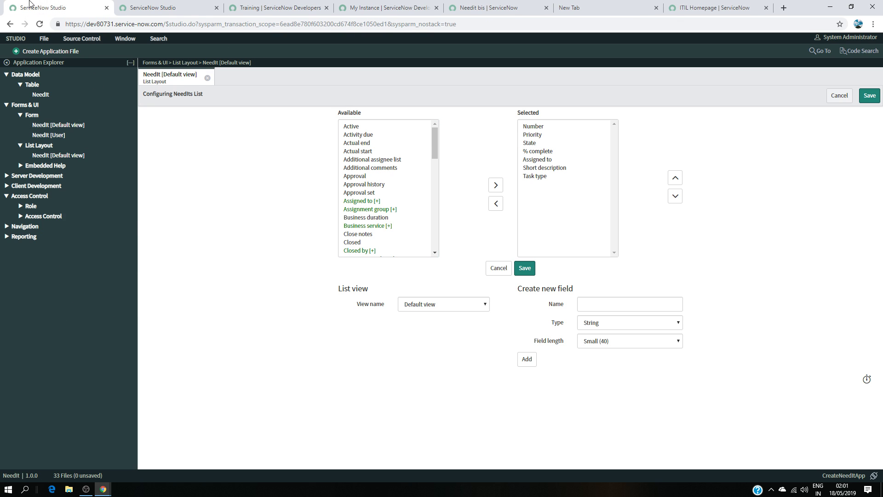
left_click(181, 7)
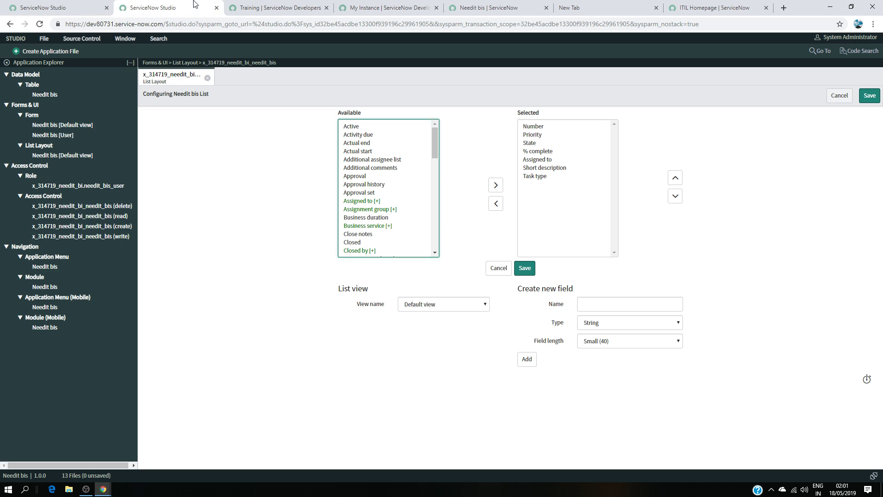
left_click(59, 4)
left_click(127, 4)
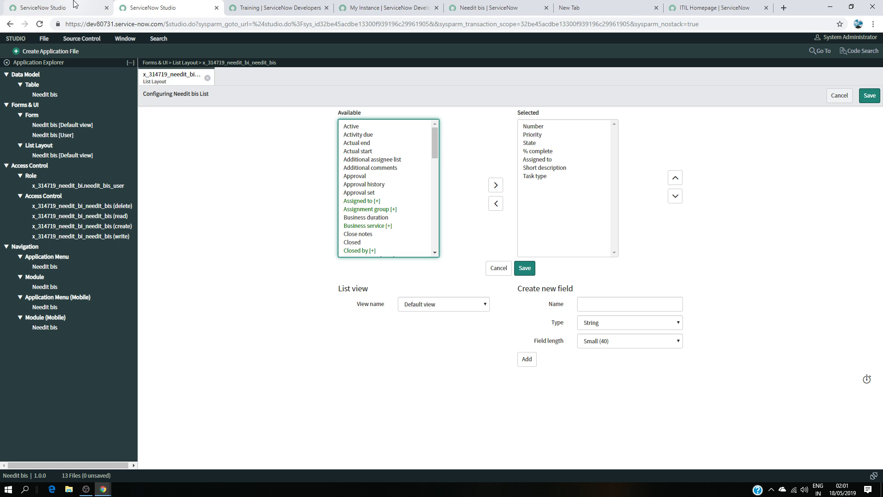
- Open the NeedIt application's list of all records and compare its columns with both list layouts in Studio
left_click(490, 7)
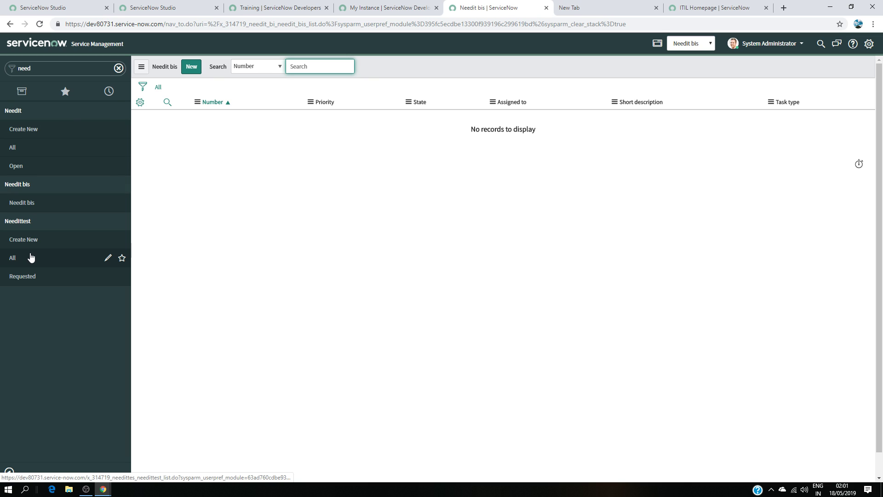
left_click(40, 153)
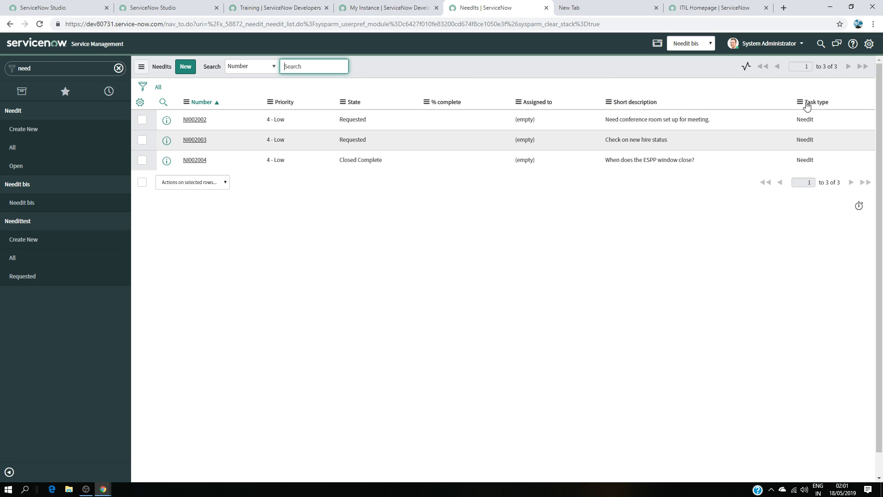
left_click(168, 7)
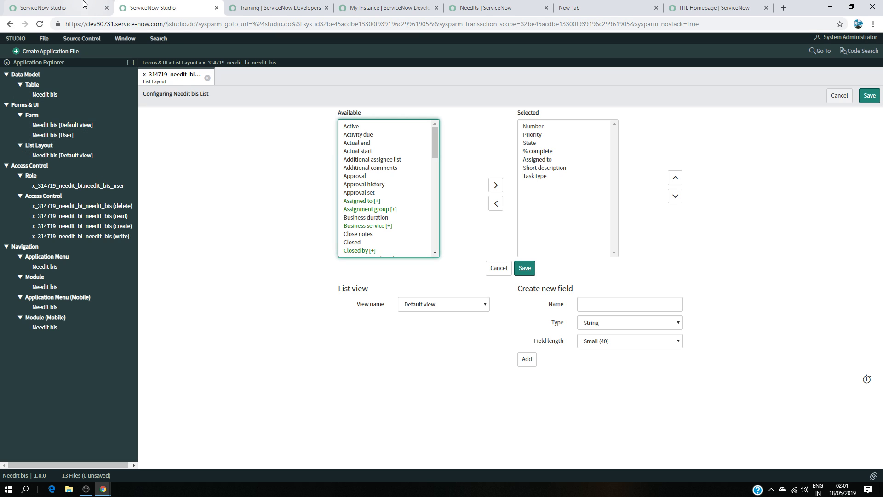
left_click(53, 7)
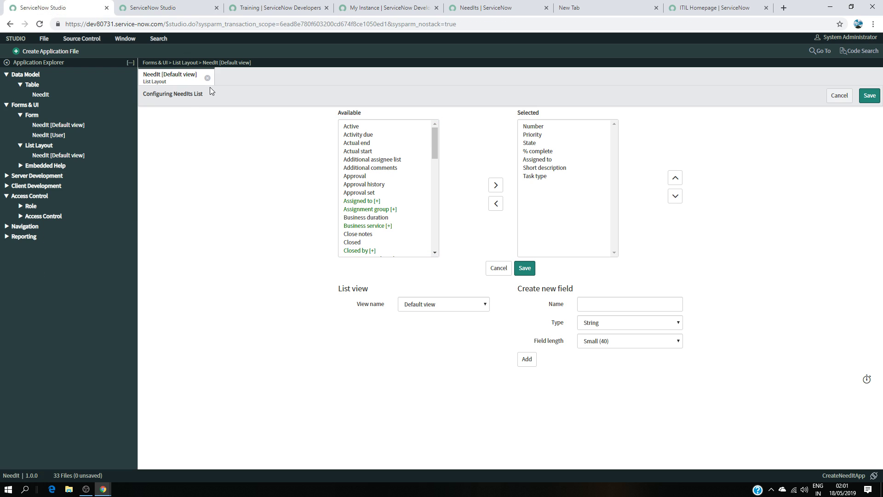
left_click(166, 6)
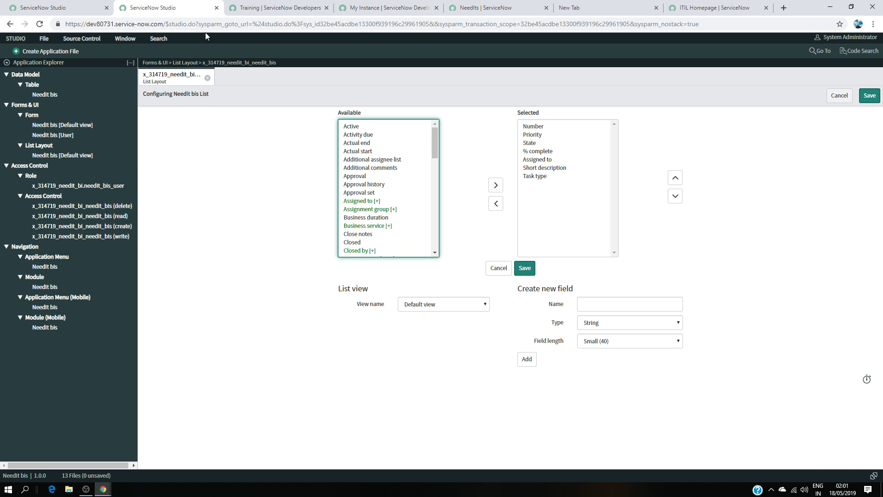
left_click(494, 8)
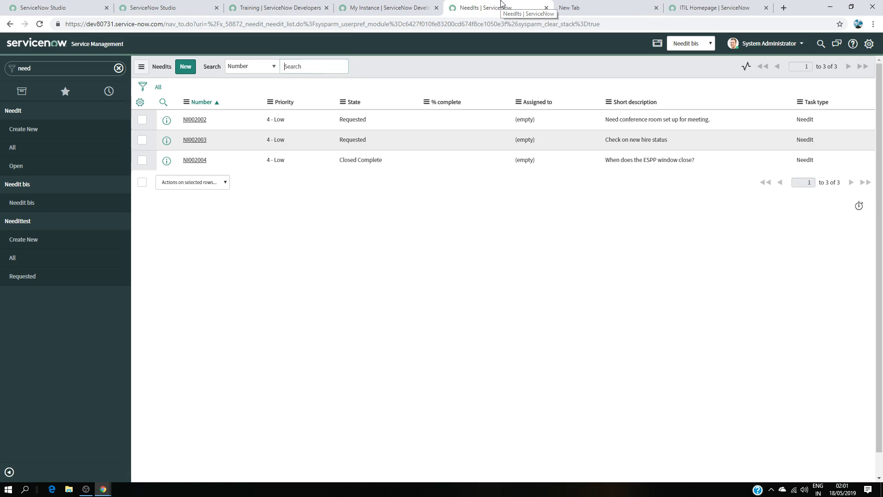
- Open the NeedIt record about setting up a conference room and try to switch its form to the User view
left_click(194, 121)
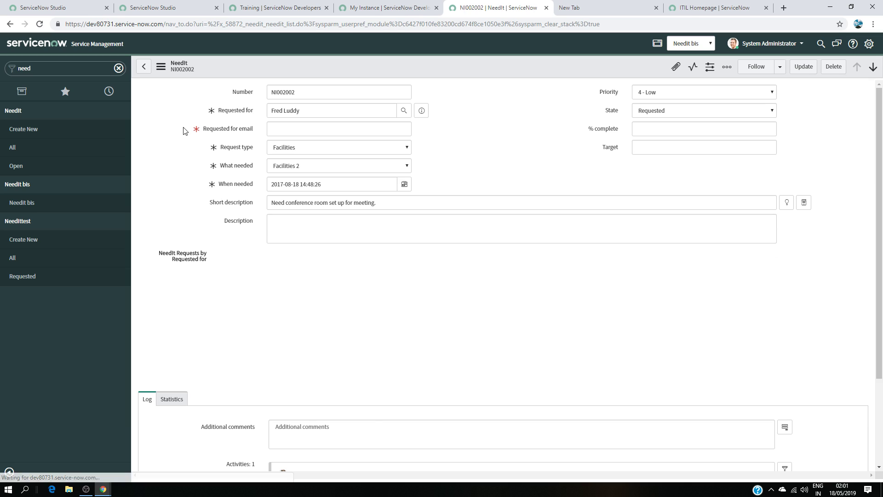
left_click(164, 68)
mouse_move(192, 155)
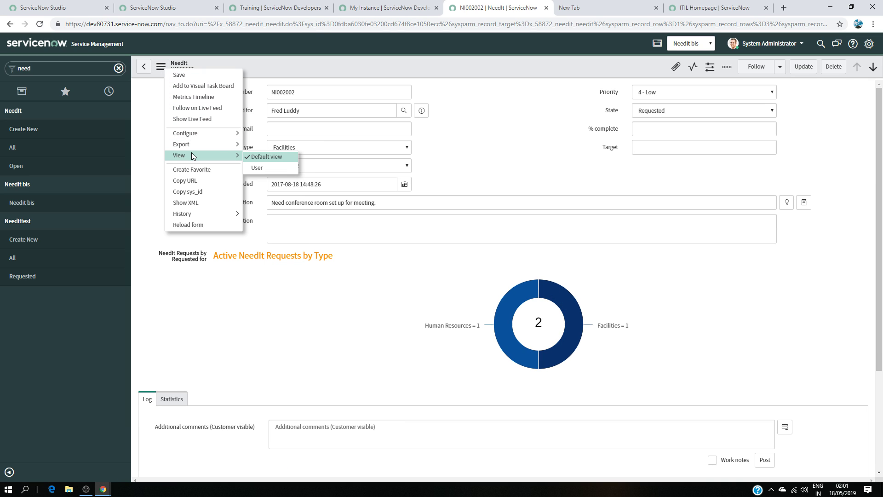
left_click(256, 168)
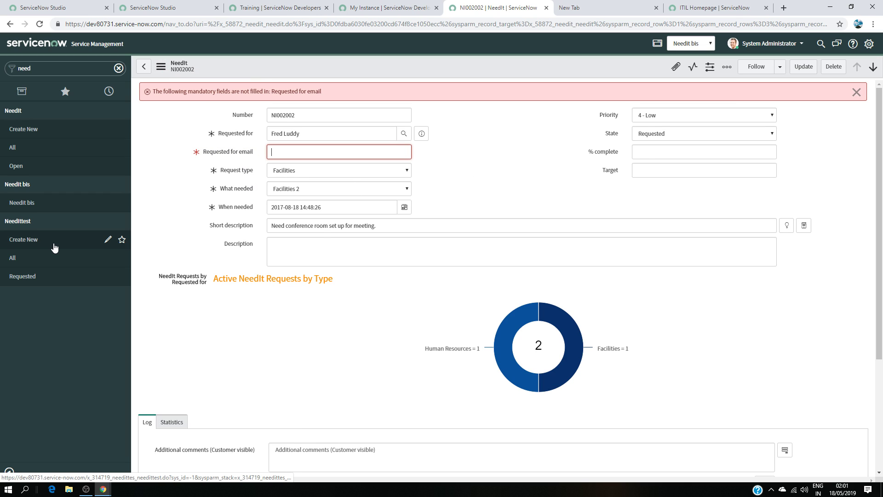
- Open the "legal document review" record from the list of all Needittest records and switch its form to the User view
left_click(48, 262)
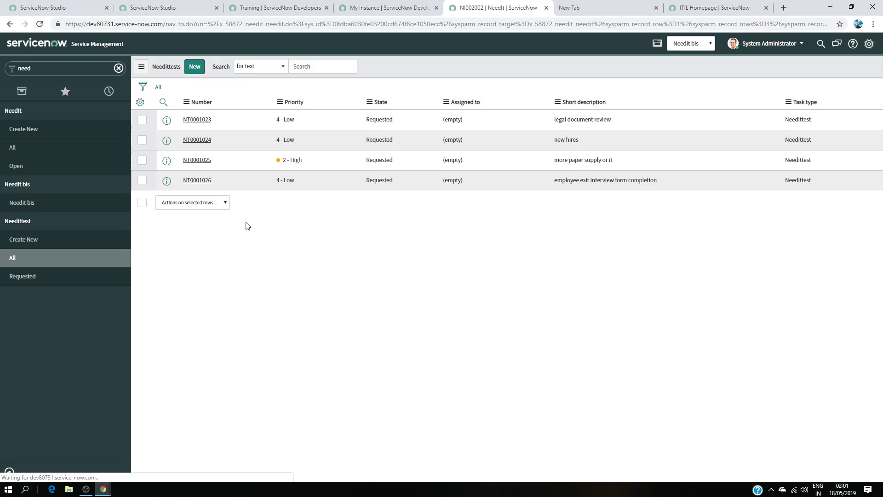
left_click(203, 119)
left_click(198, 119)
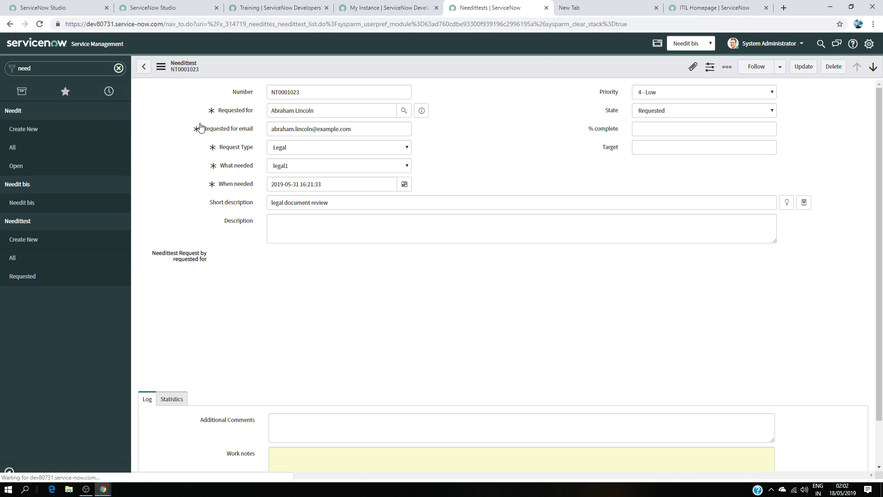
key("Return")
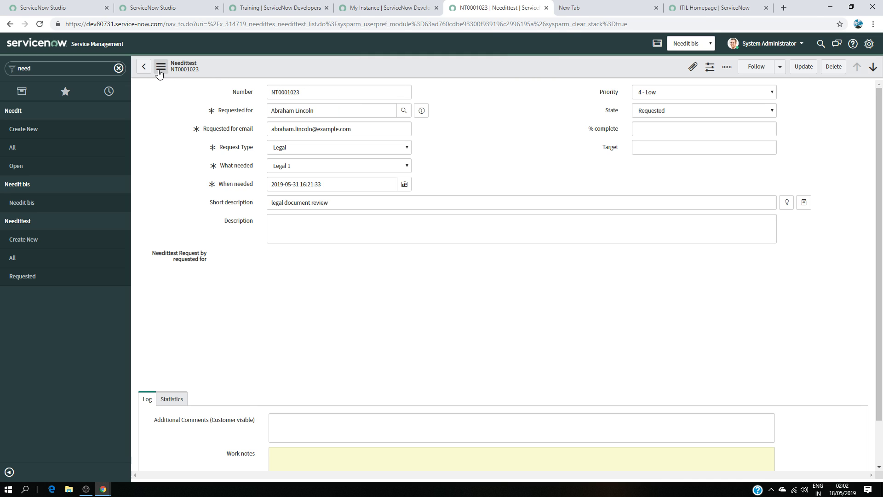
left_click(161, 69)
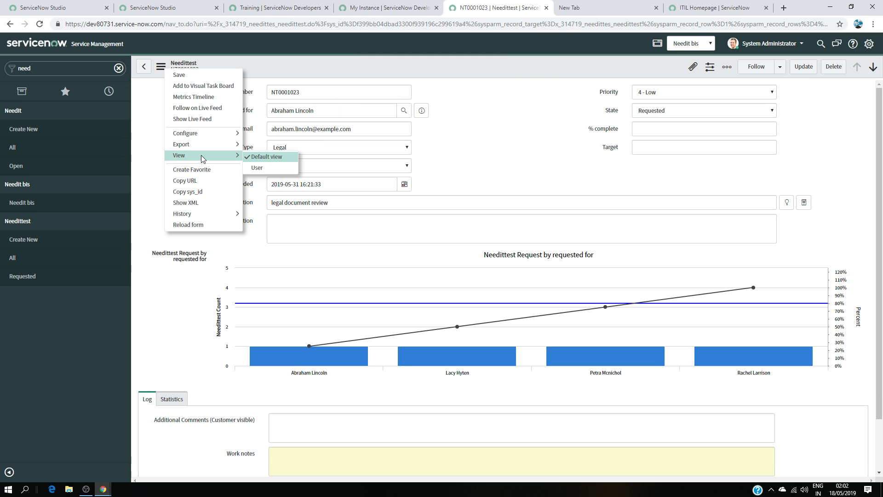
left_click(257, 169)
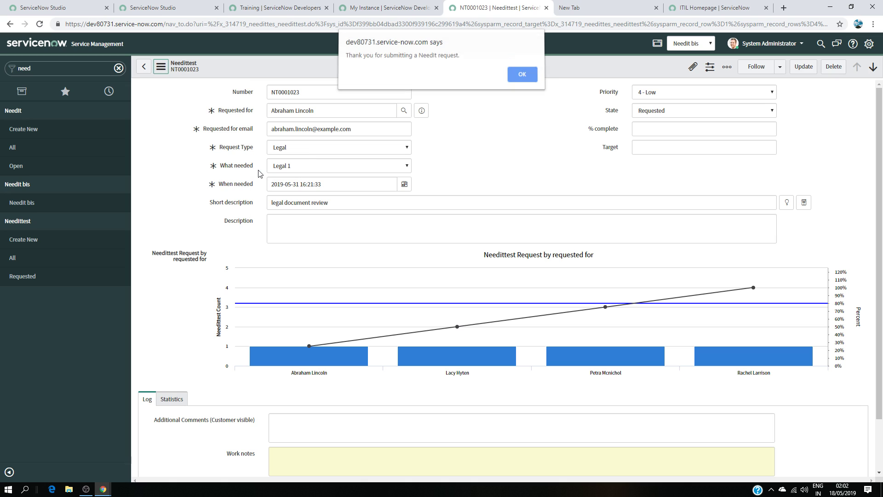
left_click(513, 78)
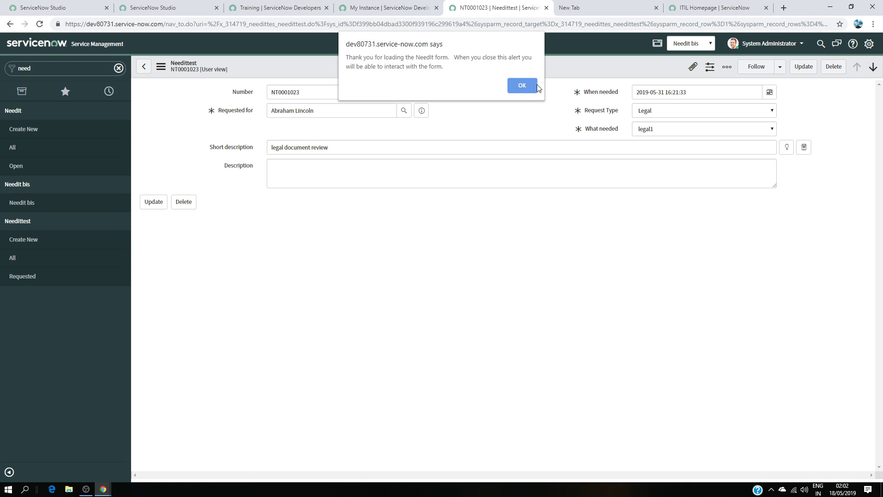
left_click(536, 85)
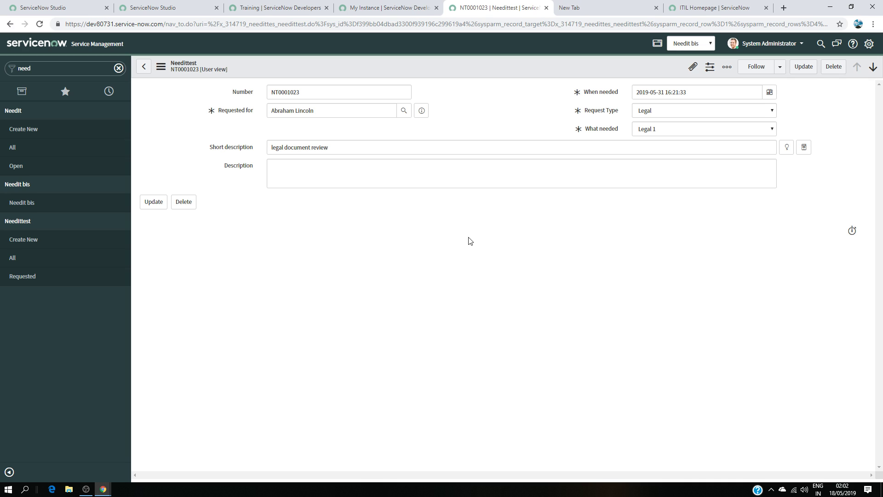
- Switch the Needittest record's form back to the Default view, dismissing the alerts
left_click(160, 66)
mouse_move(187, 156)
left_click(279, 157)
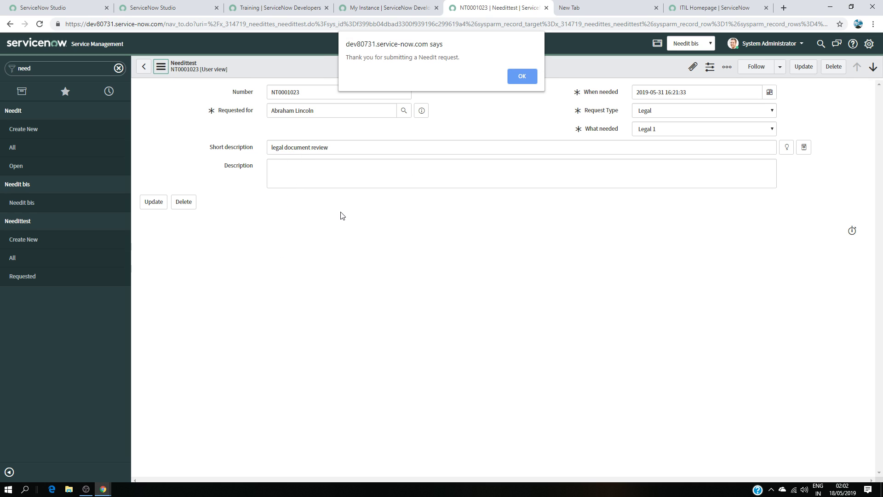
left_click(521, 75)
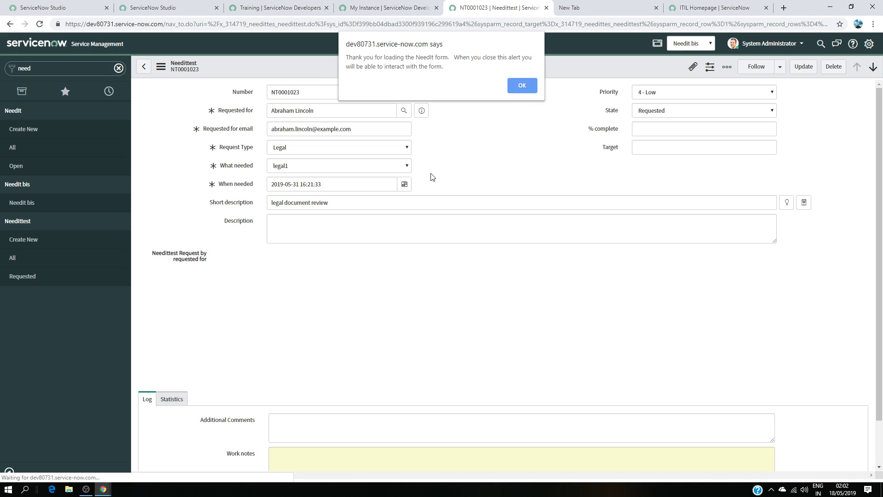
left_click(521, 85)
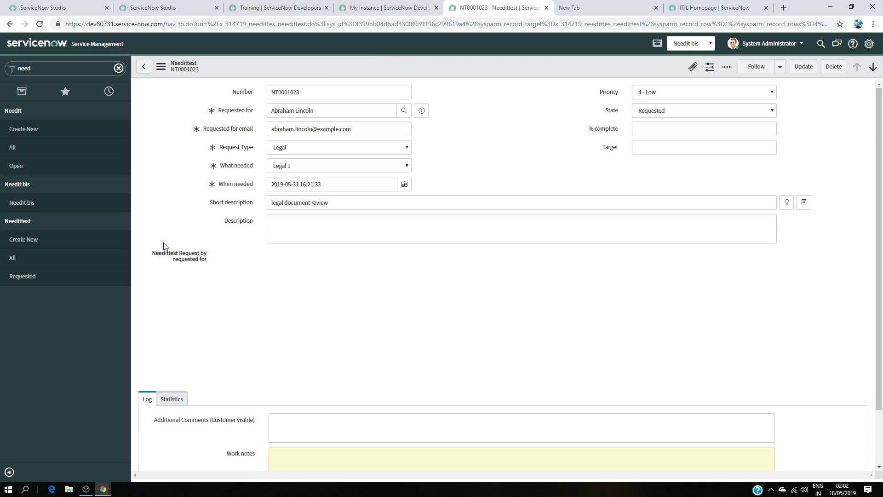
- Review the Needit bis and reference NeedIt list layouts in Studio, and return to the open Needittest record
left_click(165, 8)
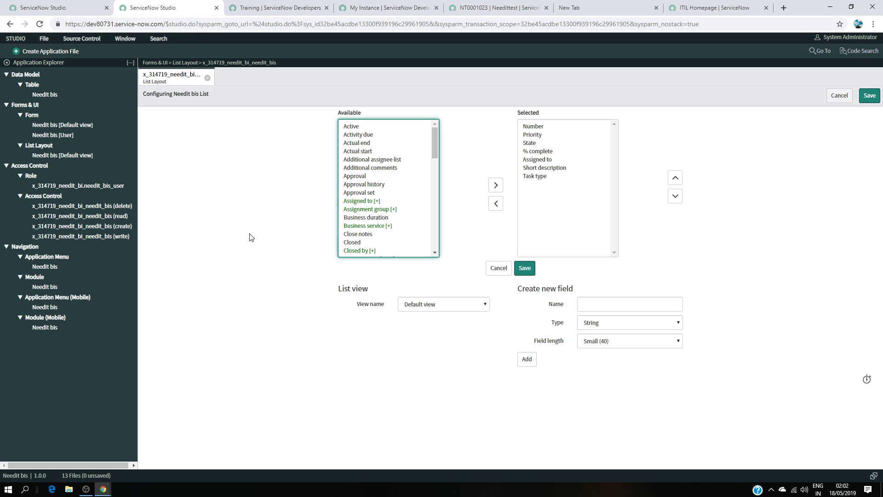
left_click(52, 7)
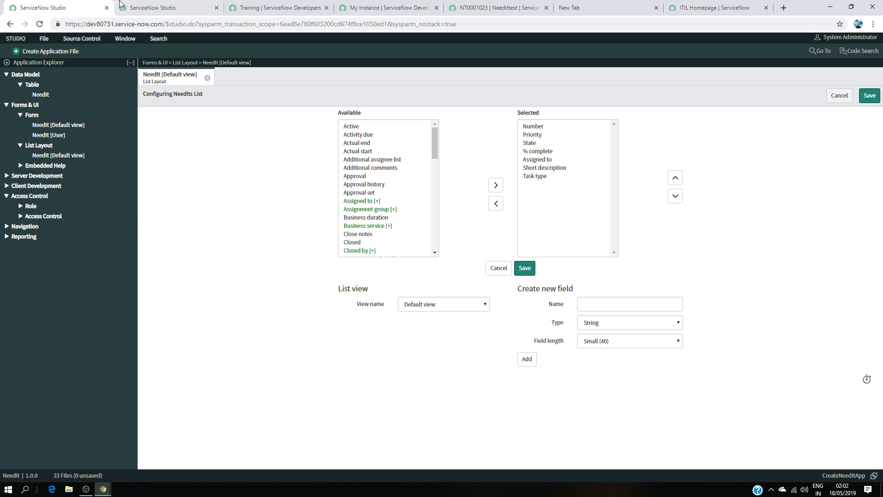
left_click(502, 8)
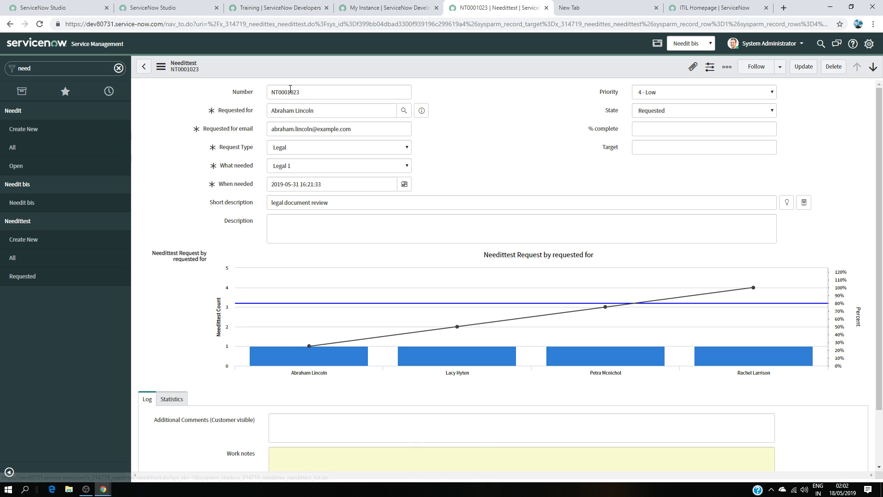
- Open the Needit bis navigation module in the Needit bis Studio application and close the list layout file
left_click(143, 7)
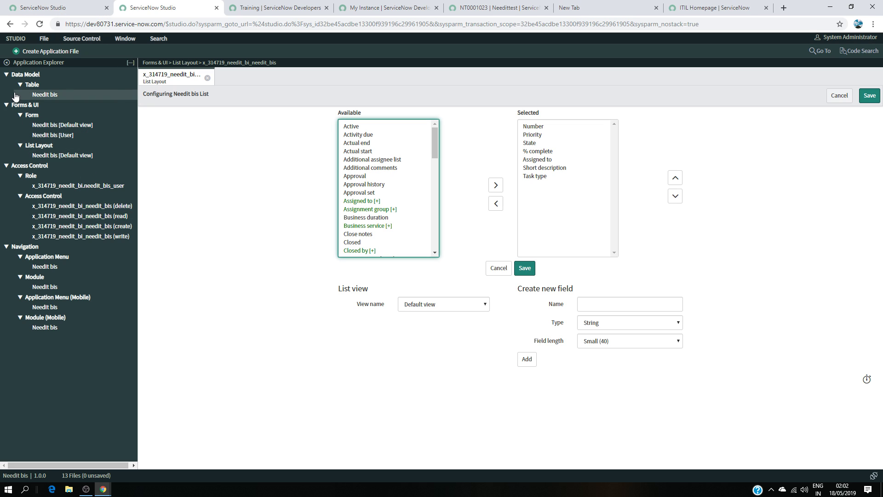
left_click(6, 75)
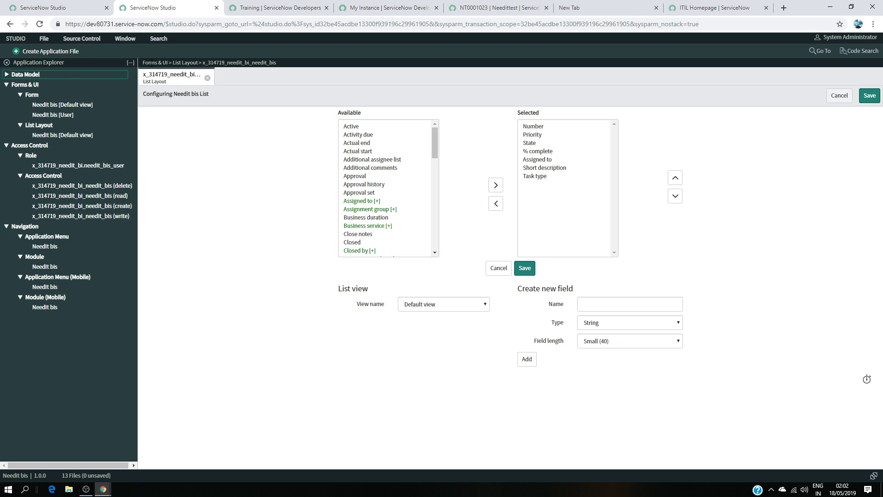
left_click(133, 62)
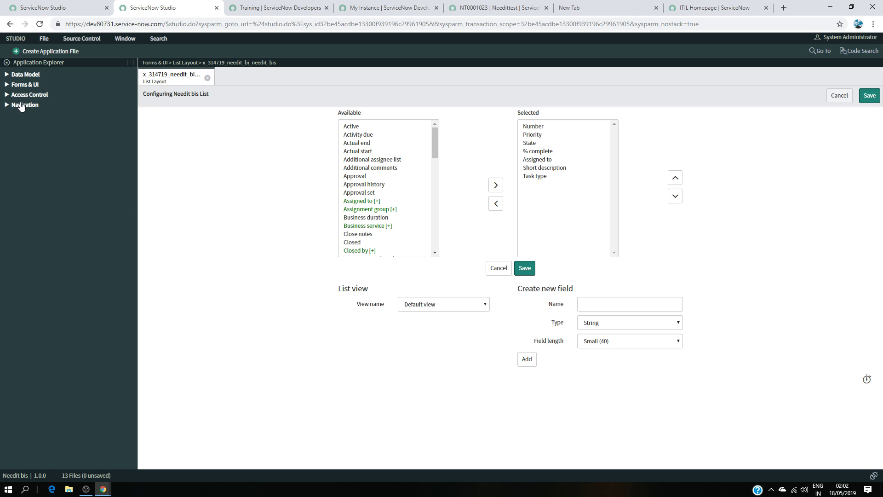
left_click(7, 105)
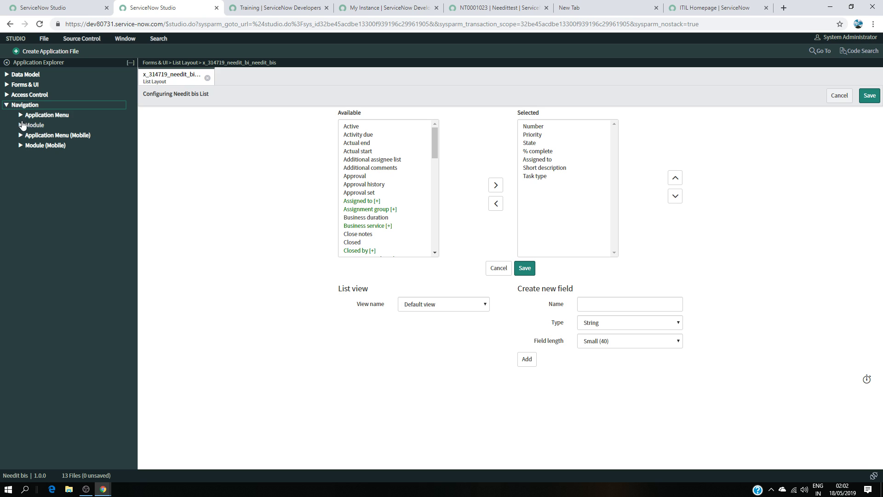
left_click(20, 124)
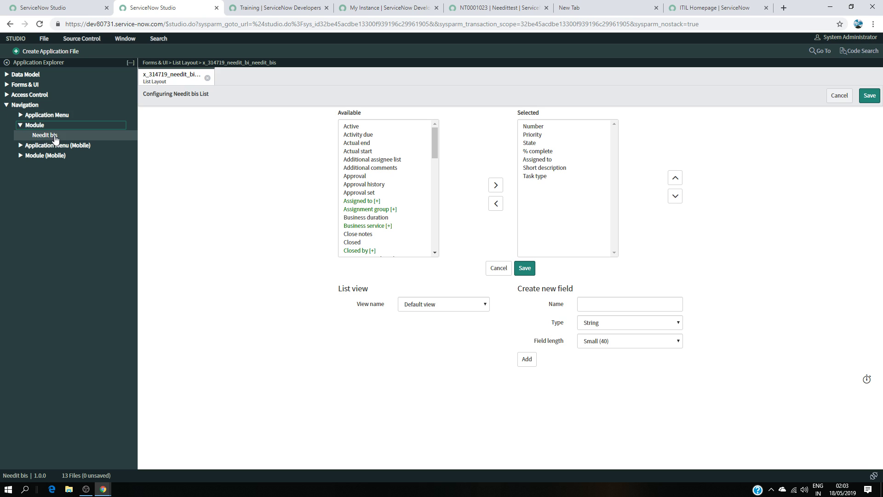
left_click(43, 137)
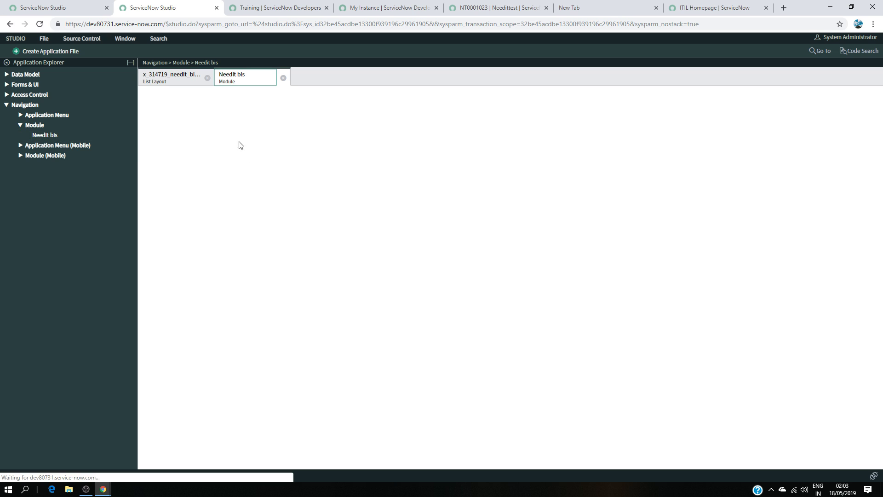
left_click(207, 79)
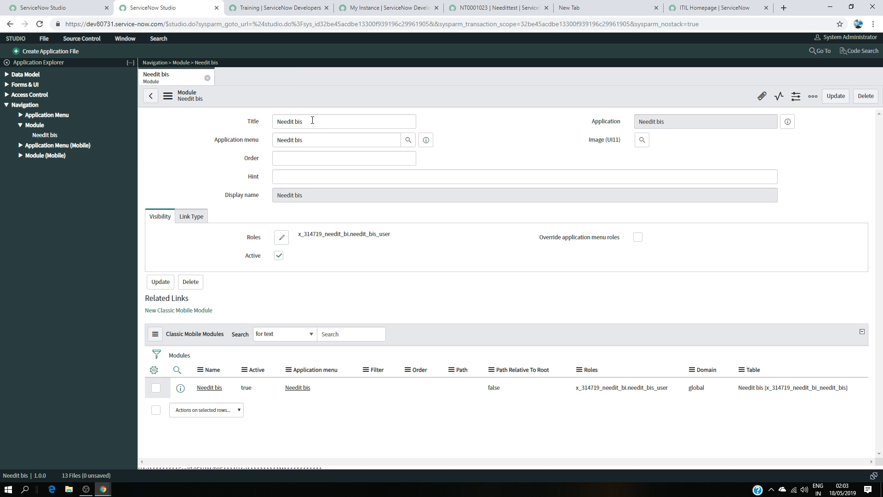
- Retitle the Needit bis module as All, set its order to 100, and display its link type settings
triple_click(312, 120)
key("BackSpace")
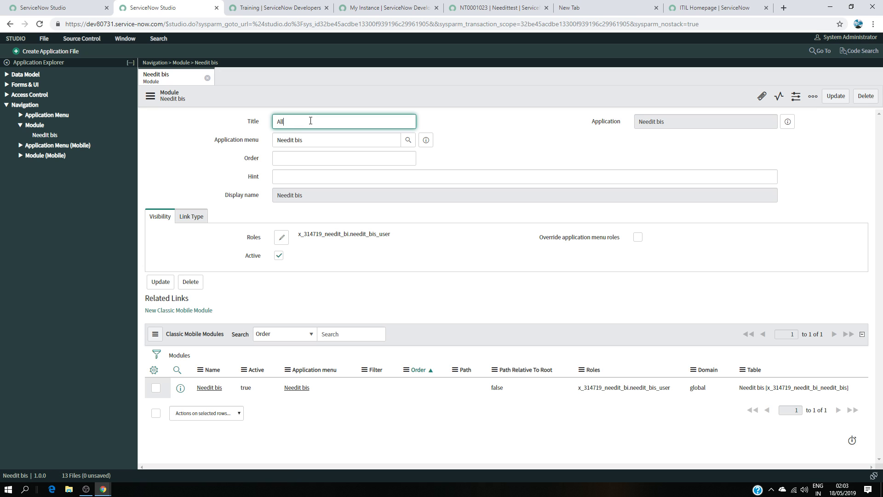
left_click(565, 142)
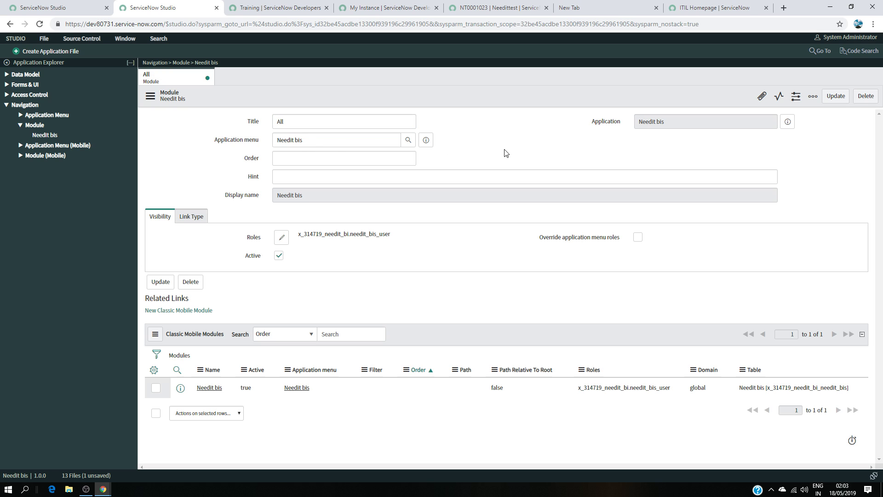
left_click(390, 163)
type("100")
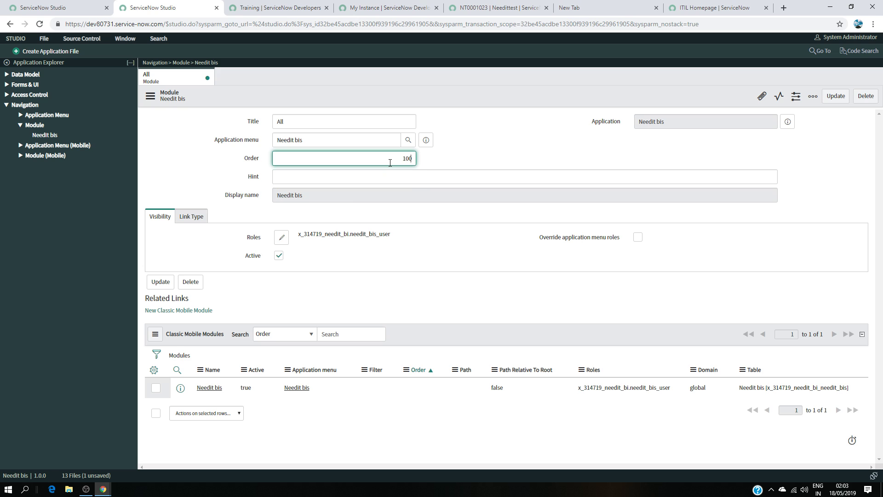
left_click(539, 144)
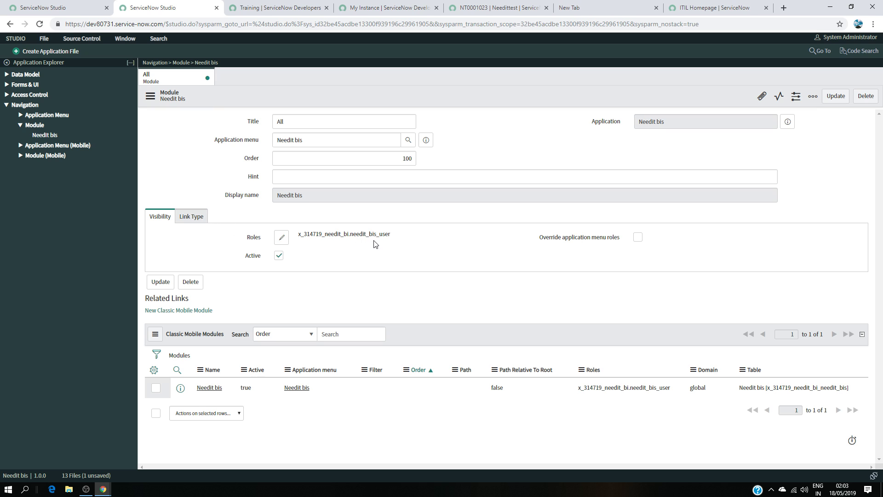
left_click(190, 220)
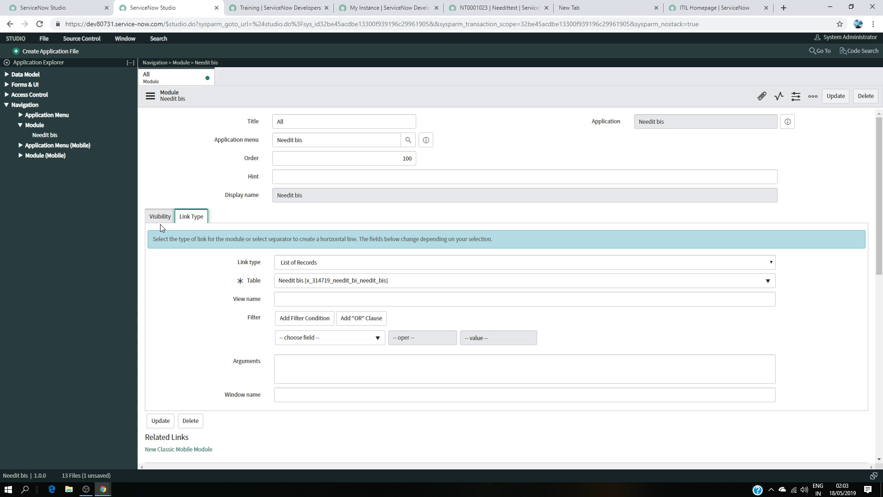
left_click_drag(161, 228, 193, 222)
- Copy the hint text from the All module of the reference NeedIt application in Studio
left_click(299, 181)
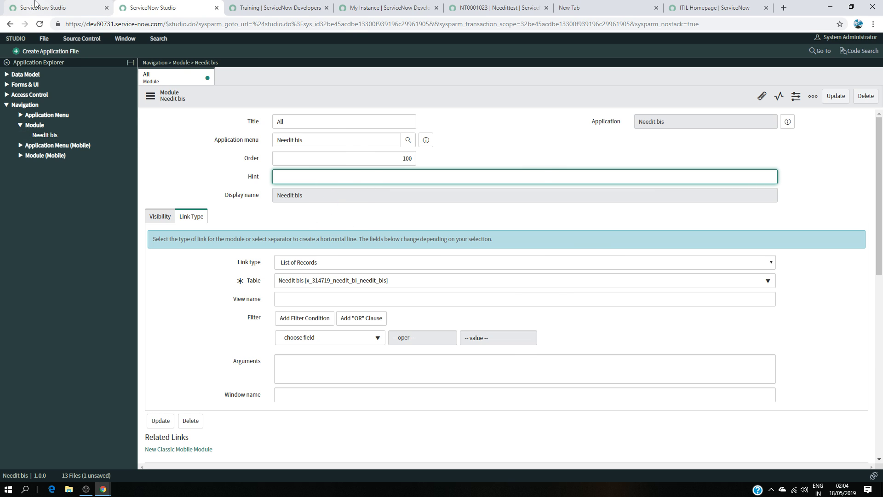
left_click(40, 8)
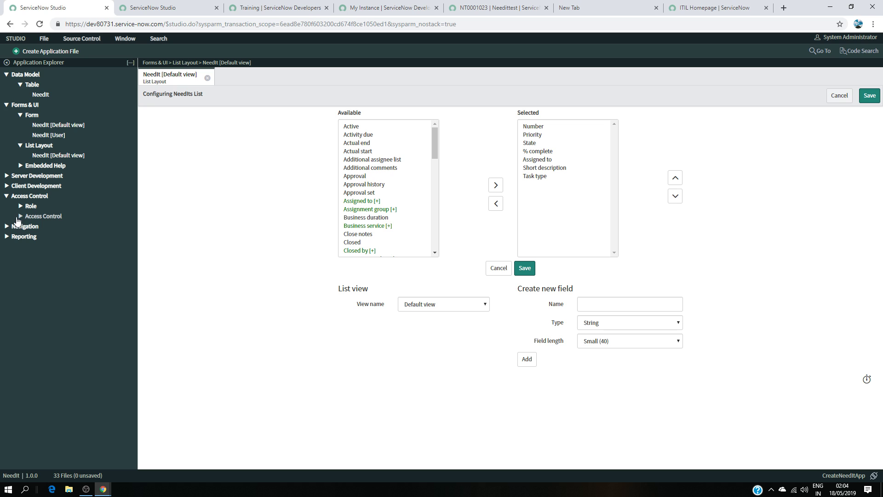
left_click(7, 226)
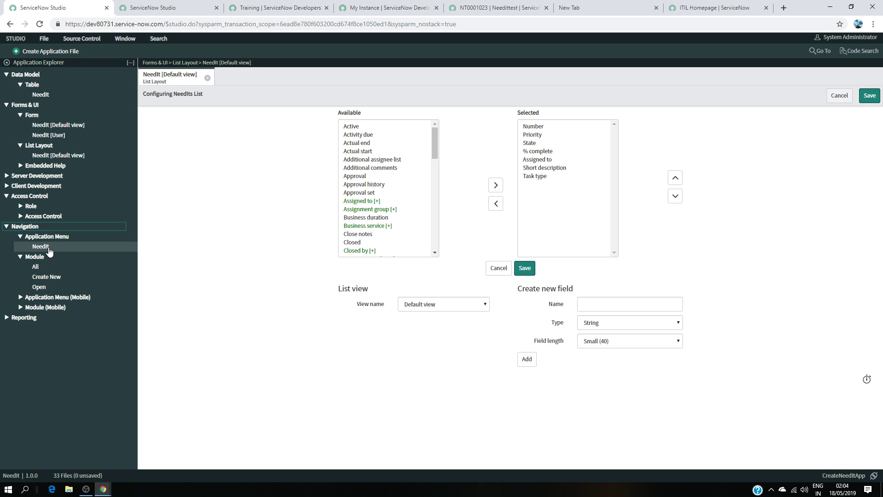
left_click(50, 267)
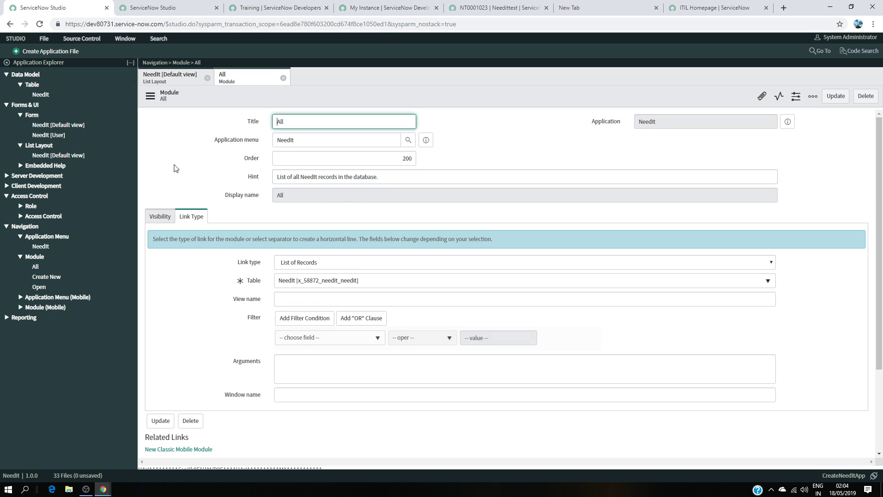
left_click_drag(384, 179, 254, 169)
key("ctrl+c")
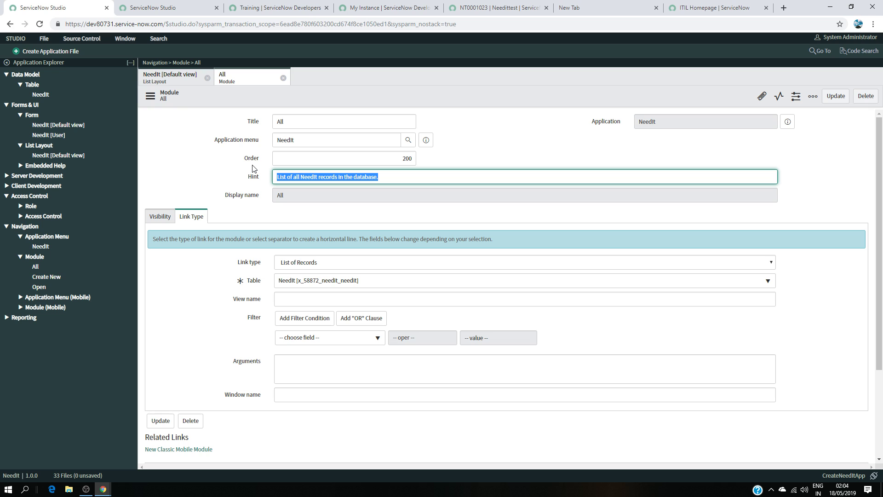
- Set the Needit bis module's hint to "List of all NeedIt bis records in the database." and save the module
key("ctrl+Tab")
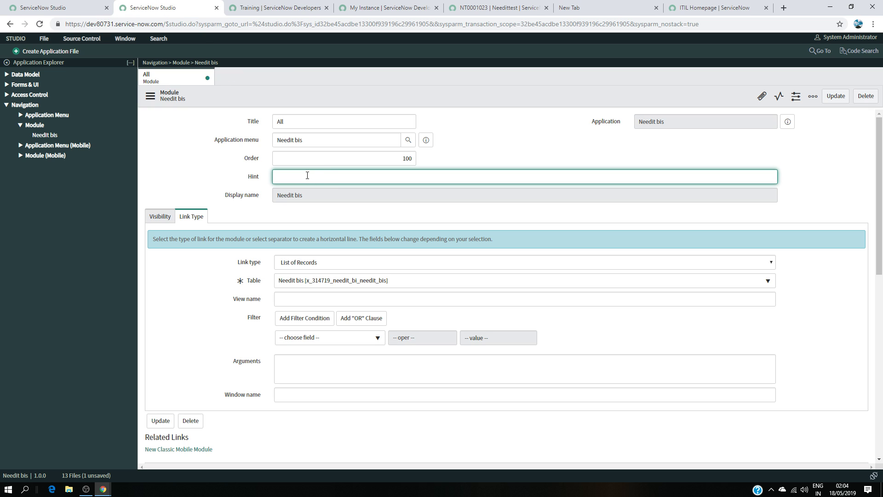
key("ctrl+v")
left_click(319, 177)
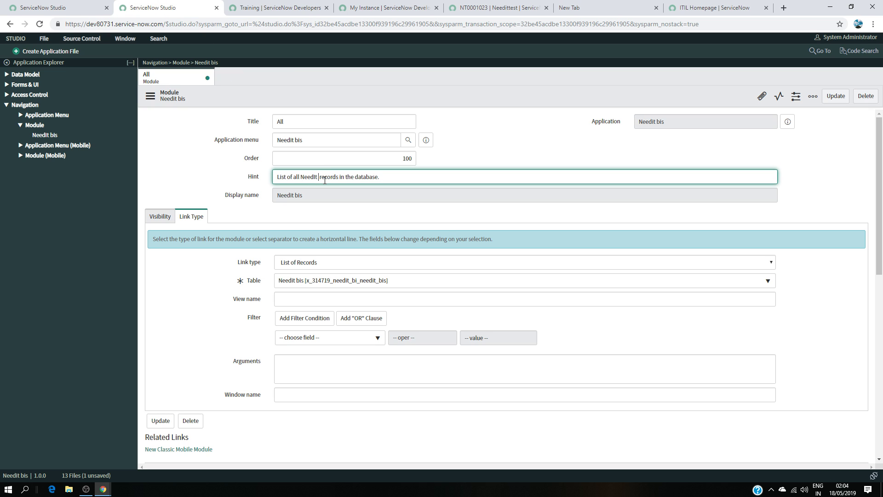
type("bis")
key("Delete")
left_click(836, 96)
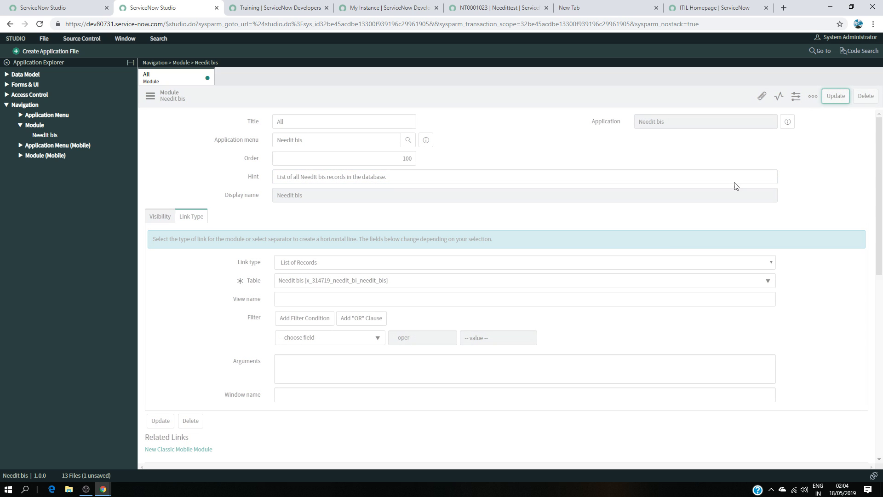
left_click(86, 489)
left_click(86, 490)
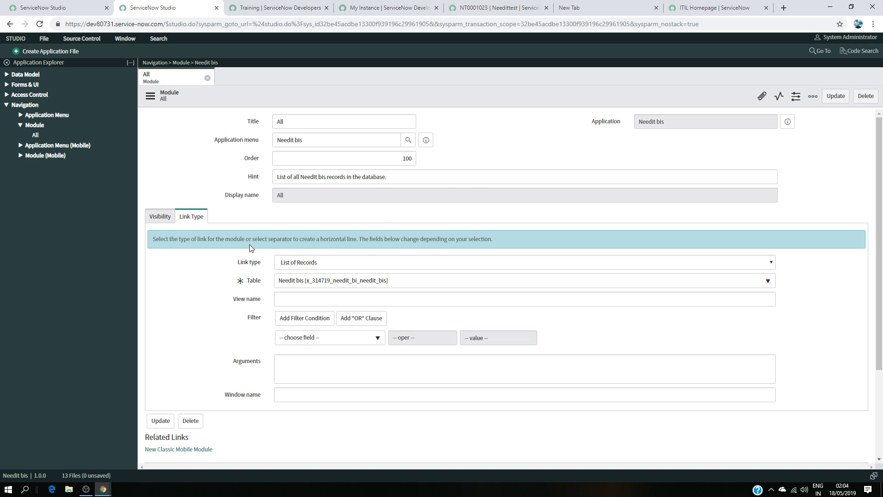
- Reload the ServiceNow instance, dismiss the form alerts, and return from the Needittest record to its list
left_click(492, 8)
left_click(26, 43)
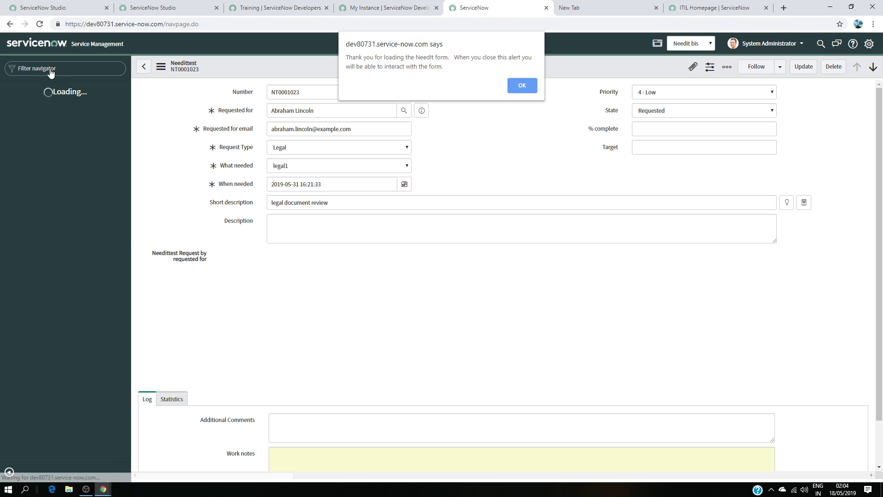
left_click(520, 84)
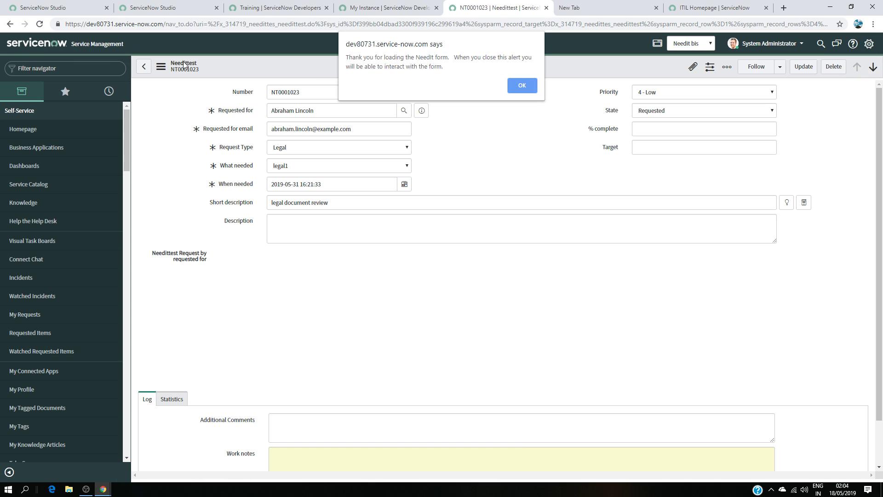
left_click(522, 84)
left_click(144, 67)
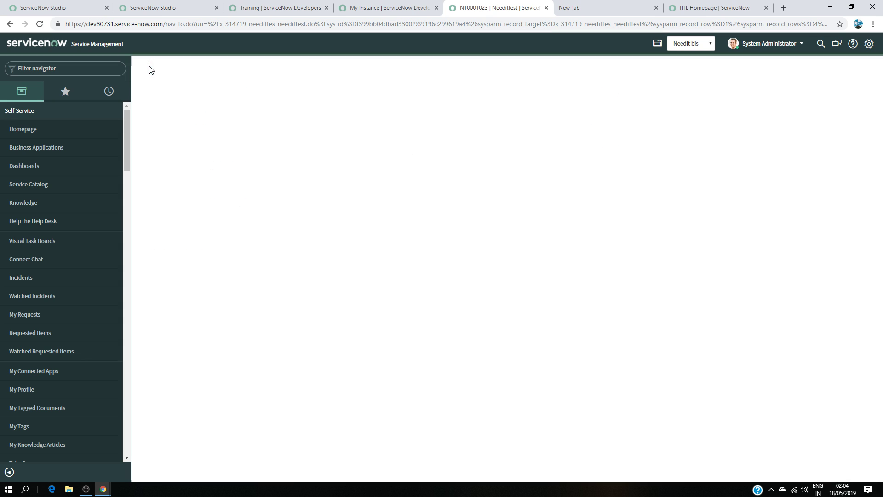
- Filter the application navigator for "need" and open the All list of Needit bis
left_click(62, 68)
type("need")
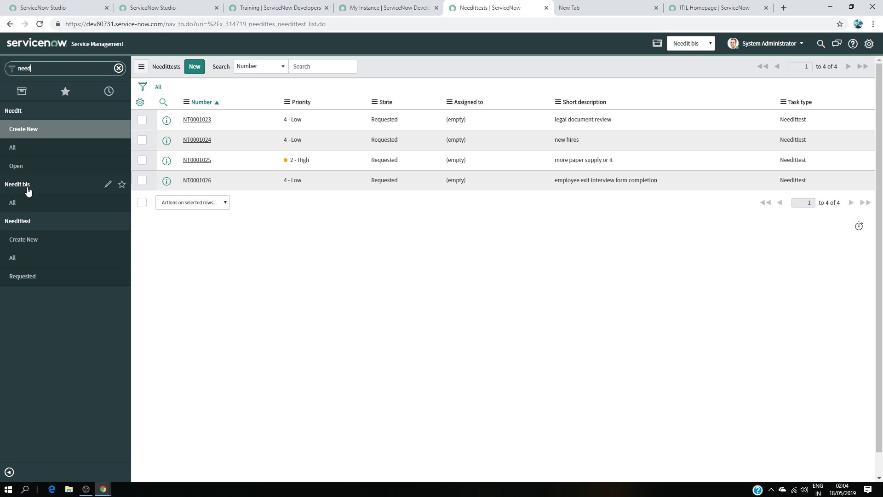
left_click(24, 208)
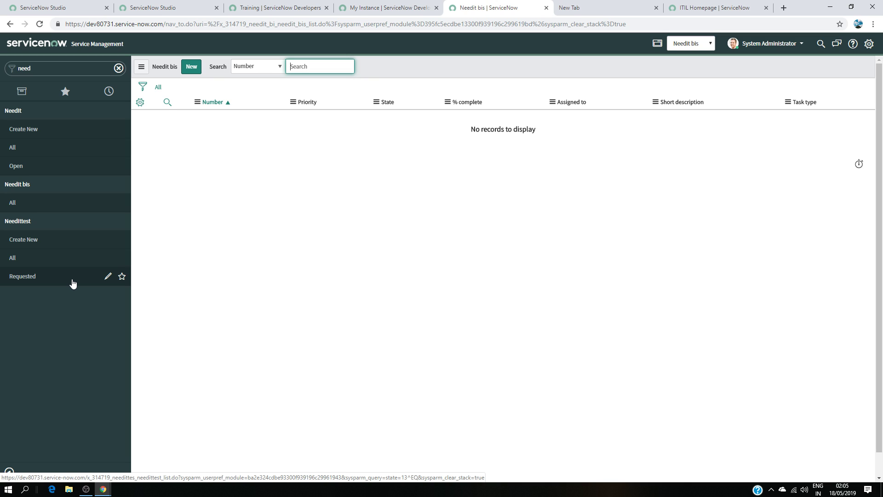
- Close the All module in the Needit bis Studio, create a new Module application file, and title it Create New
left_click(149, 8)
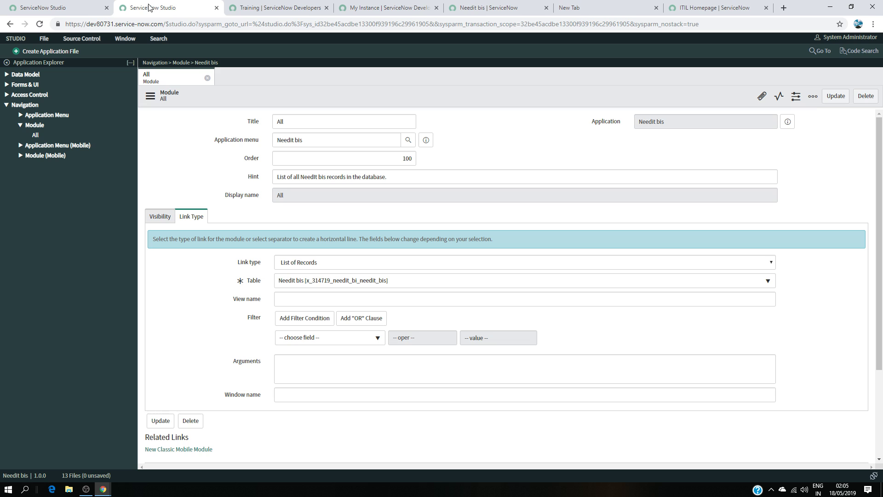
left_click(207, 79)
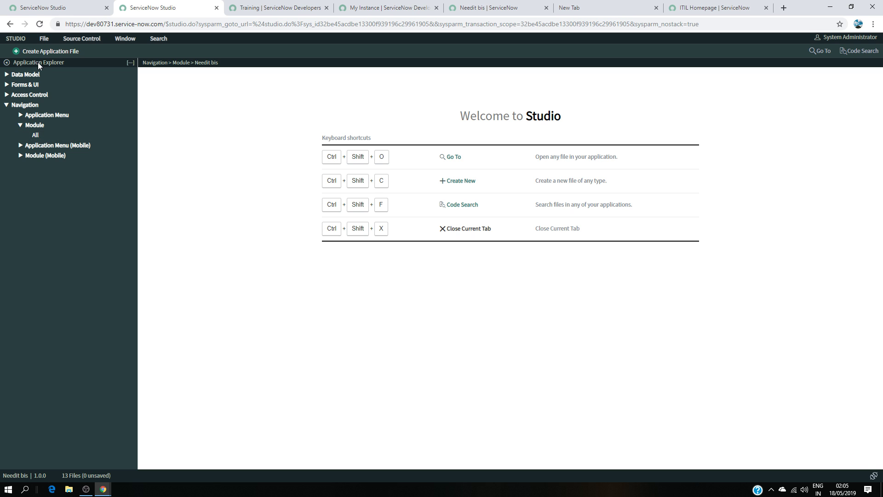
left_click(47, 52)
left_click(290, 134)
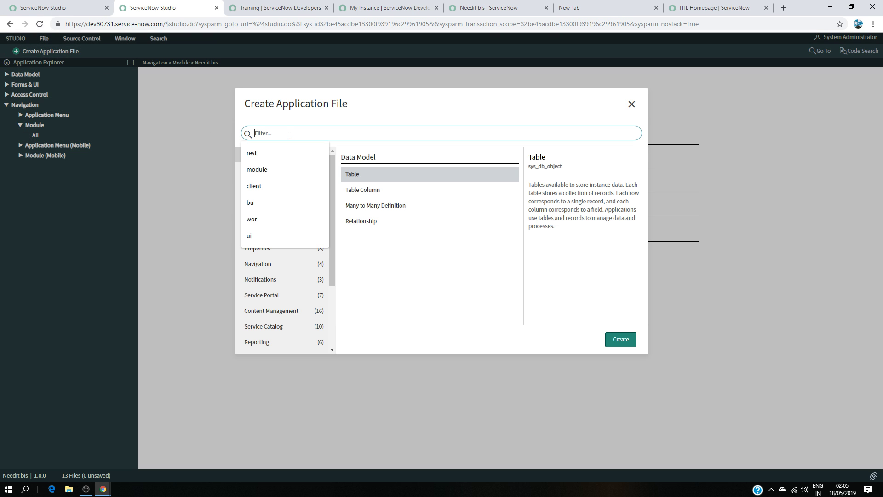
type("modul")
type("e")
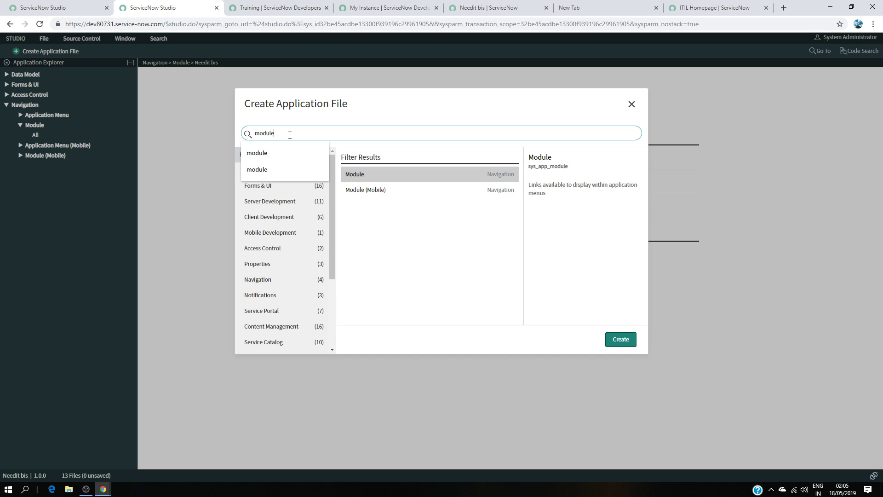
left_click(249, 155)
left_click(353, 174)
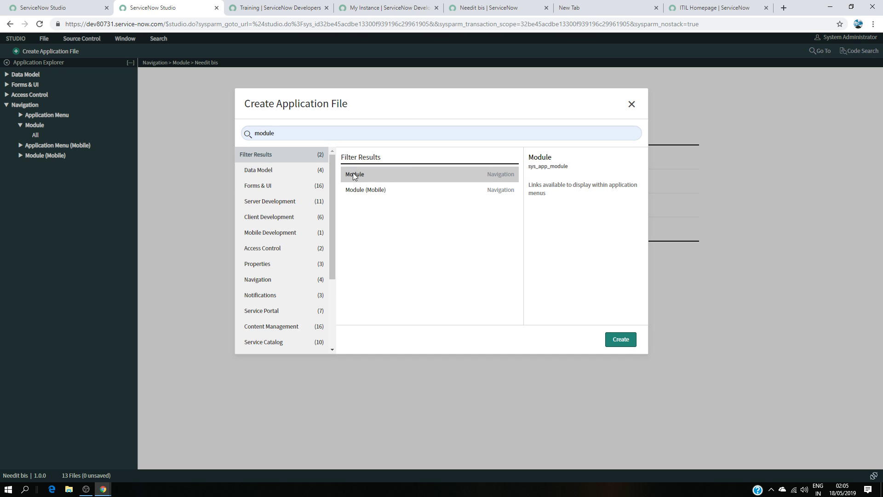
left_click(621, 339)
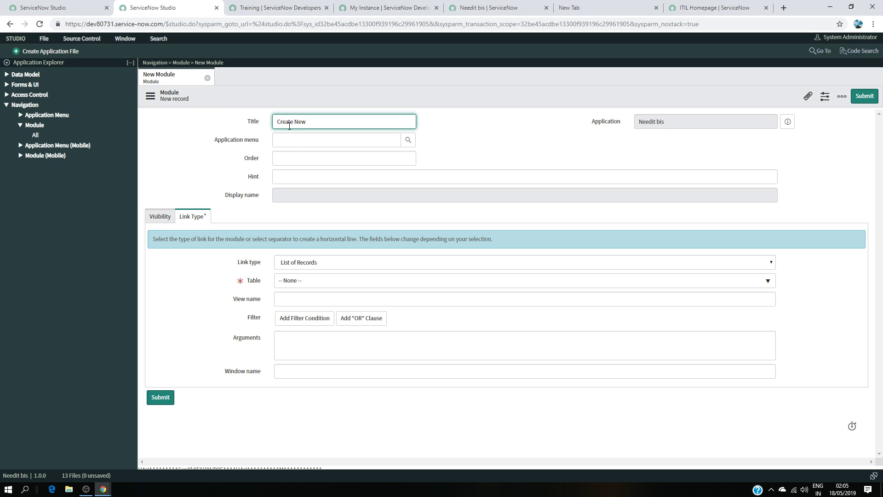
- Assign the Create New module to the Needit bis application menu and set its order to 200
left_click(295, 144)
type("ne")
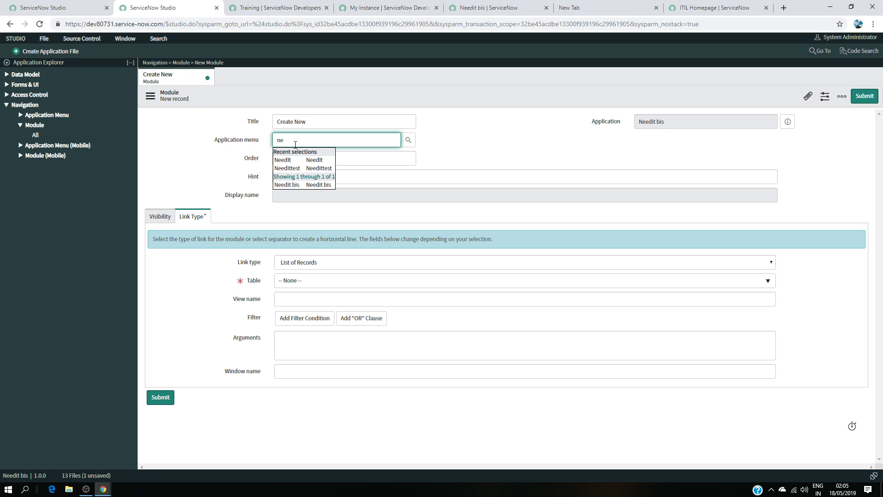
left_click(303, 185)
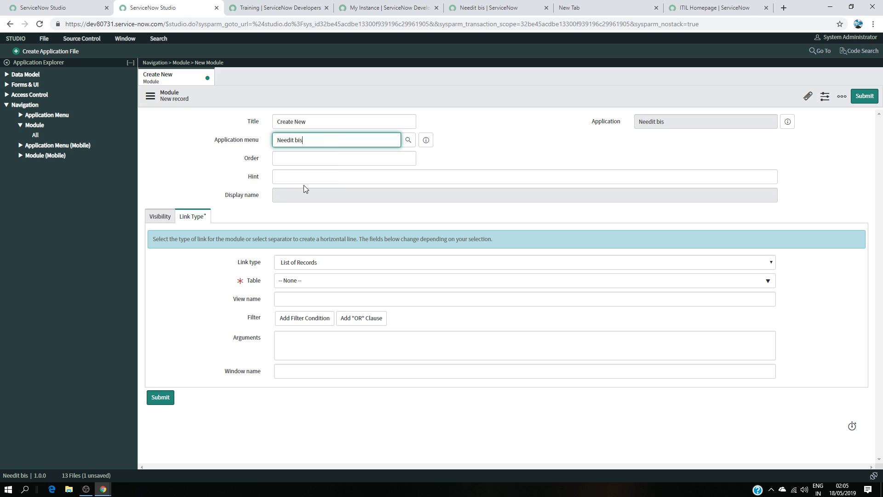
left_click(334, 162)
type("200")
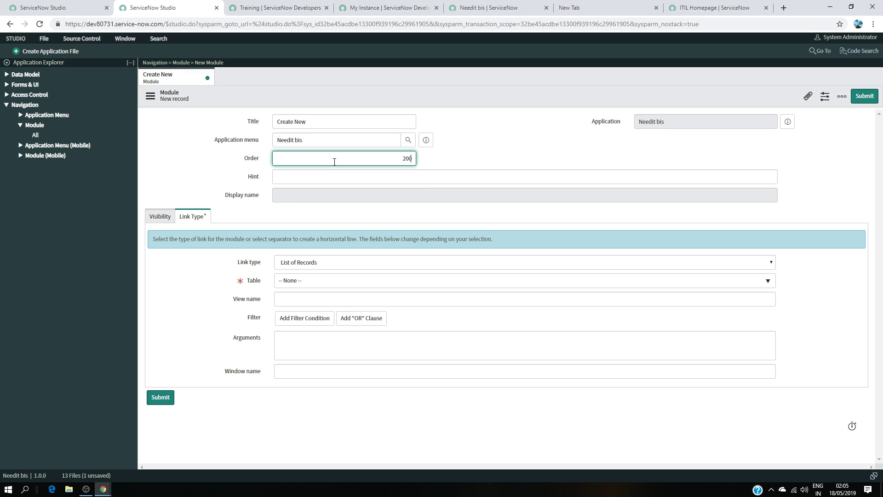
- Copy the hint "Create a new record in the NeedIt table" from the reference NeedIt Create New module into the Needit bis module's hint
left_click(327, 179)
left_click(48, 8)
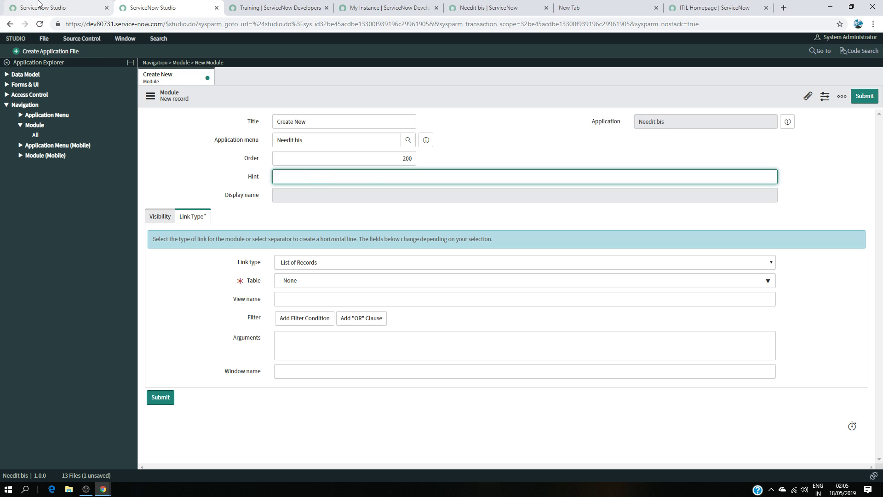
left_click(46, 276)
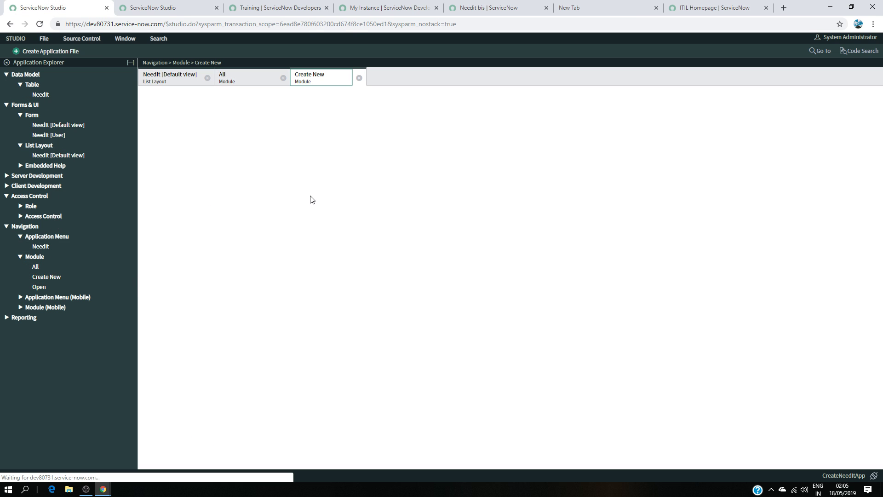
left_click(283, 78)
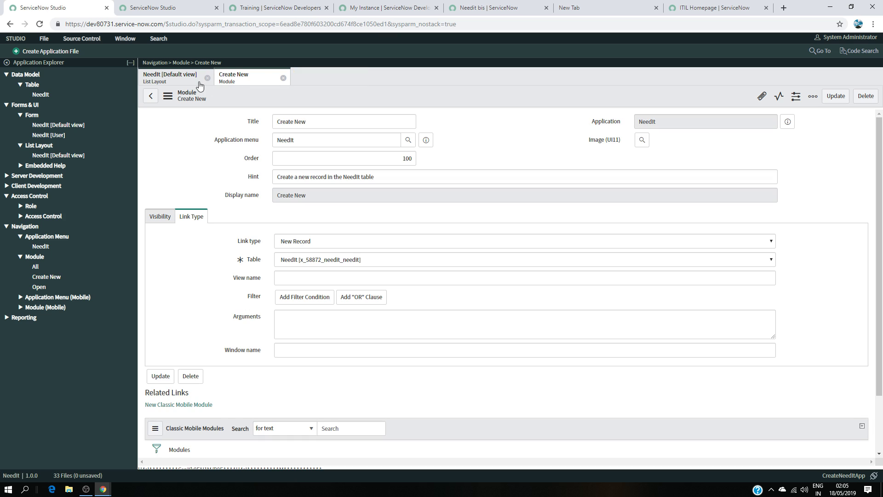
left_click(207, 79)
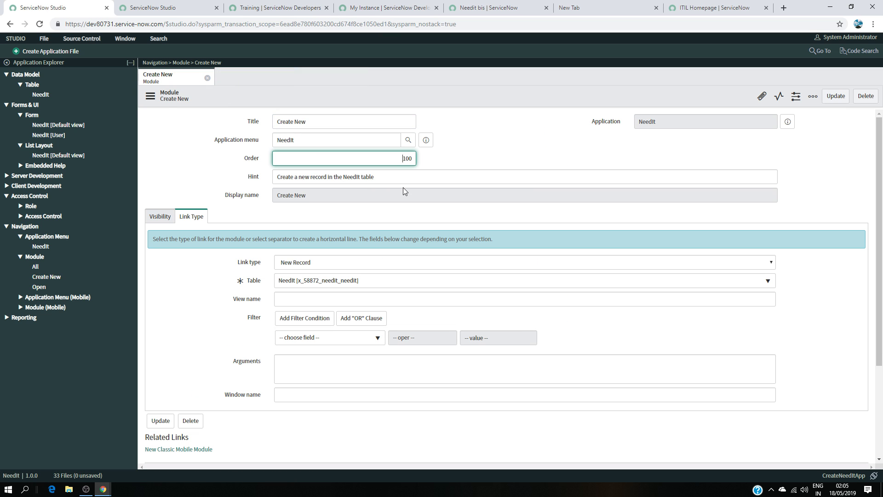
left_click(324, 175)
key("ctrl+a")
key("ctrl+c")
key("ctrl+Tab")
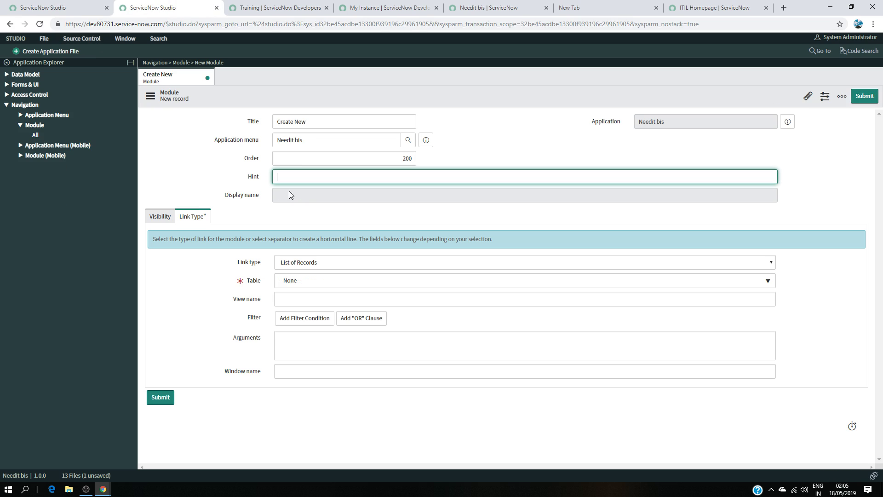
key("ctrl+v")
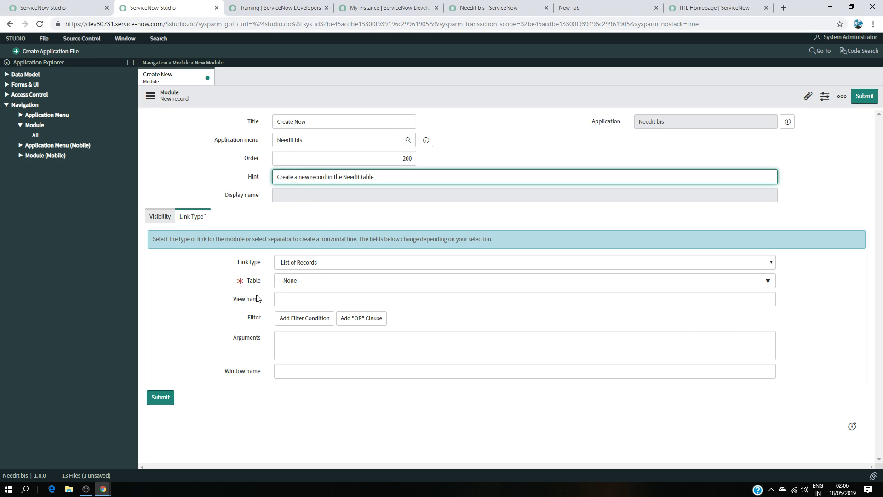
- Set the module's link type to New Record and its table to Needit bis [x_314719_needit_bi_needit_bis]
left_click(334, 266)
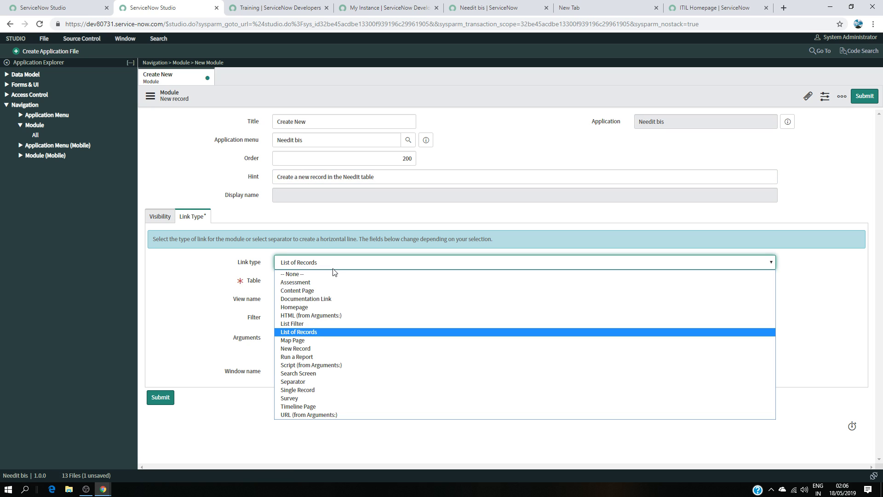
left_click(297, 349)
left_click(288, 299)
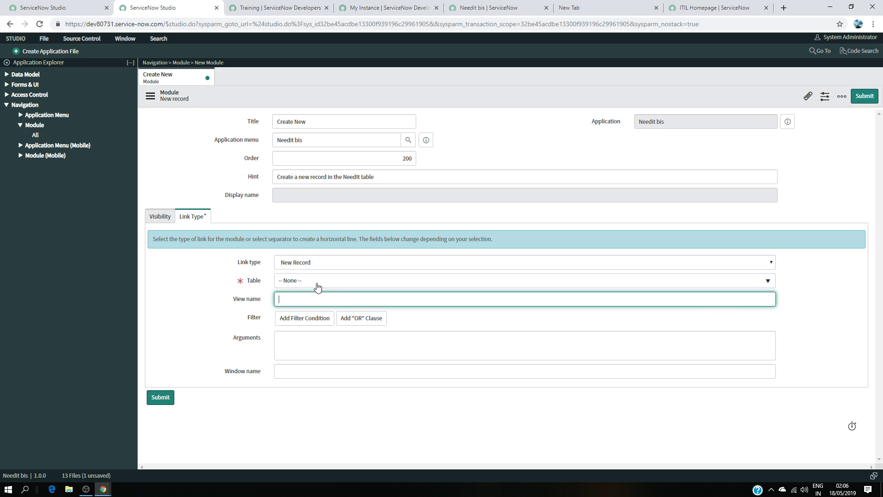
left_click(319, 284)
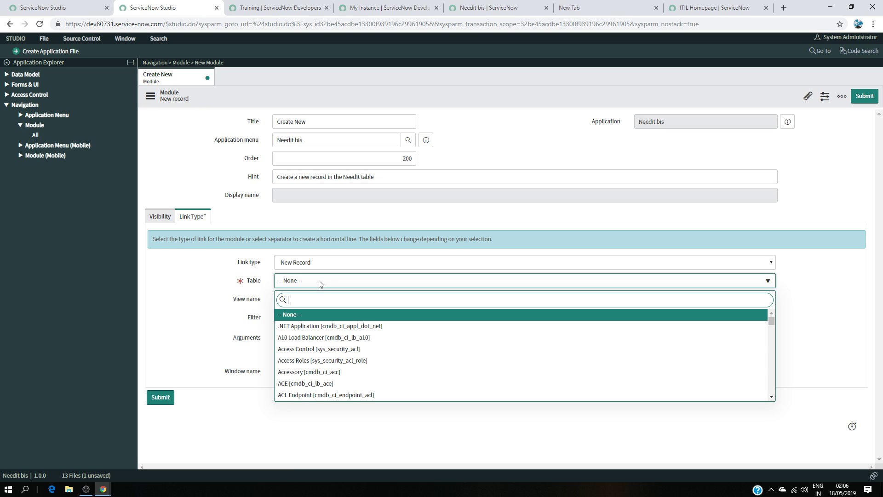
type("nee")
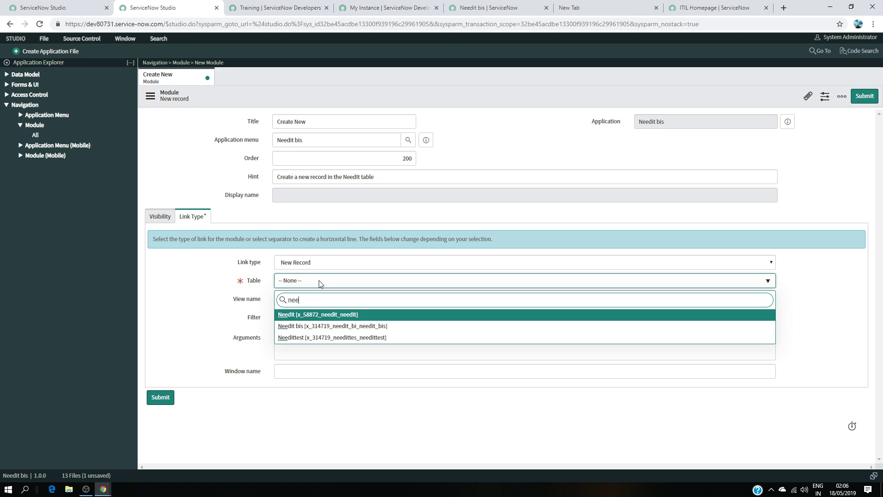
left_click(306, 327)
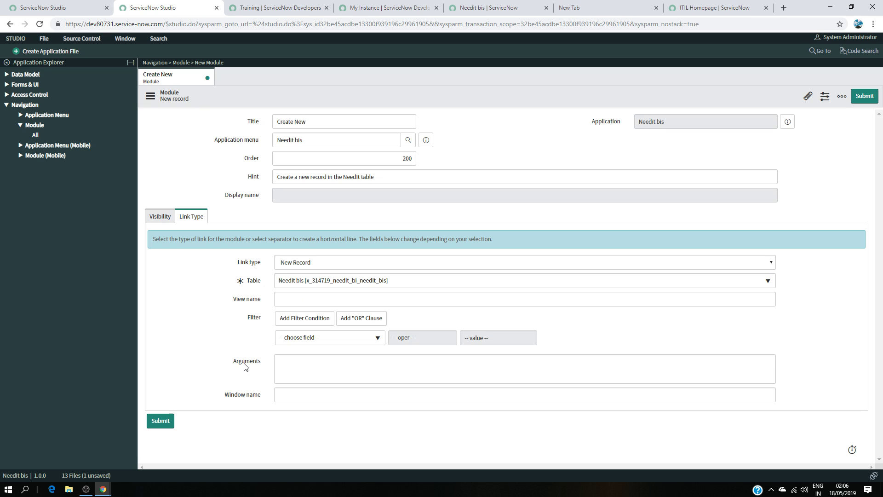
- Restrict the module to the role x_314719_needit_bi.needit_bis_user and submit it
left_click(160, 220)
left_click(282, 238)
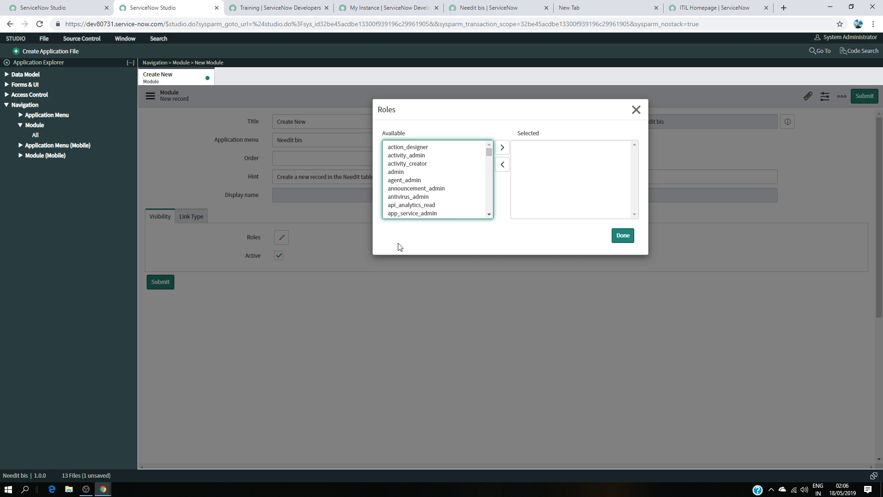
left_click_drag(490, 155, 490, 209)
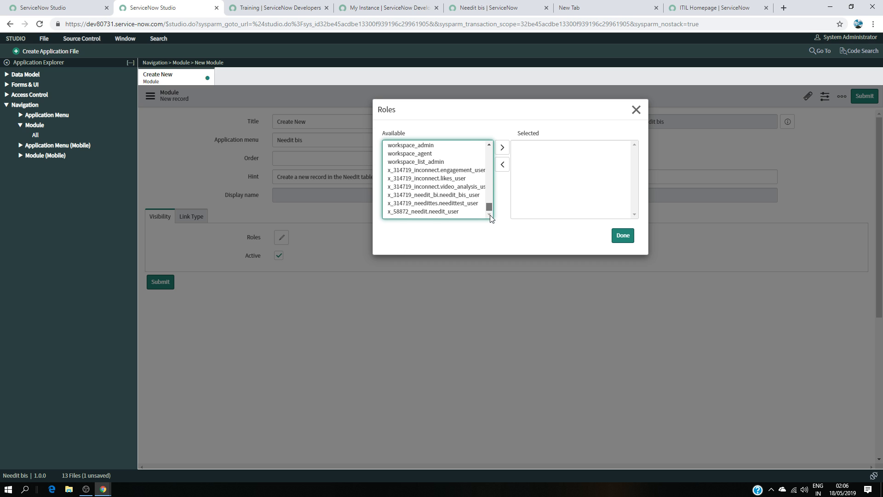
left_click(452, 205)
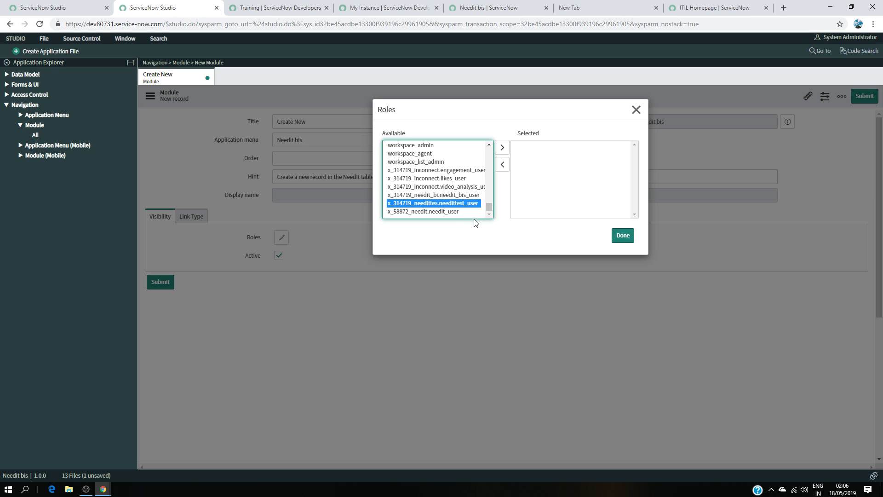
left_click(453, 195)
left_click(502, 147)
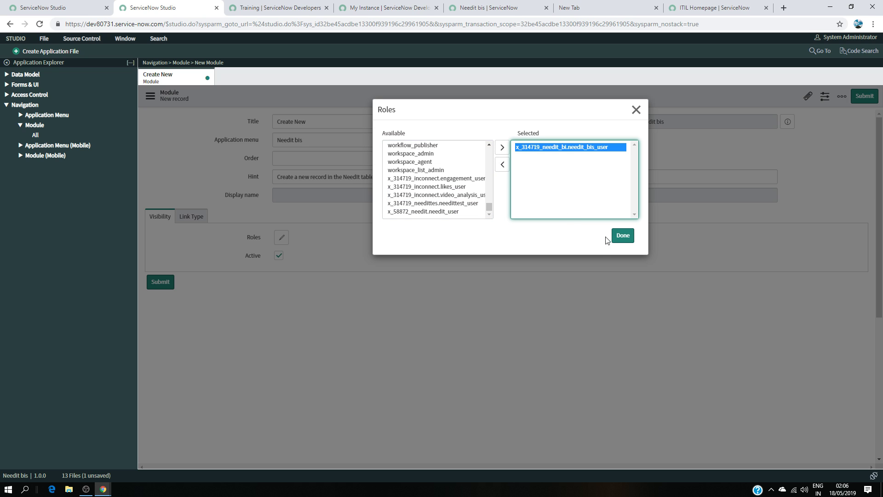
left_click(622, 235)
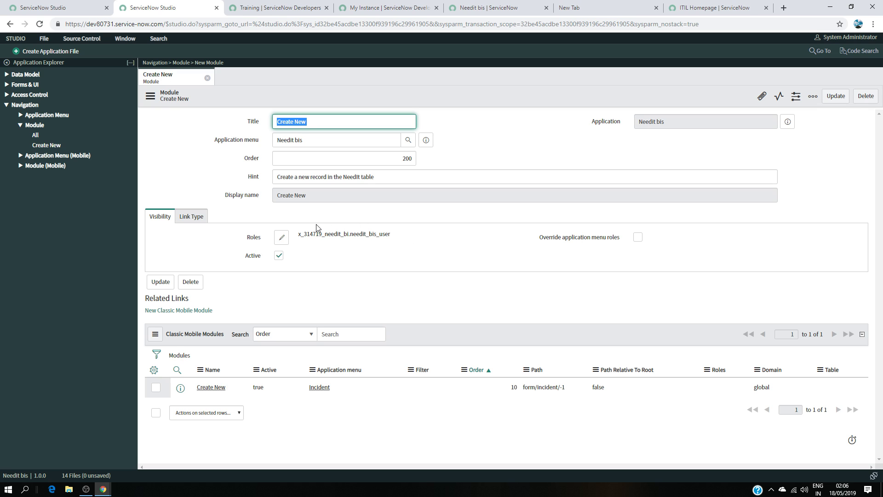
left_click(203, 219)
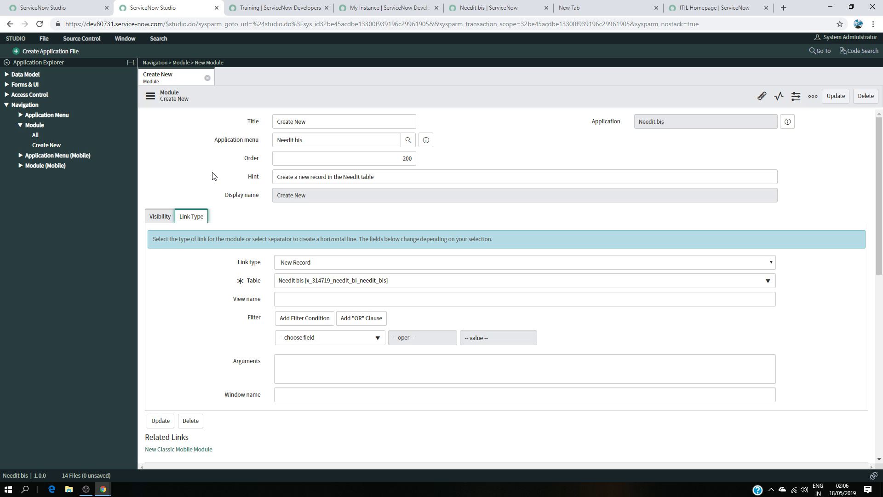
- Reload the ServiceNow instance and open the Create New module of Needit bis by filtering the application navigator for "nee"
left_click(486, 8)
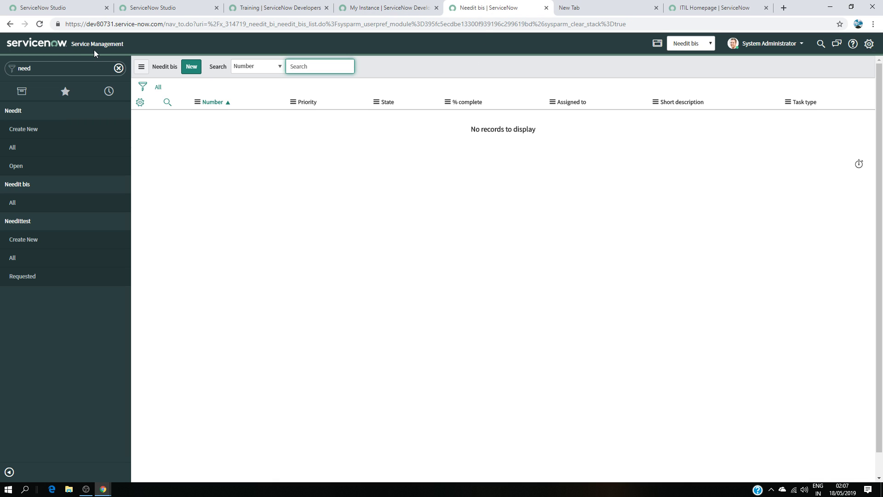
left_click(166, 8)
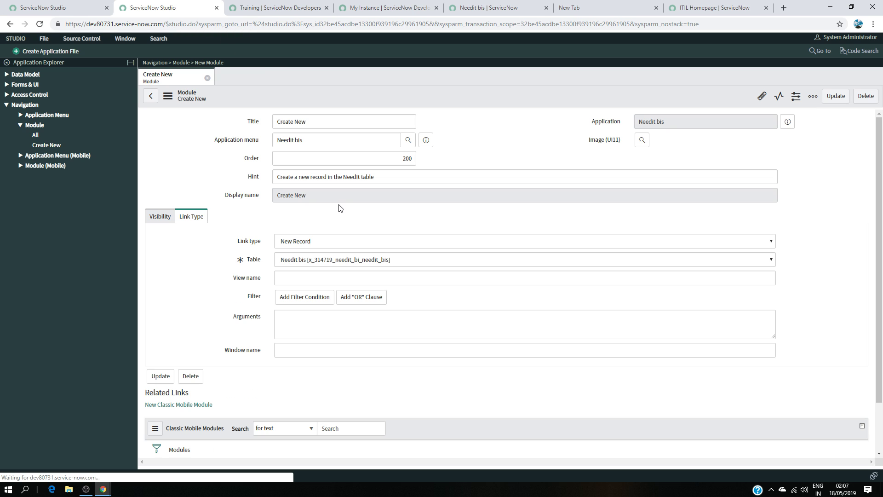
left_click(507, 5)
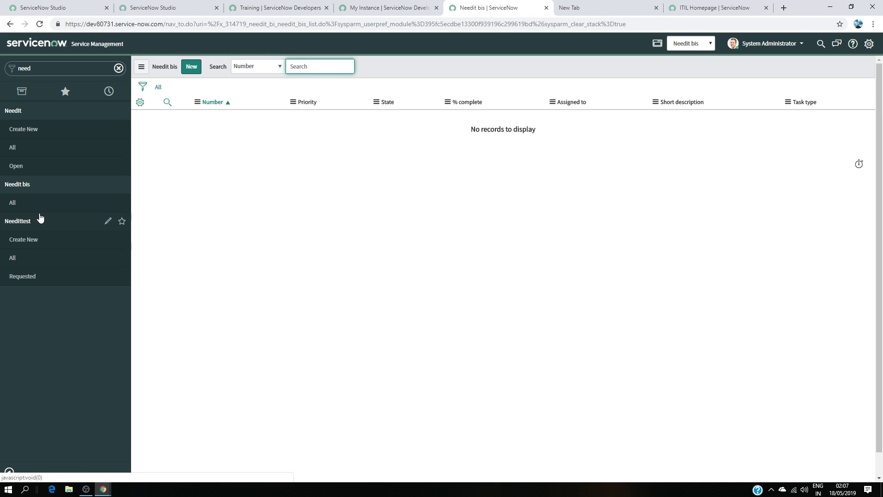
left_click(40, 24)
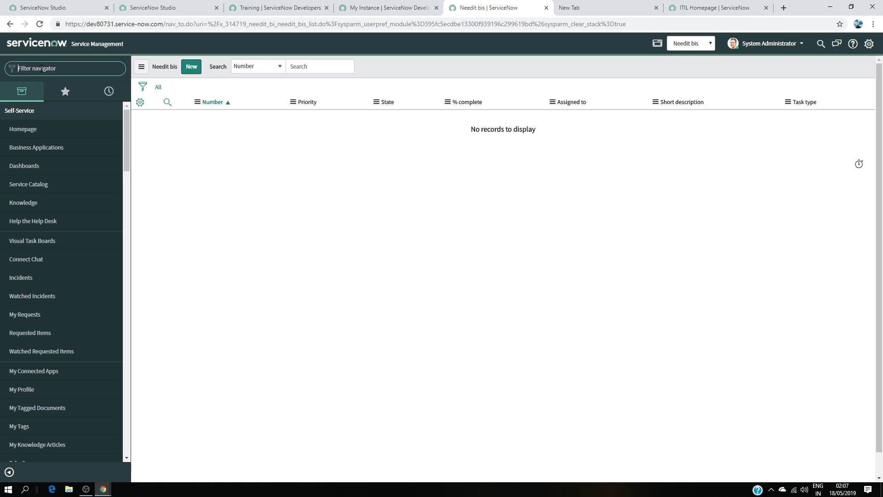
type("n")
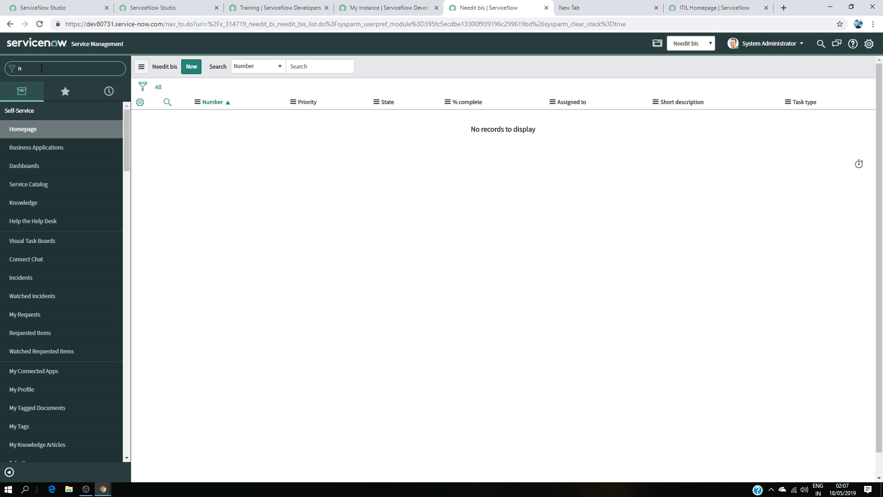
key("BackSpace")
type("nee")
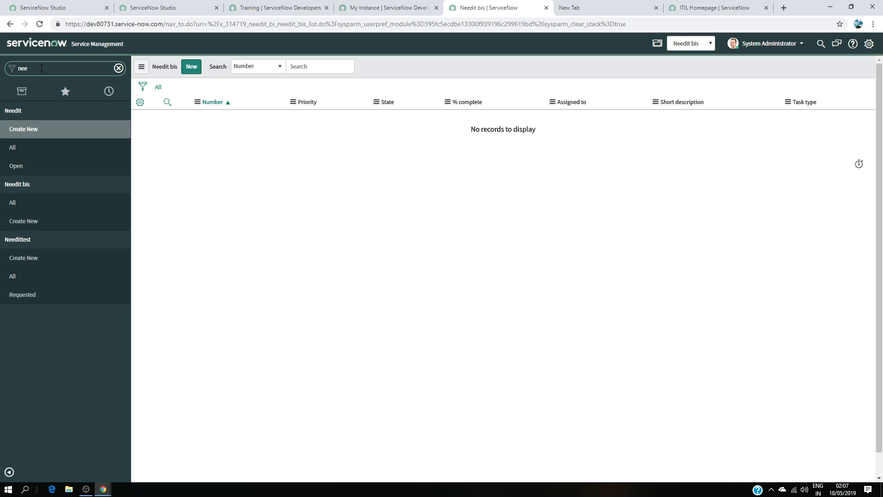
left_click(29, 220)
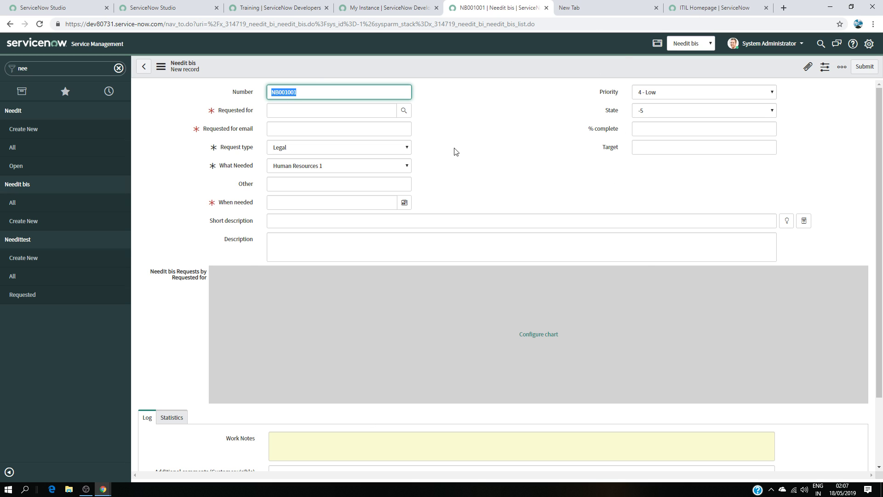
- Examine the new Needit bis record form, including its Log and Statistics sections and the State choices
scroll(569, 269, "down", 3)
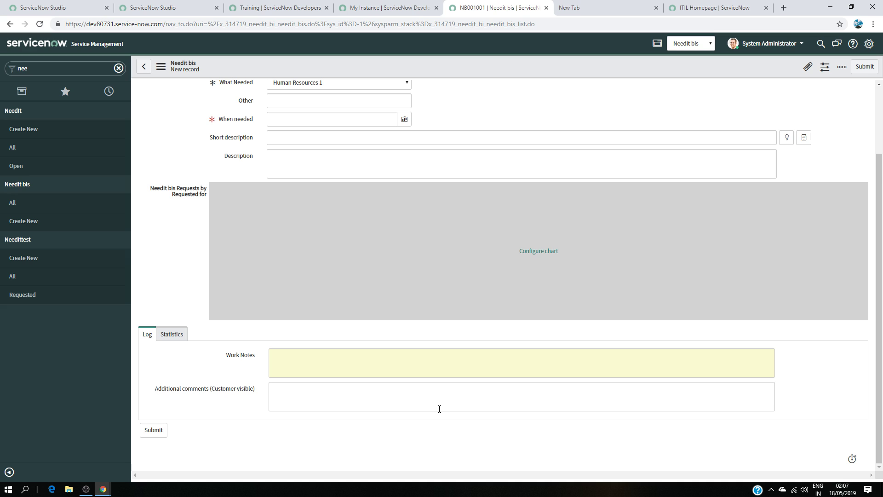
left_click(182, 336)
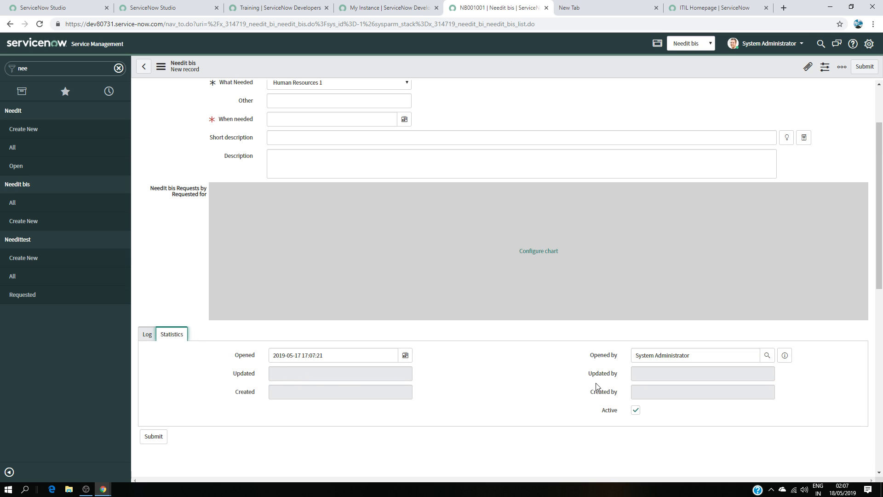
left_click(148, 335)
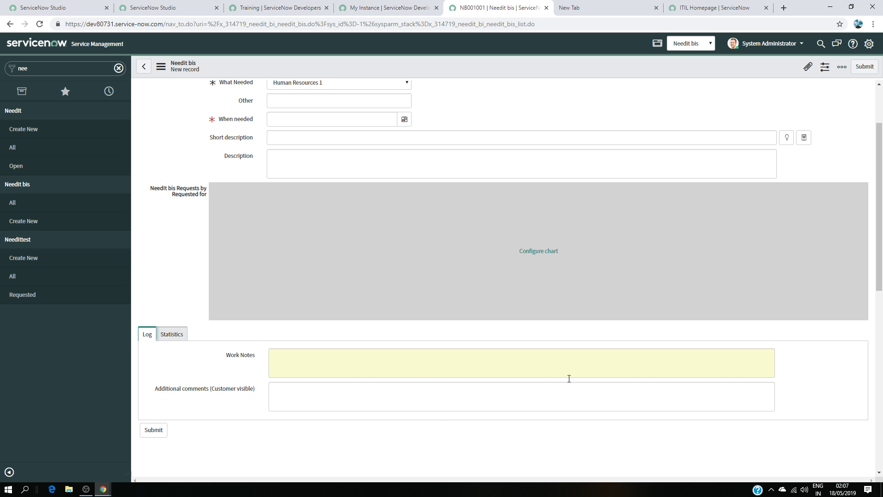
scroll(438, 359, "up", 2)
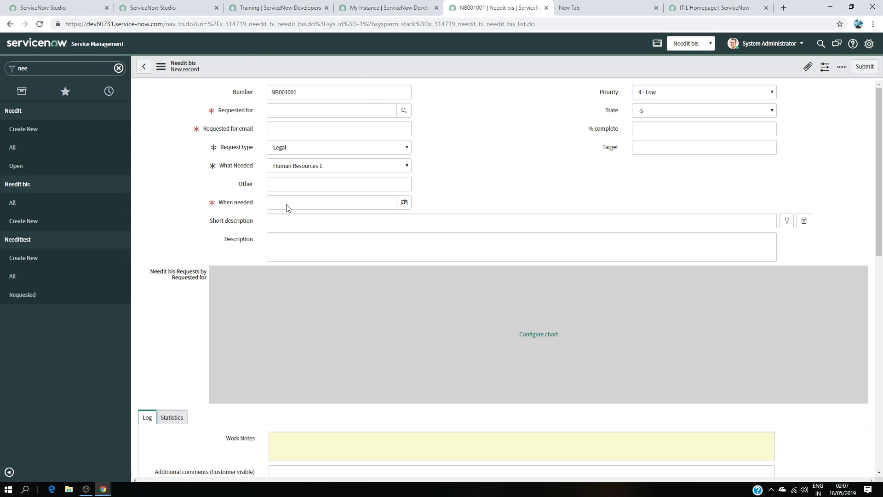
left_click(692, 114)
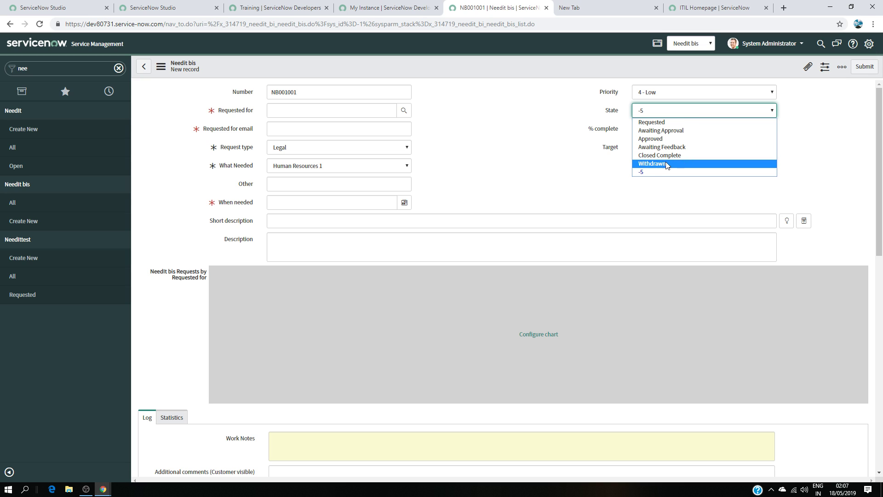
left_click(573, 164)
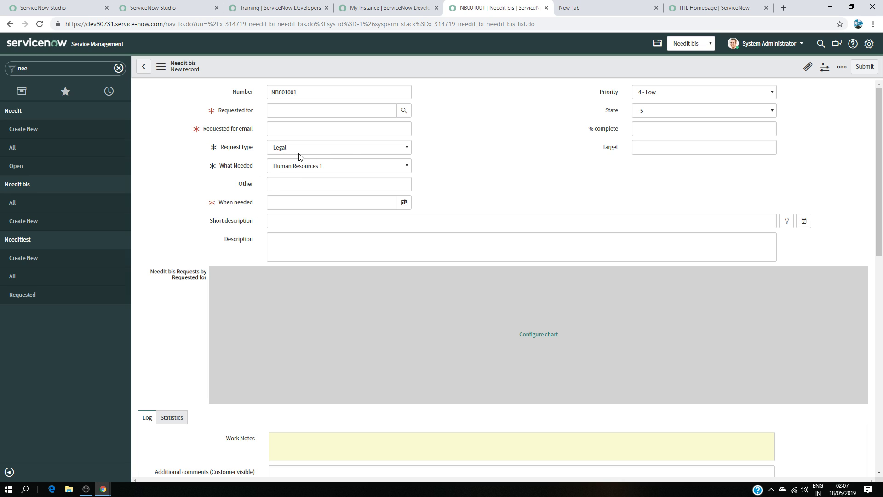
- Try picking a user for Requested for to test the Requested for email field, and clear the selection
left_click(280, 131)
left_click(309, 110)
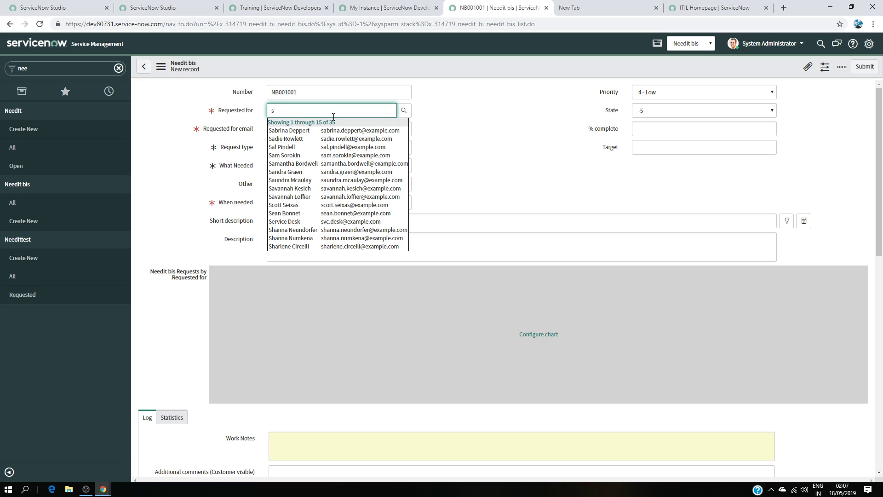
left_click(320, 131)
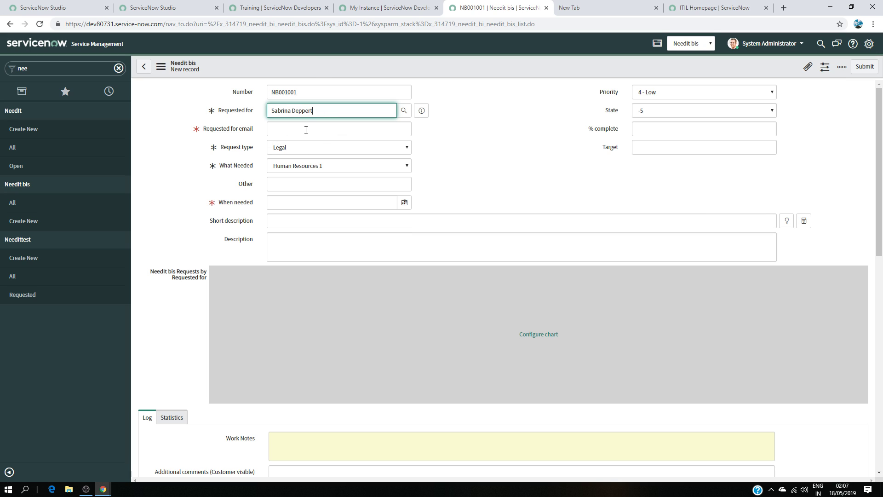
left_click(306, 129)
triple_click(332, 111)
key("BackSpace")
- Set Request type to Human Resources on the new Needit bis record and review the What Needed choices
left_click(400, 148)
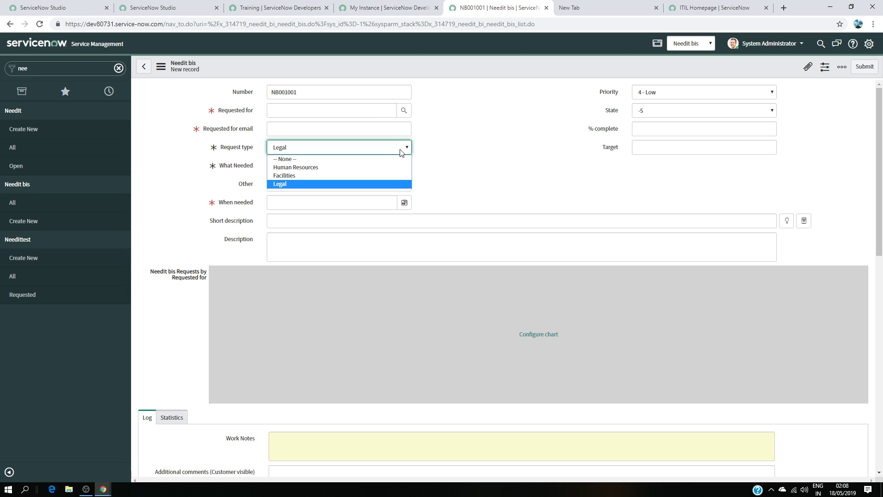
left_click(345, 170)
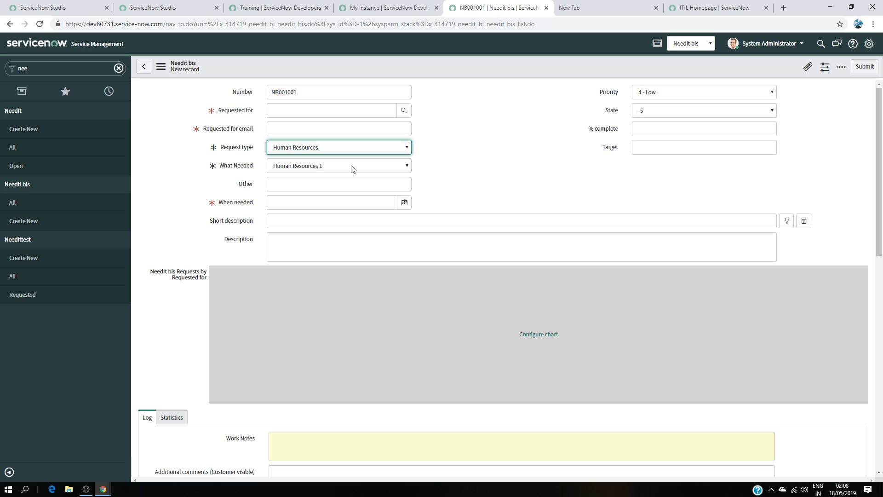
left_click(361, 168)
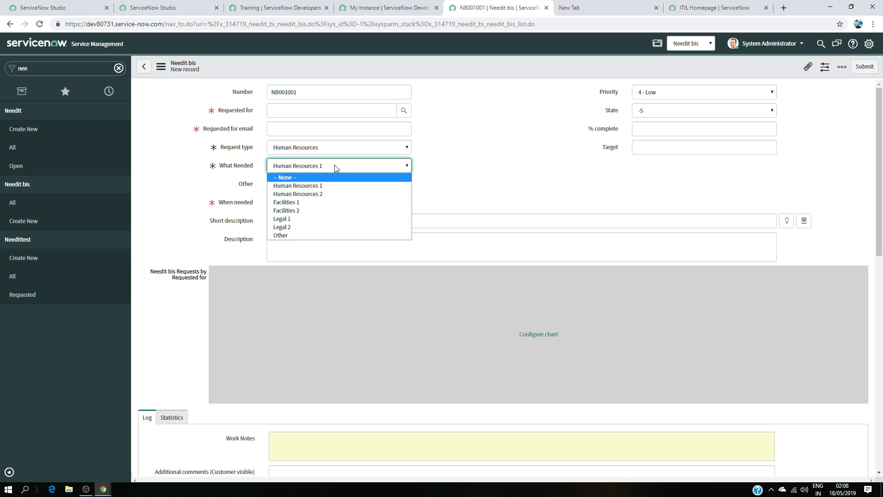
left_click(321, 152)
left_click(308, 150)
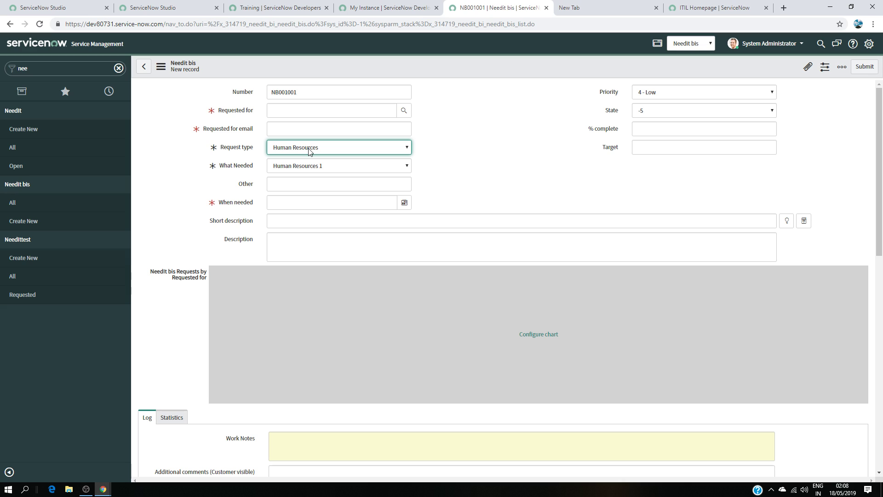
left_click(340, 169)
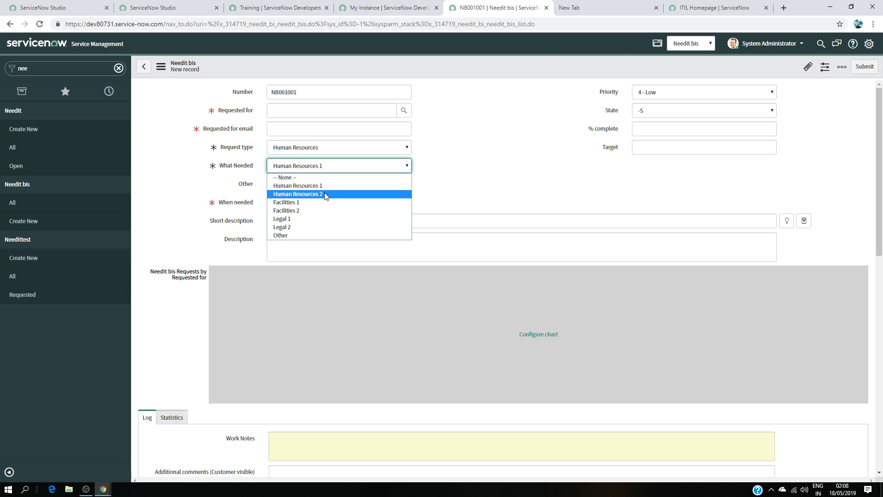
left_click(245, 183)
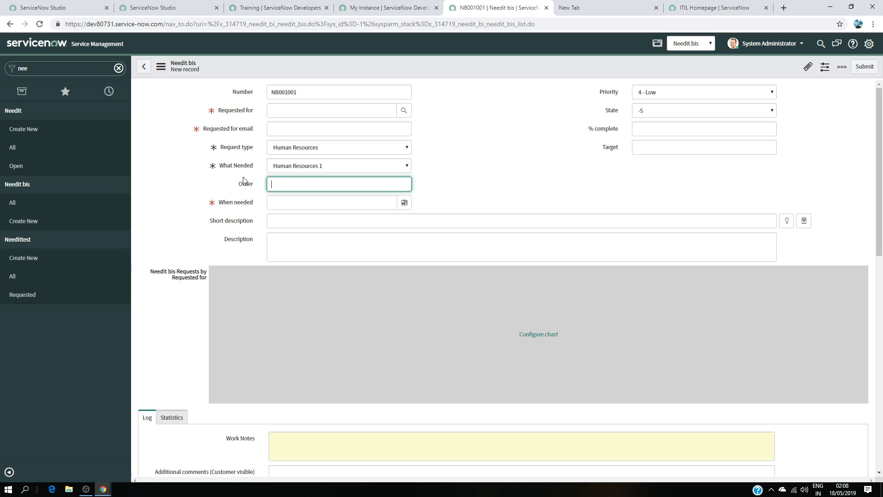
- Compare the choices offered by Request type with those offered by What Needed
left_click(325, 153)
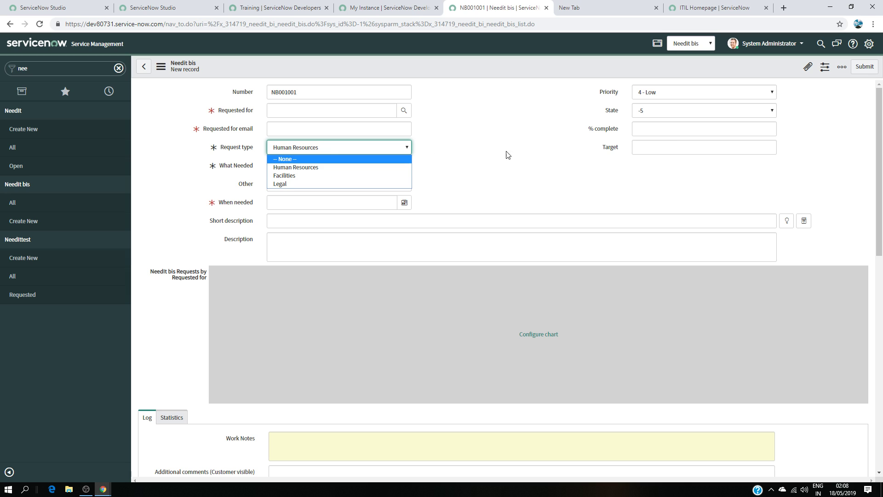
left_click(600, 157)
left_click(378, 164)
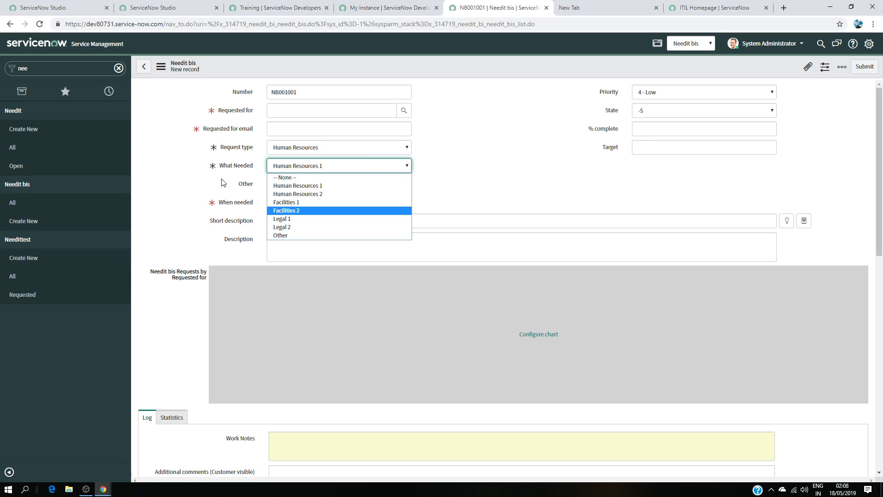
left_click(315, 165)
left_click(329, 152)
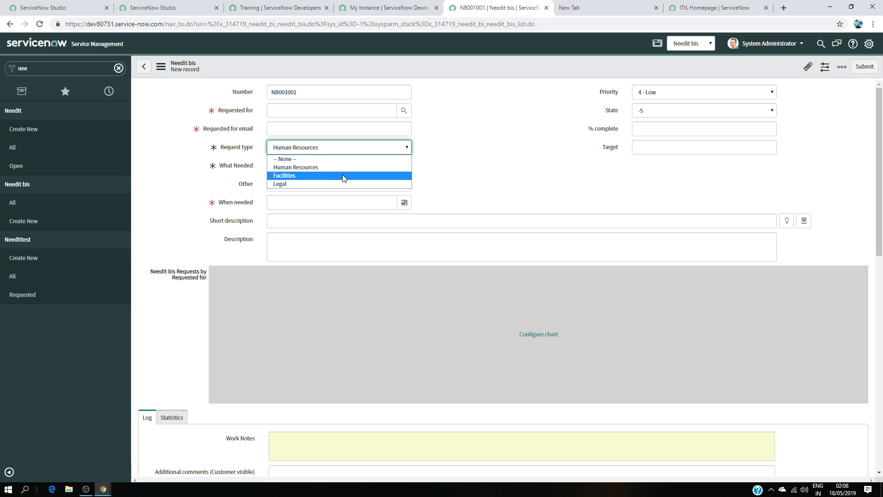
left_click(343, 167)
left_click(374, 168)
left_click(495, 154)
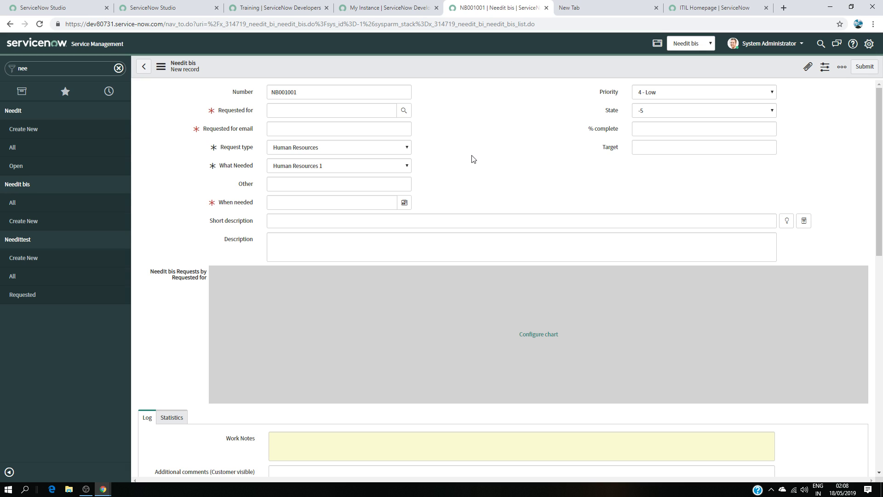
- Set What Needed to Other to test how the Other field behaves
left_click(360, 189)
left_click(361, 169)
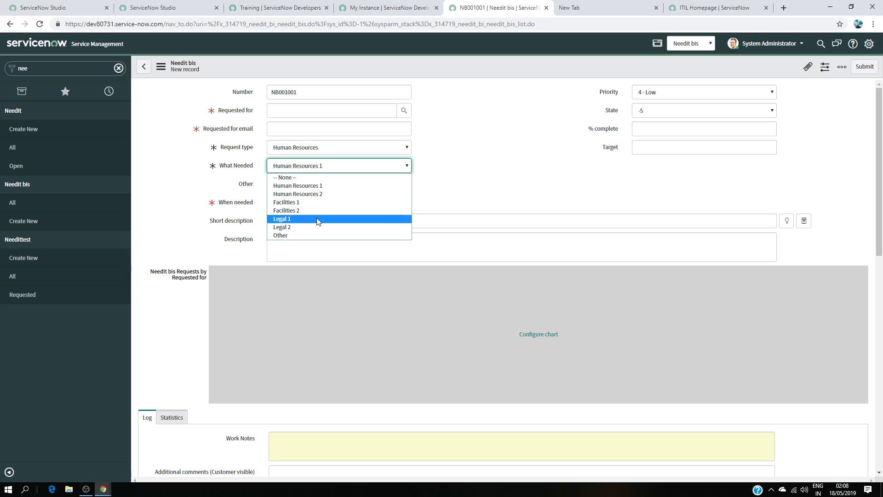
left_click(322, 234)
left_click(280, 189)
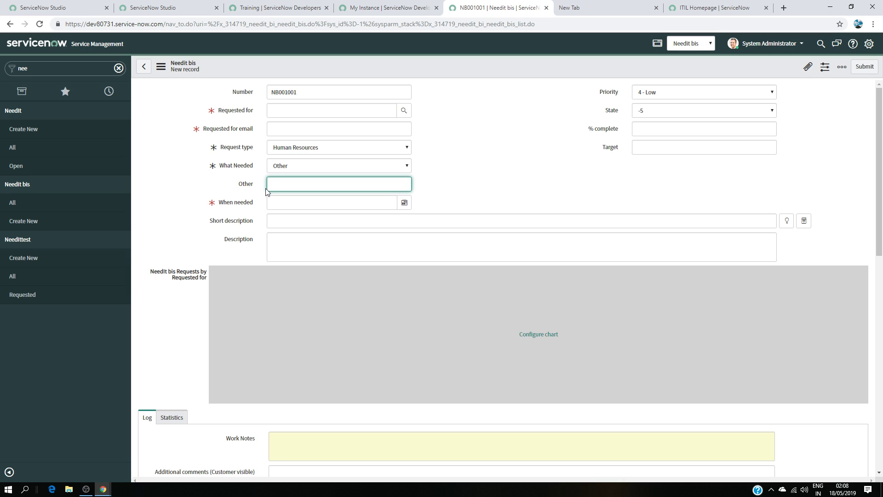
- Set What Needed to Legal 1 and Request type to Legal
left_click(315, 171)
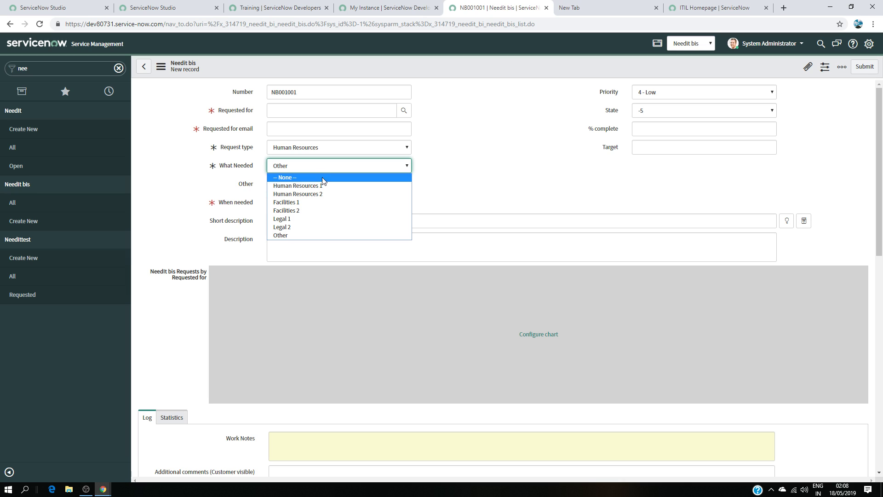
left_click(316, 219)
left_click(340, 152)
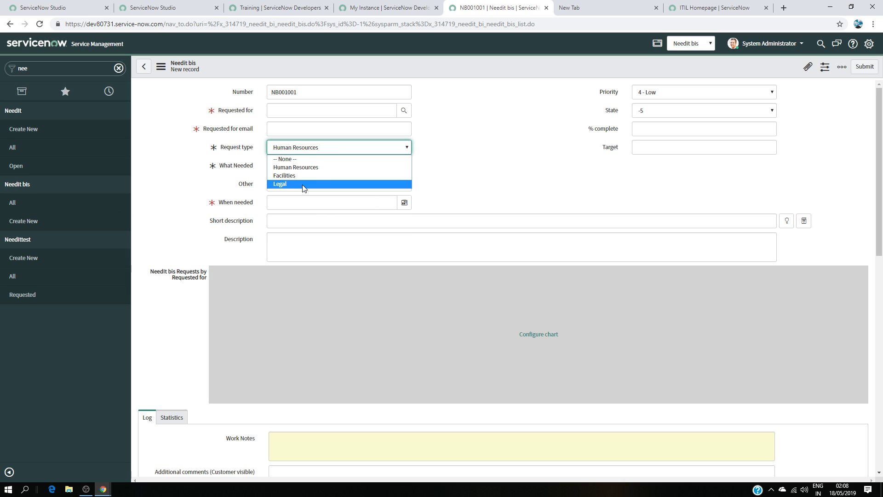
left_click(299, 185)
left_click(295, 188)
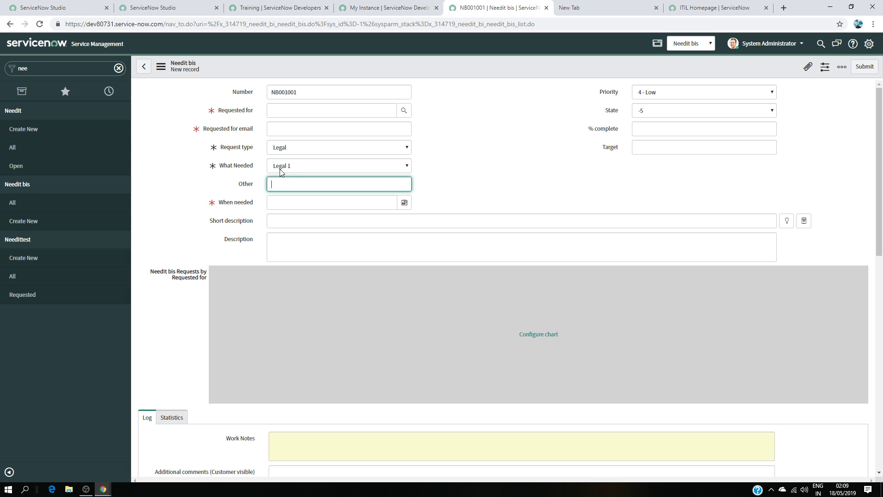
- Switch to the reference NeedIt application in ServiceNow Studio and open its UI policy "NeedIt show or hide Other field"
left_click(37, 7)
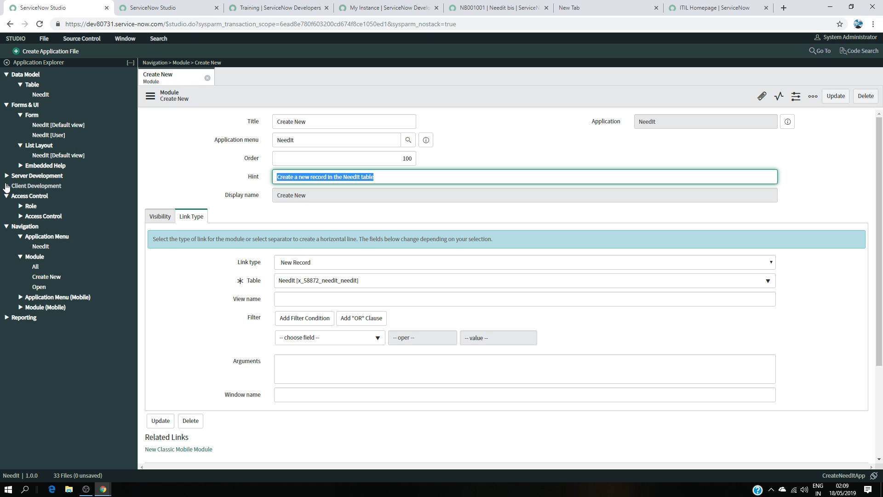
left_click(6, 186)
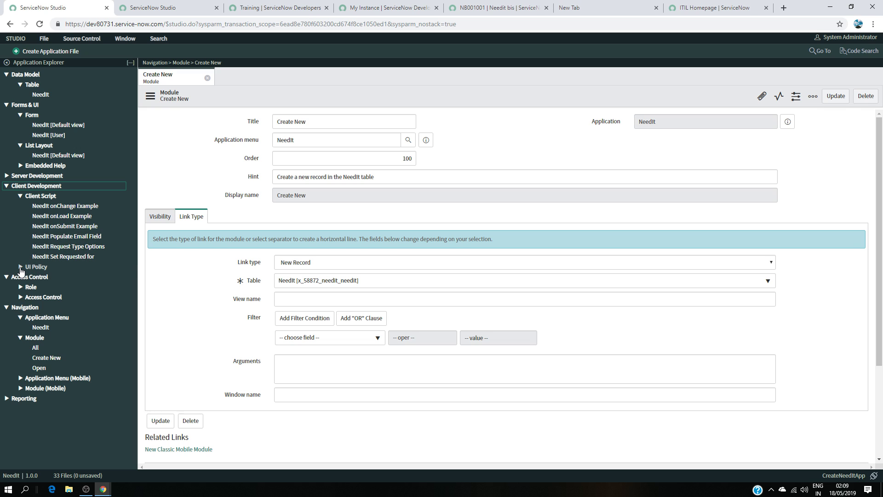
left_click(20, 269)
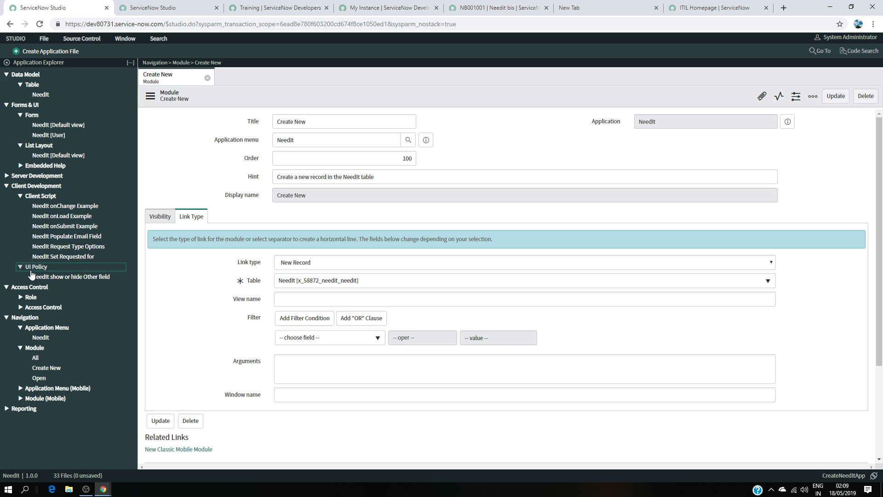
left_click(67, 278)
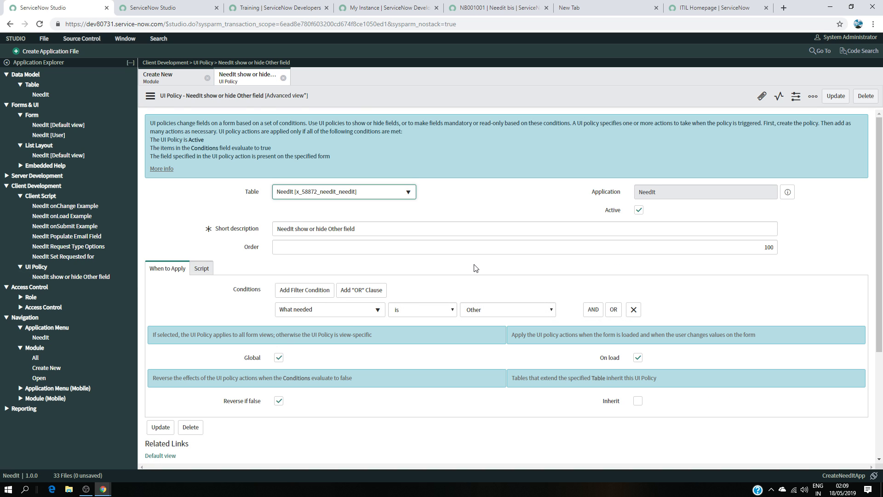
- Examine the UI policy's conditions, true and false scripts, and UI policy actions, and collapse the server and client development files
scroll(476, 269, "down", 3)
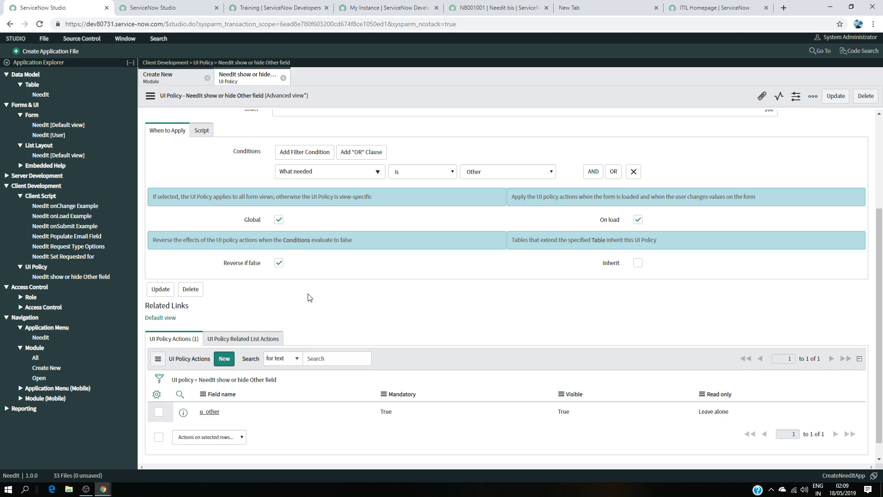
scroll(309, 298, "up", 3)
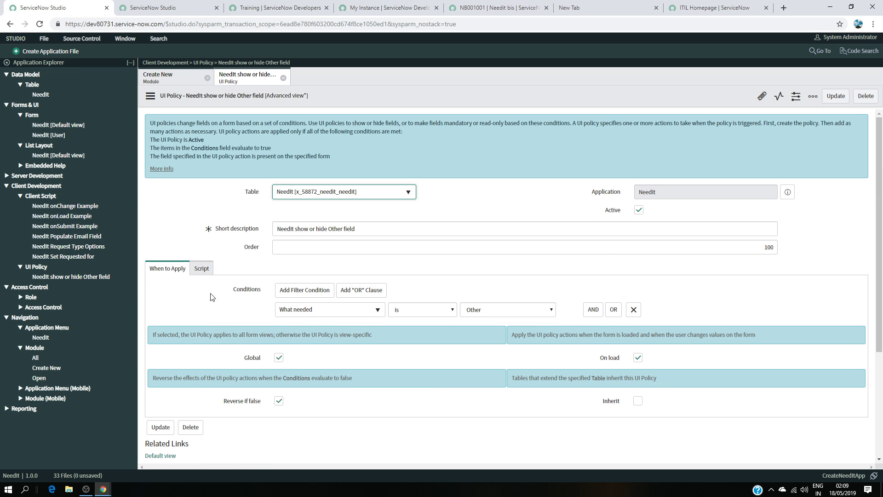
left_click(202, 268)
scroll(476, 359, "down", 3)
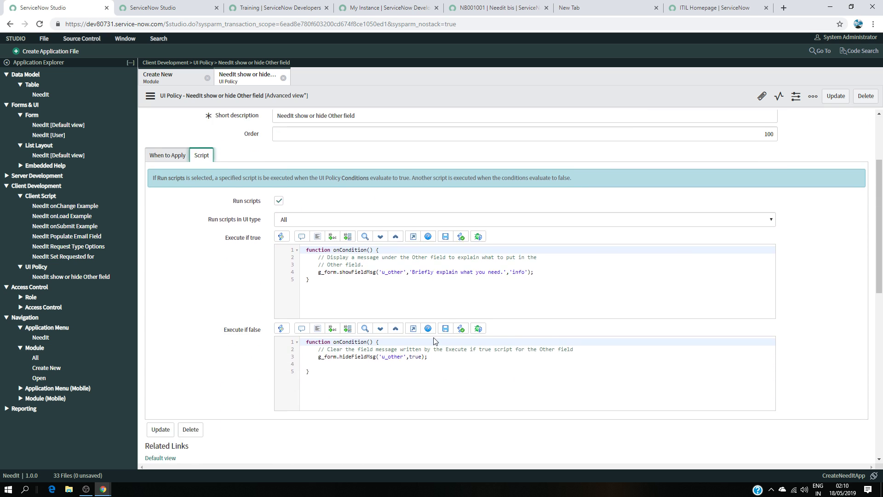
left_click(167, 130)
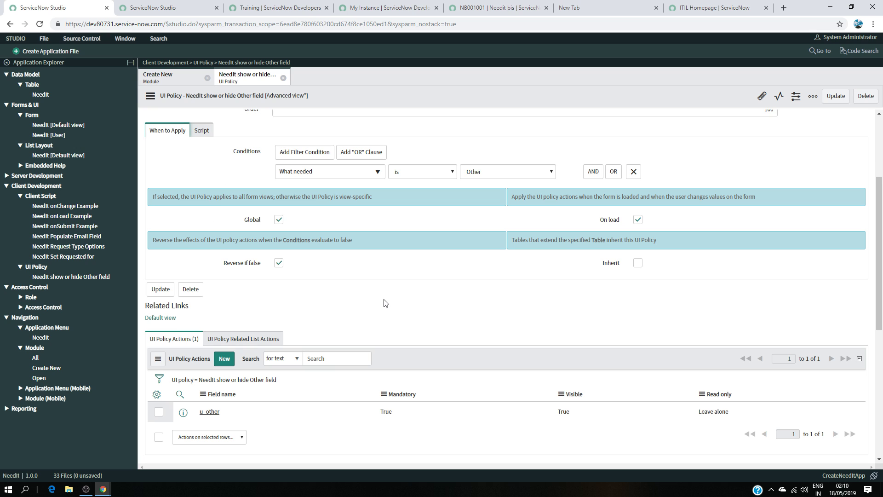
scroll(382, 304, "down", 3)
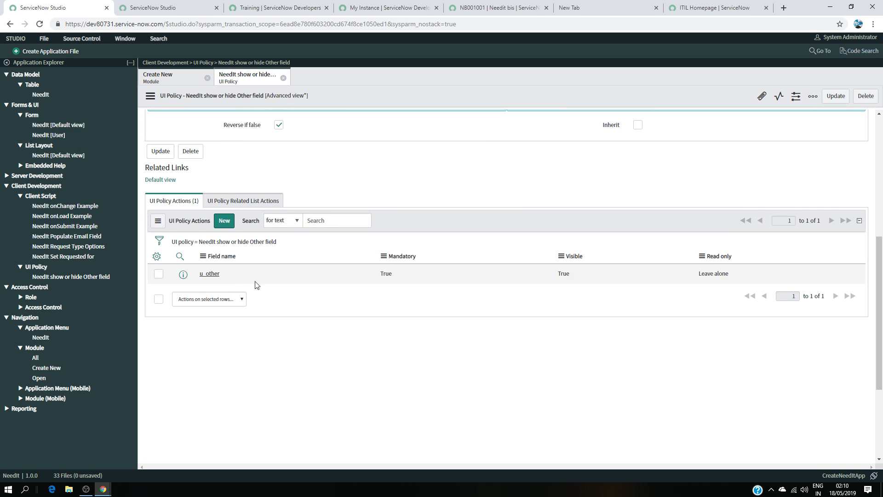
scroll(354, 202, "up", 5)
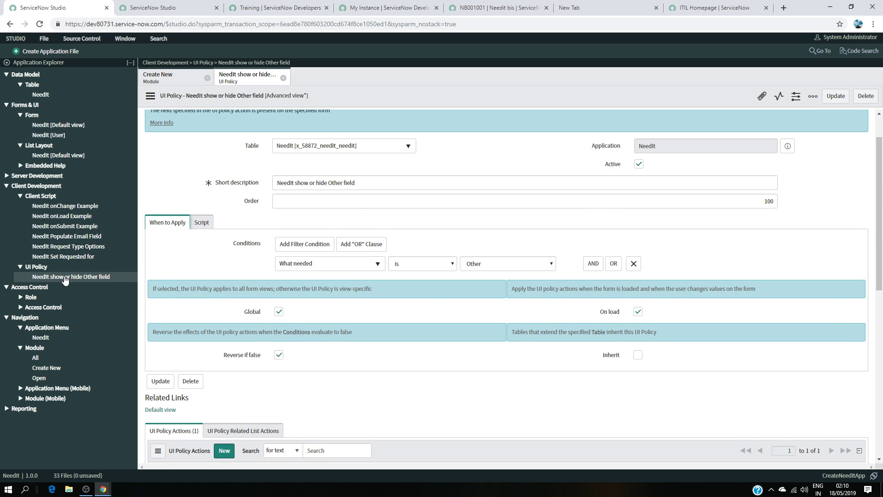
left_click(7, 176)
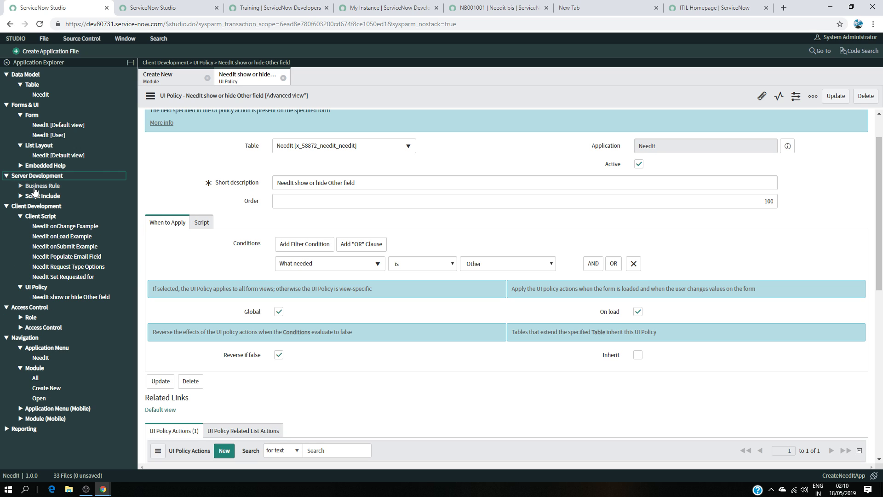
left_click(34, 176)
left_click(34, 186)
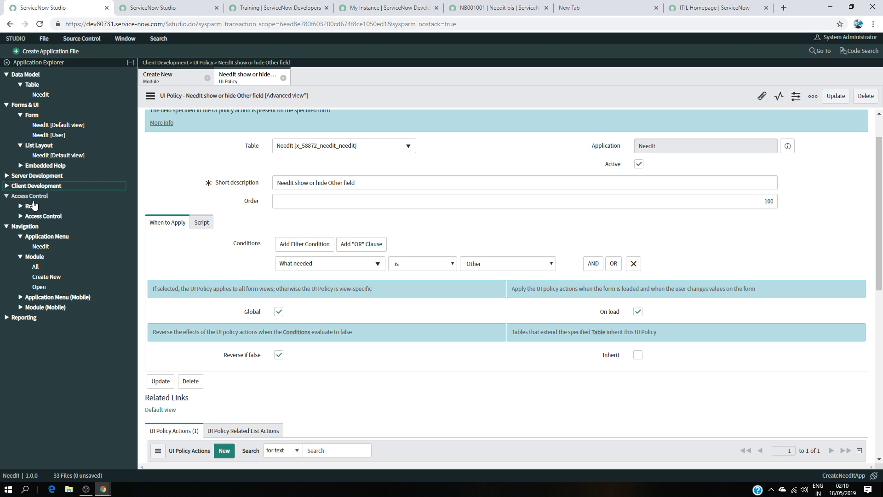
- Close the Create New module in the Needit bis Studio and start a new Module application file
left_click(135, 8)
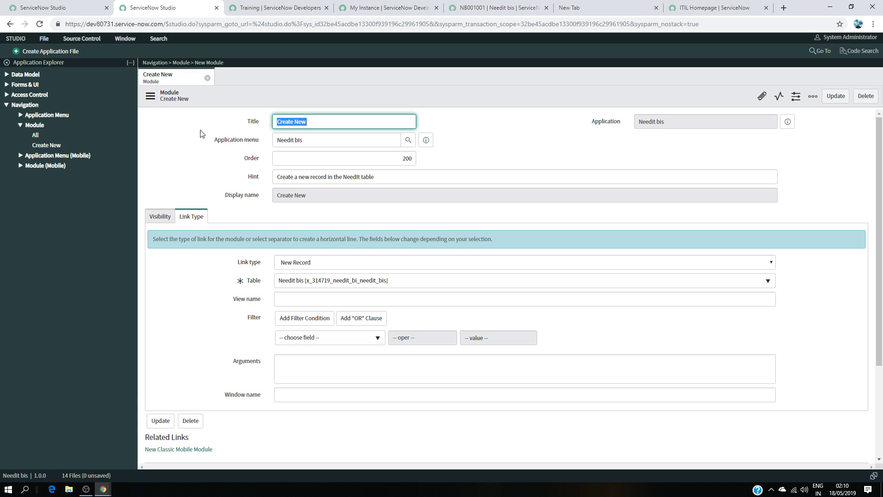
left_click(208, 78)
left_click(50, 54)
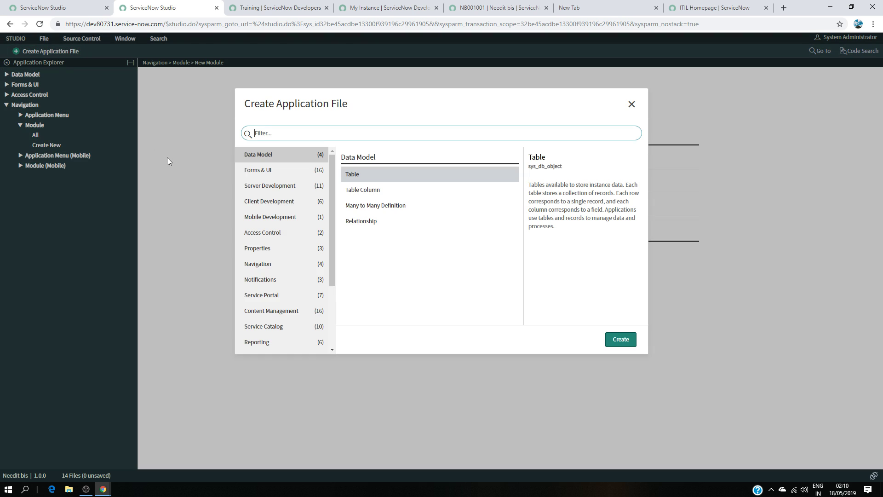
left_click(269, 134)
type("module")
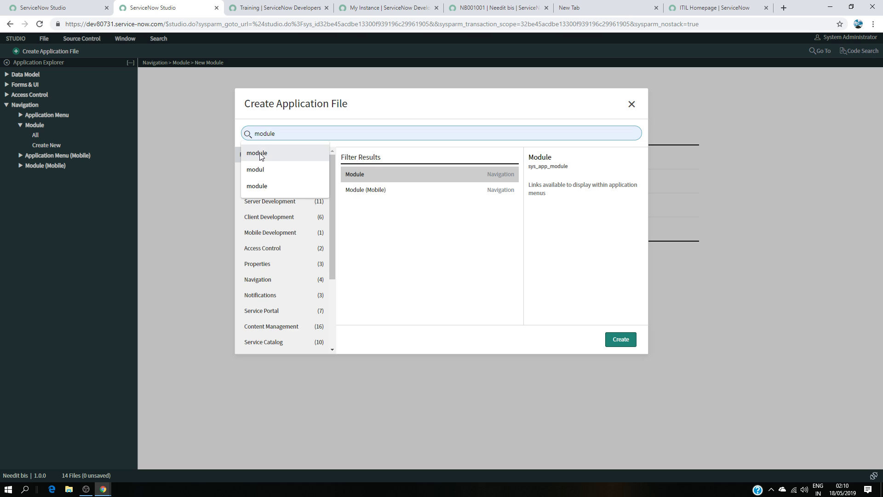
left_click(256, 153)
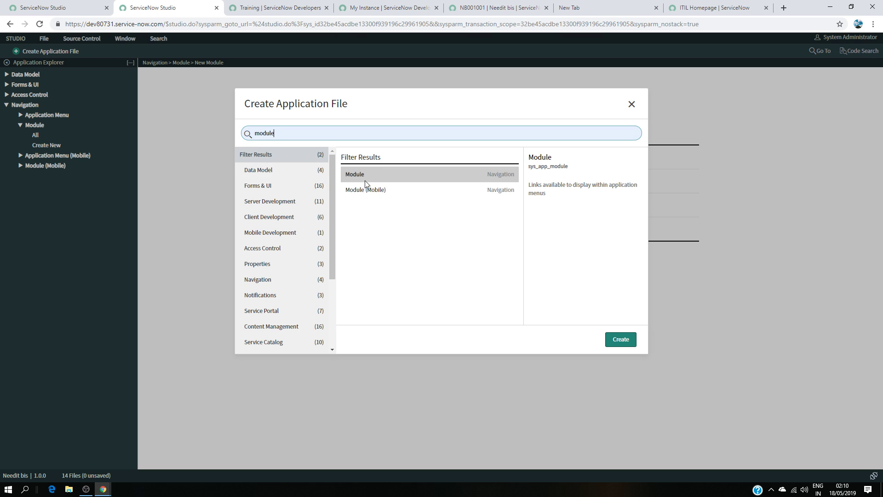
left_click(621, 340)
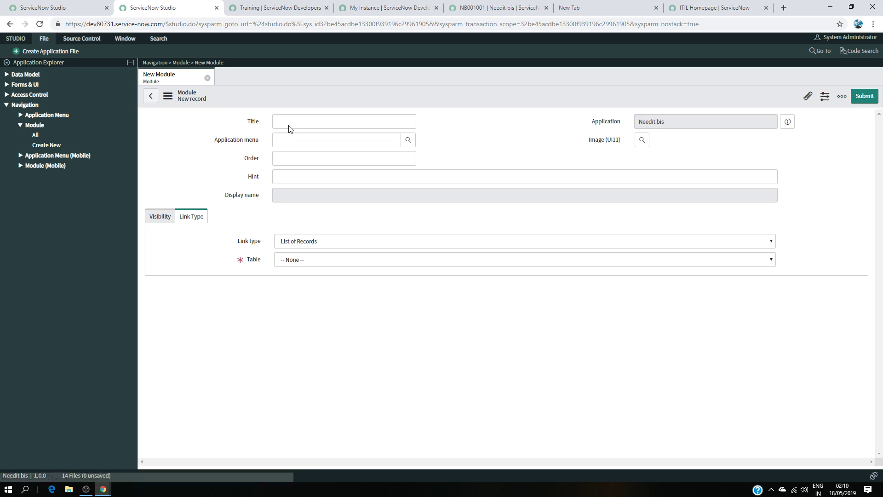
left_click(289, 122)
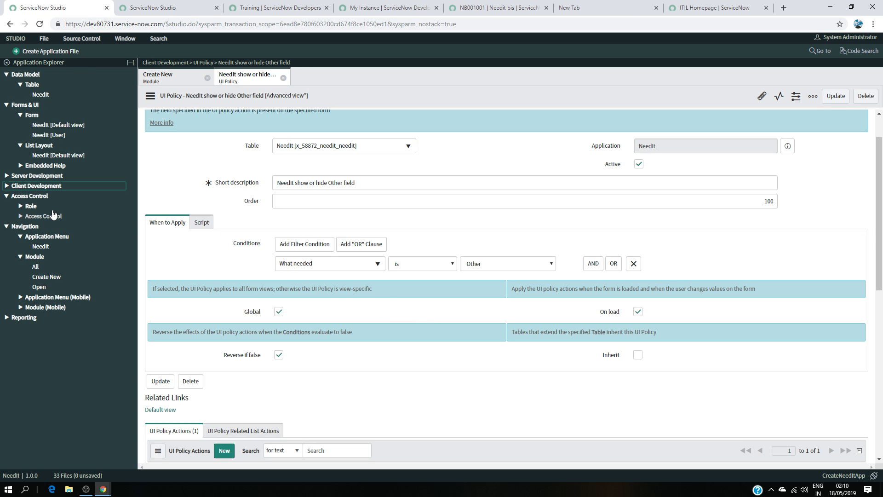
- Open the reference NeedIt application's Open module and close the other open files
left_click(34, 287)
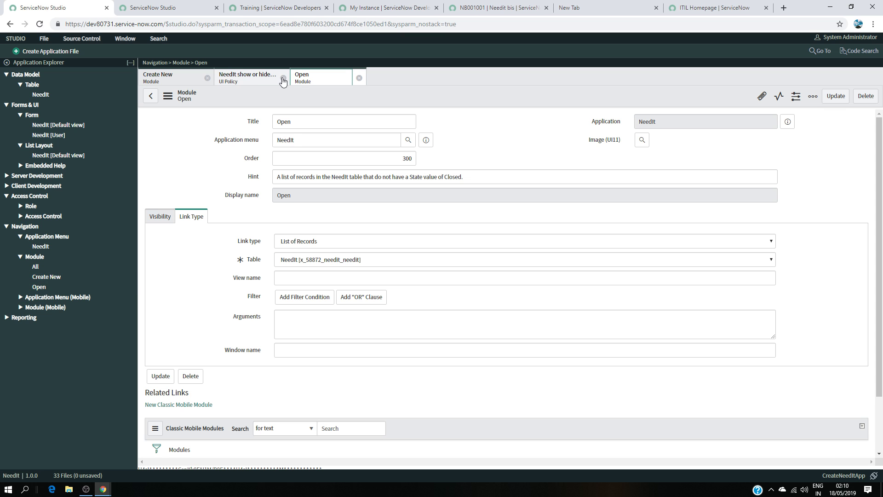
left_click(208, 78)
left_click(207, 78)
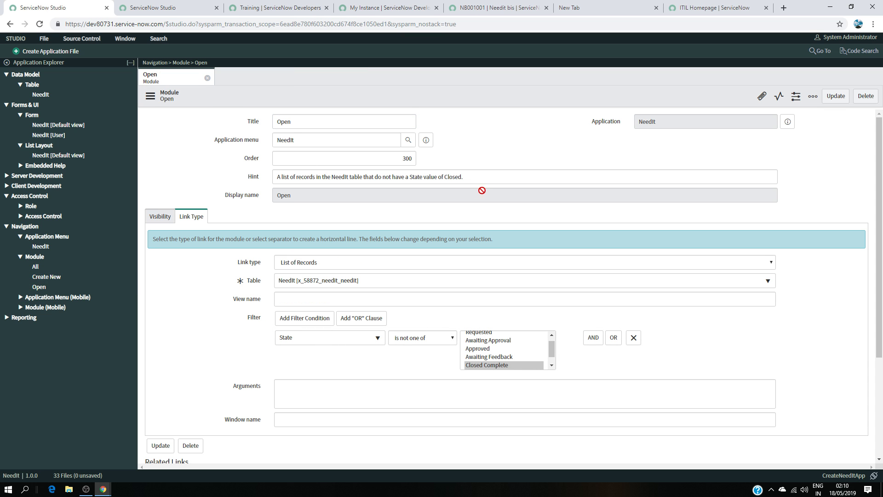
- Copy the hint "A list of records in the NeedIt table that do not have a State value of Closed." into the new Needit bis module
left_click_drag(477, 178, 180, 178)
key("ctrl+c")
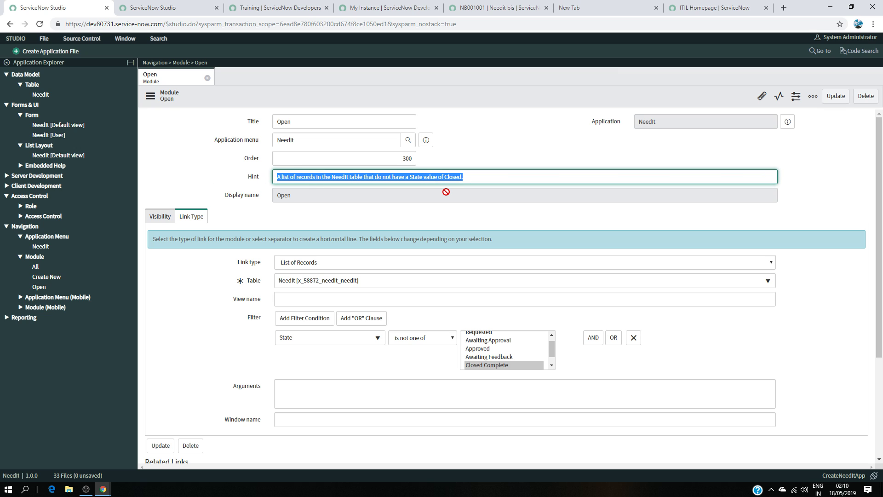
left_click(177, 7)
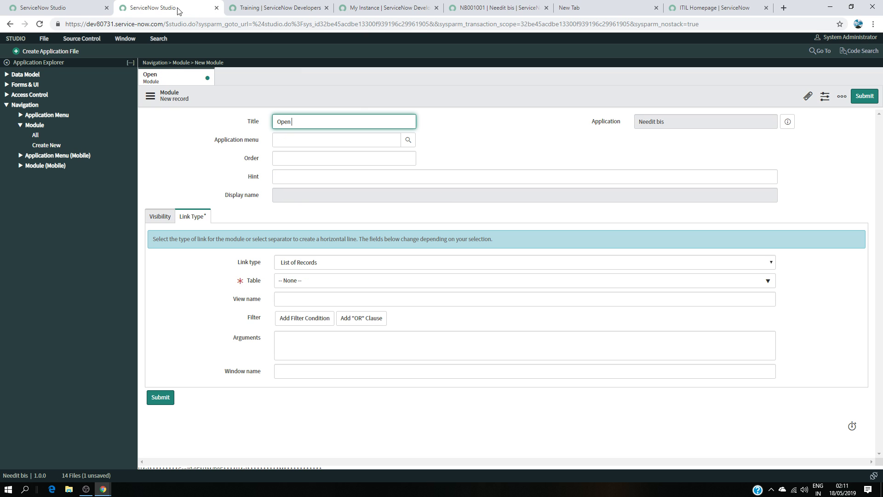
left_click(306, 175)
key("ctrl+v")
- Set the new Open module's order to 300 and its application menu to Needit bis
left_click(299, 158)
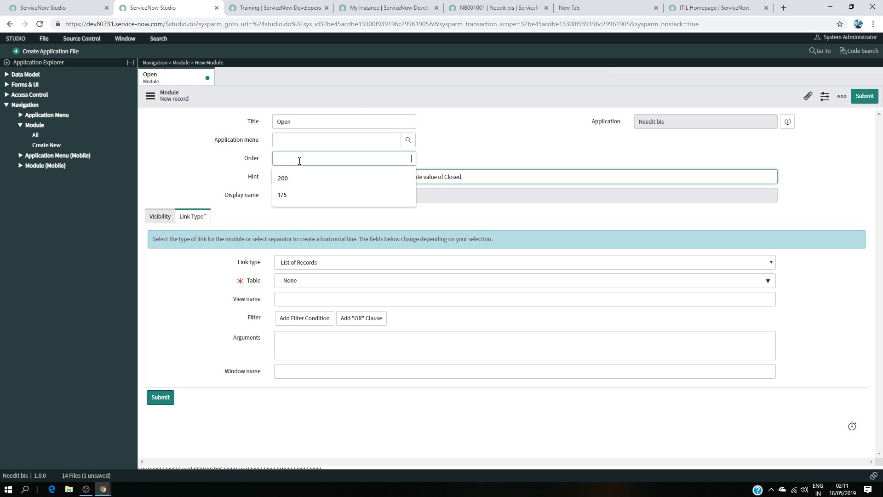
type("300")
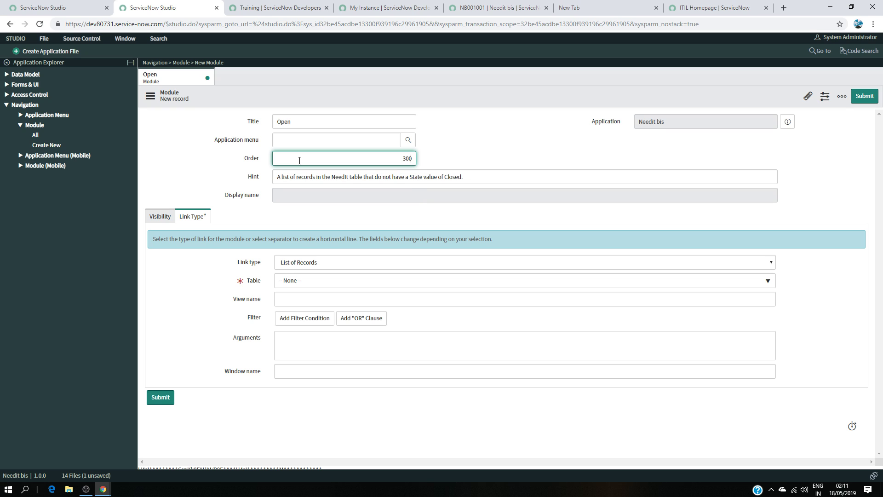
left_click(357, 140)
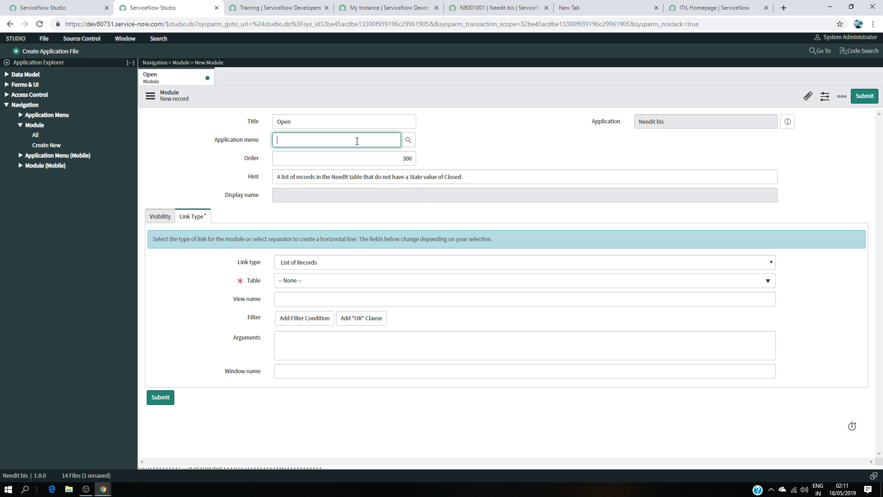
type("ne")
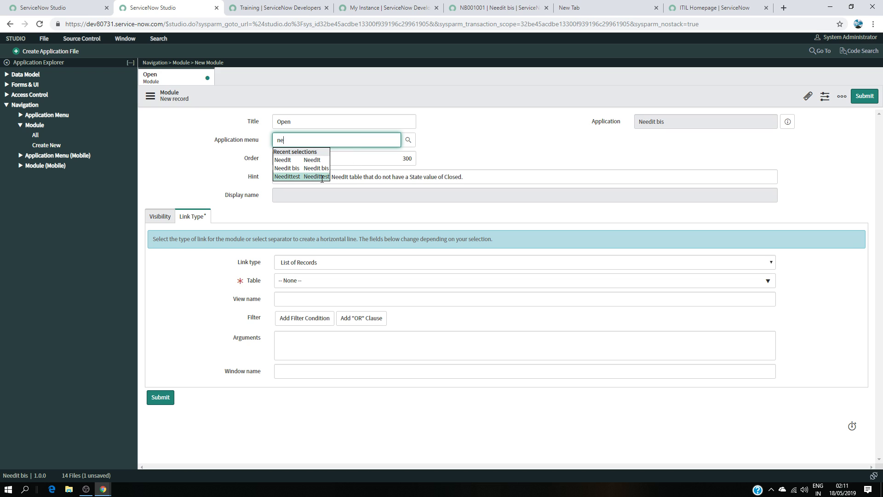
left_click(287, 168)
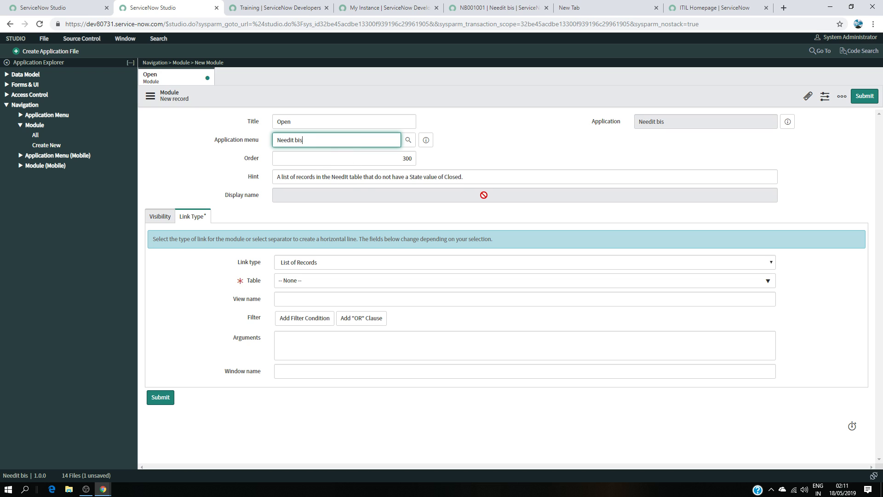
- Keep the link type as List of Records and set the module's table to Needit bis [x_314719_needit_bi_needit_bis]
left_click(321, 263)
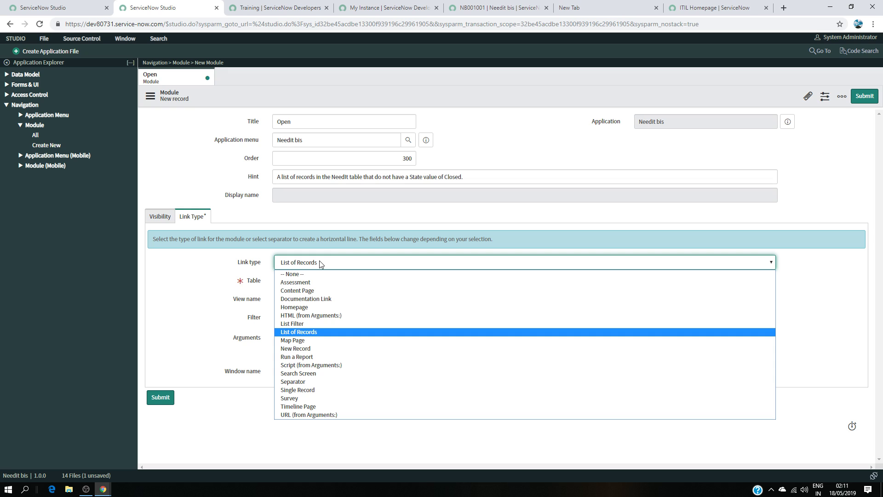
left_click(391, 218)
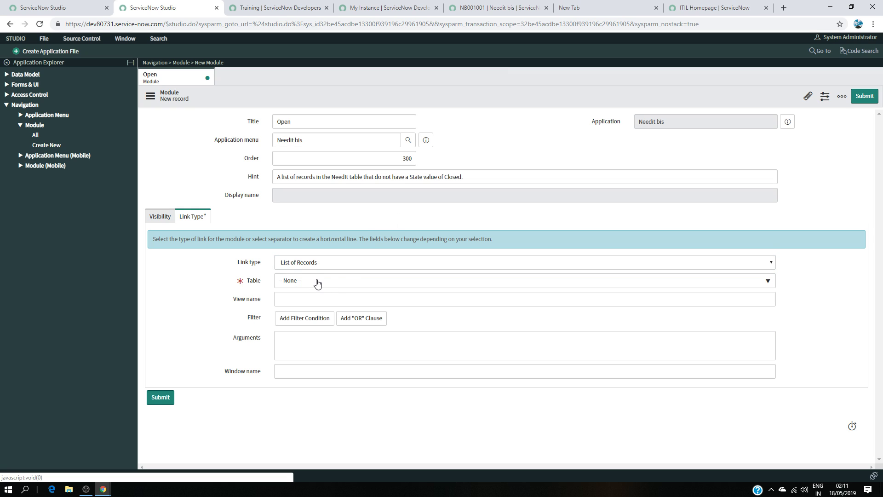
left_click(359, 281)
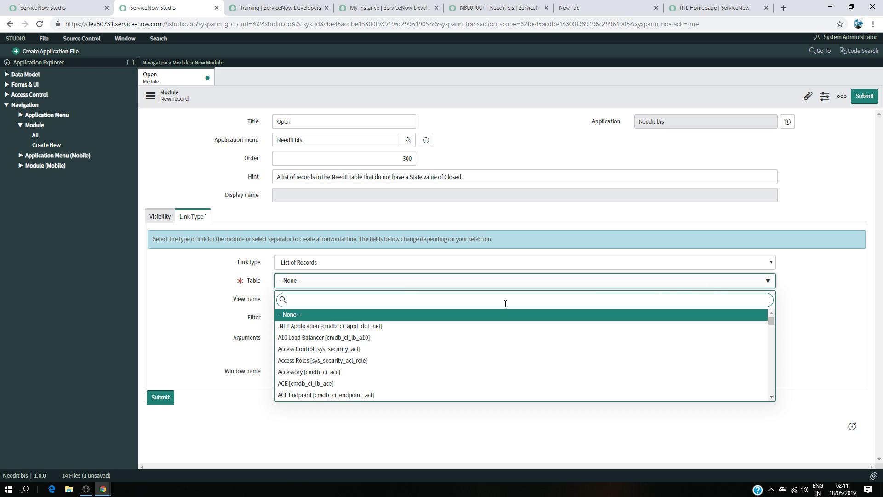
type("need")
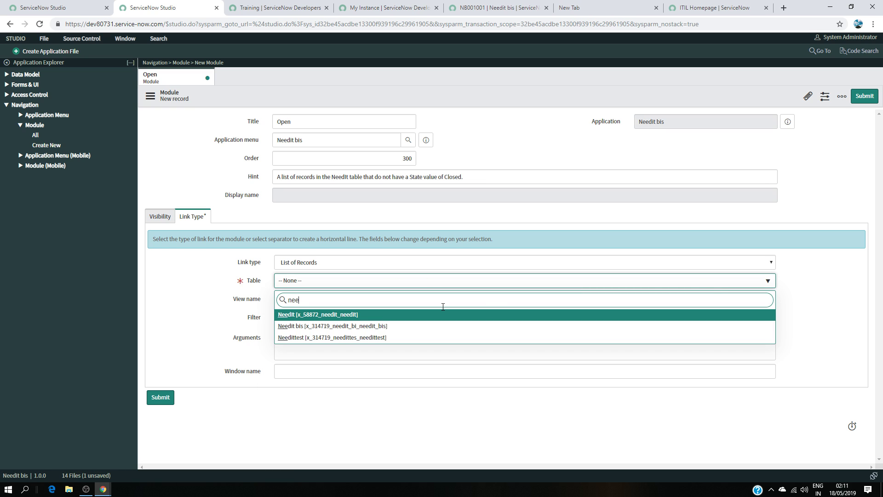
left_click(357, 326)
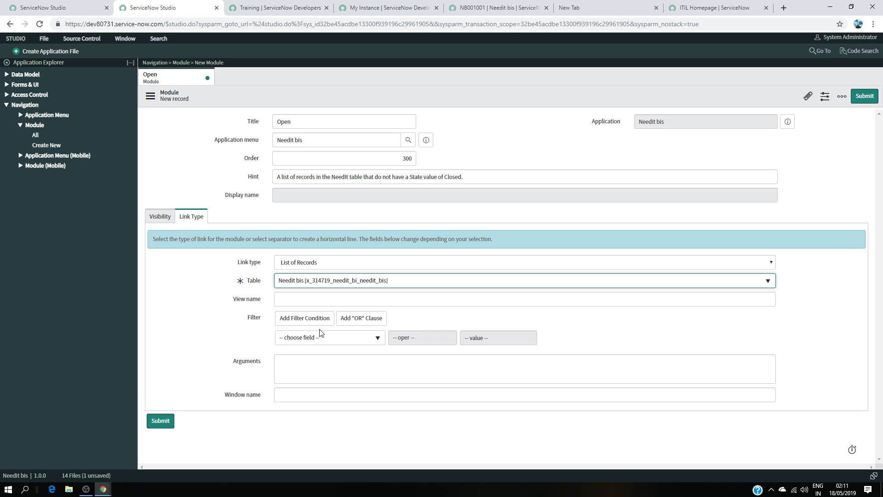
left_click(348, 341)
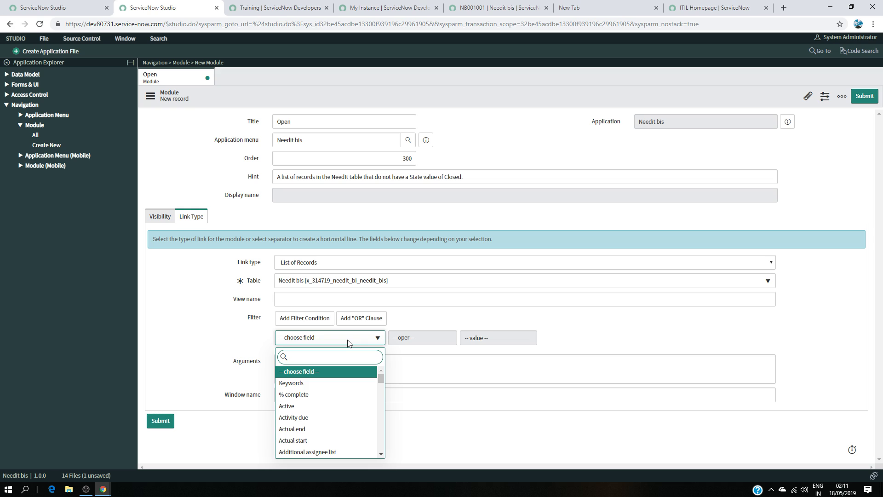
type("re")
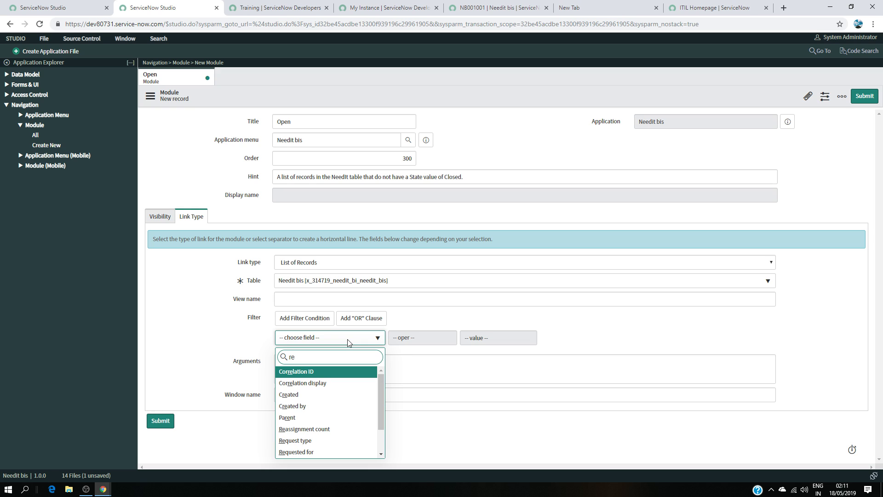
left_click(249, 324)
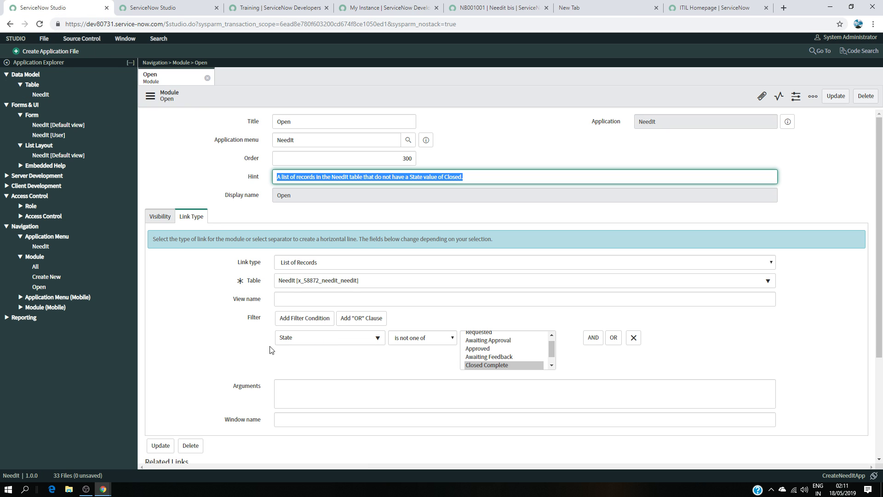
left_click(179, 7)
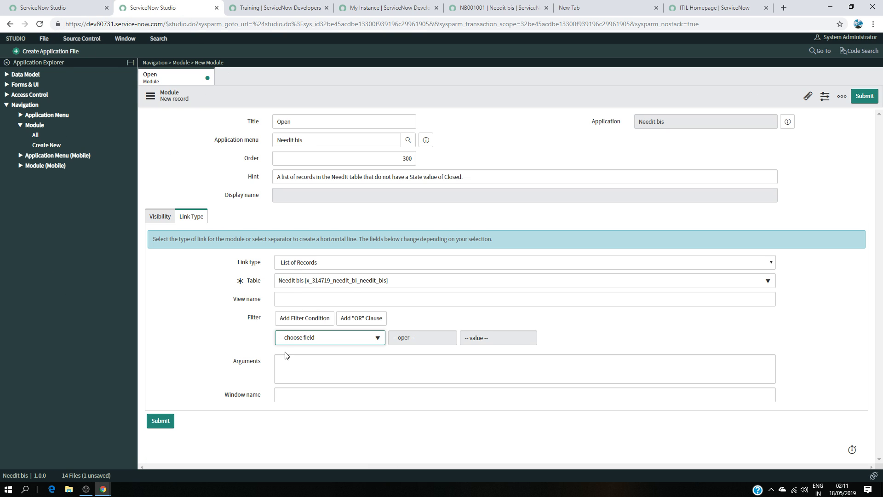
- Set the Open module's filter condition to the State field with the operator "is not one of"
left_click(330, 339)
type("stat")
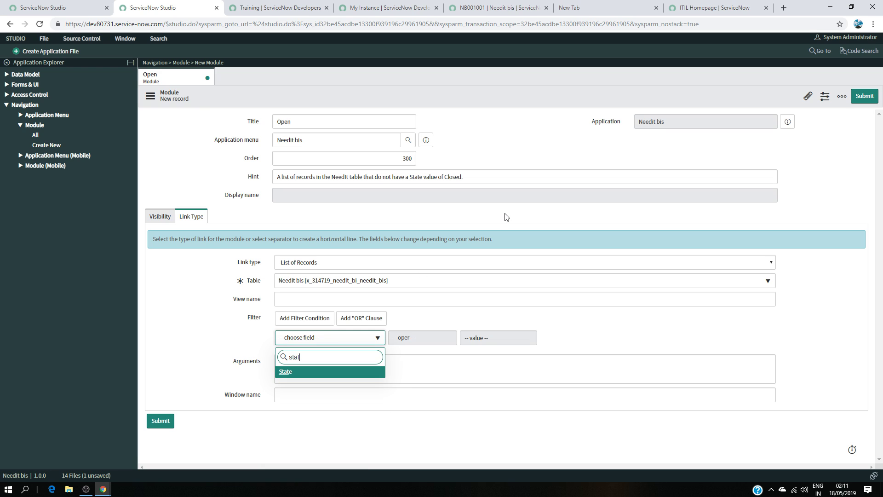
left_click(336, 372)
left_click(428, 342)
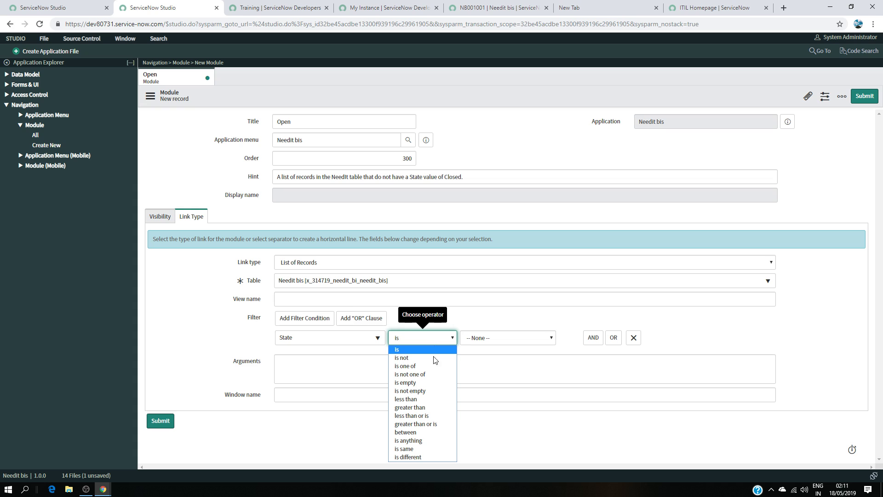
left_click(436, 376)
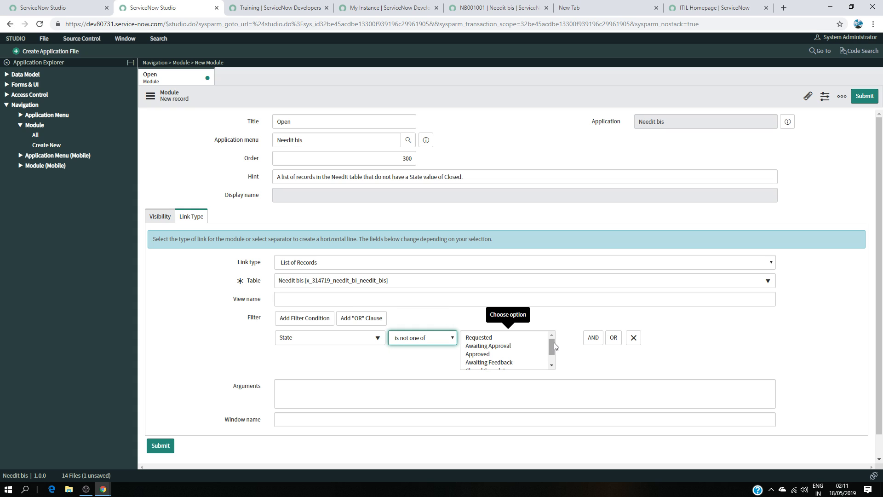
left_click_drag(554, 342, 554, 352)
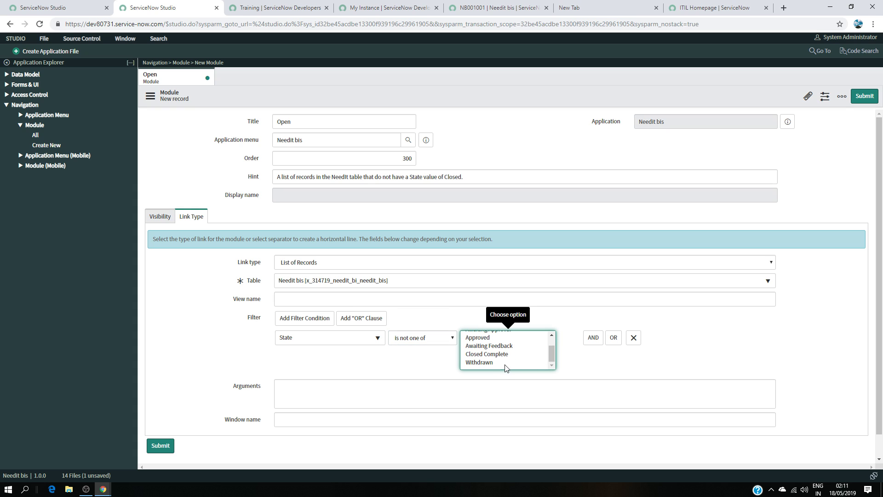
- Exclude the states Awaiting Feedback, Closed Complete and Withdrawn in the Open module's filter and submit the module
mouse_move(549, 355)
left_mouse_down()
mouse_move(550, 348)
mouse_move(548, 355)
left_mouse_up()
left_click_drag(484, 363, 489, 346)
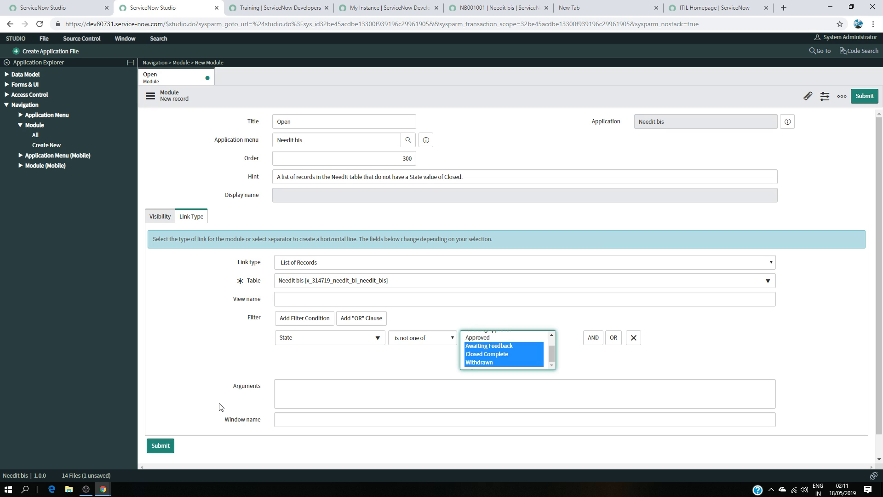
scroll(518, 221, "down", 1)
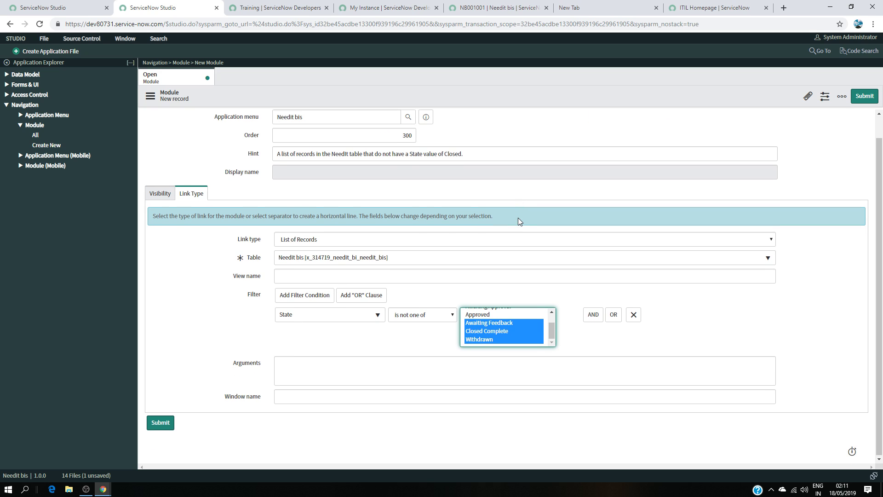
left_click(166, 421)
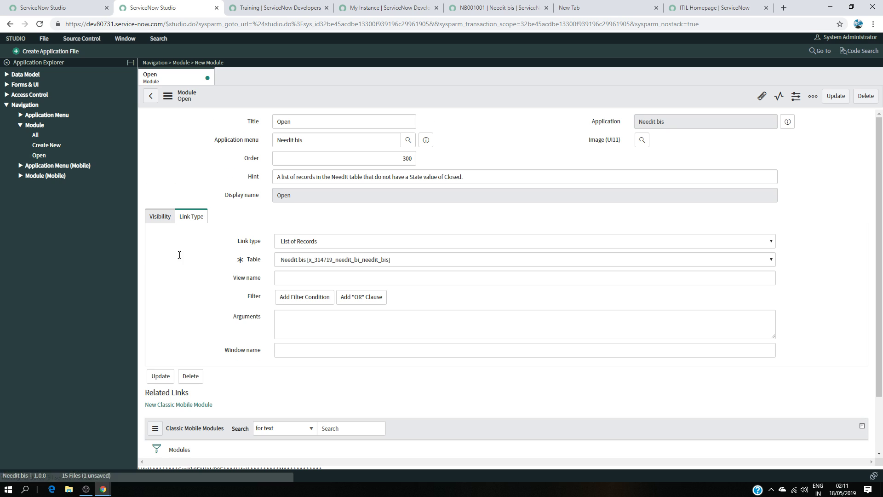
- Assign the role x_314719_needit_bi.needit_bis_user to the Open module's visibility and update the record
left_click(161, 216)
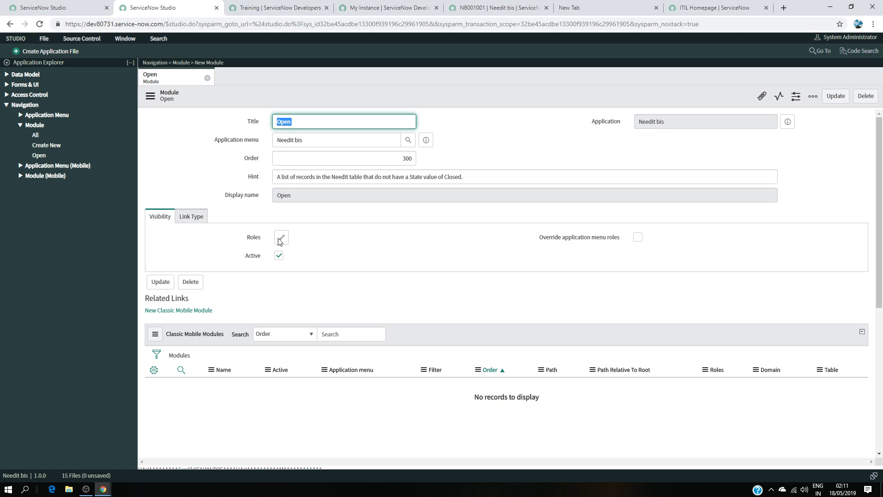
left_click(279, 238)
left_click(281, 237)
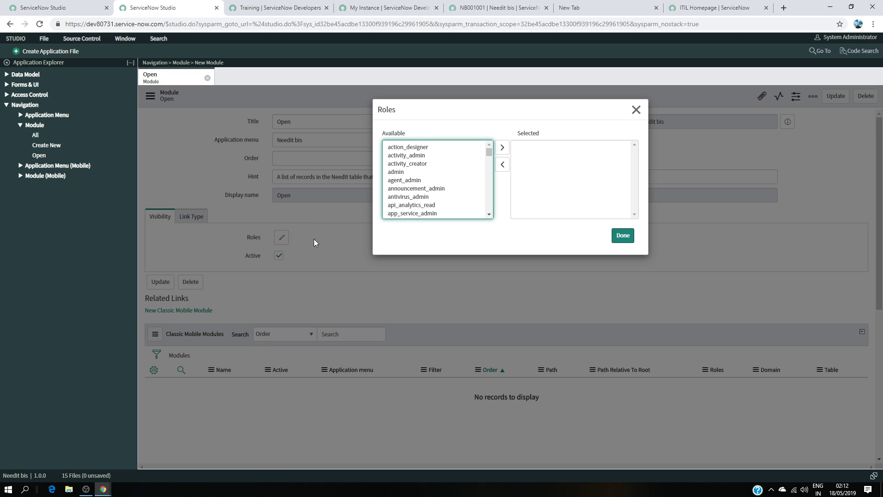
left_click_drag(488, 152, 474, 230)
left_click_drag(489, 159, 489, 212)
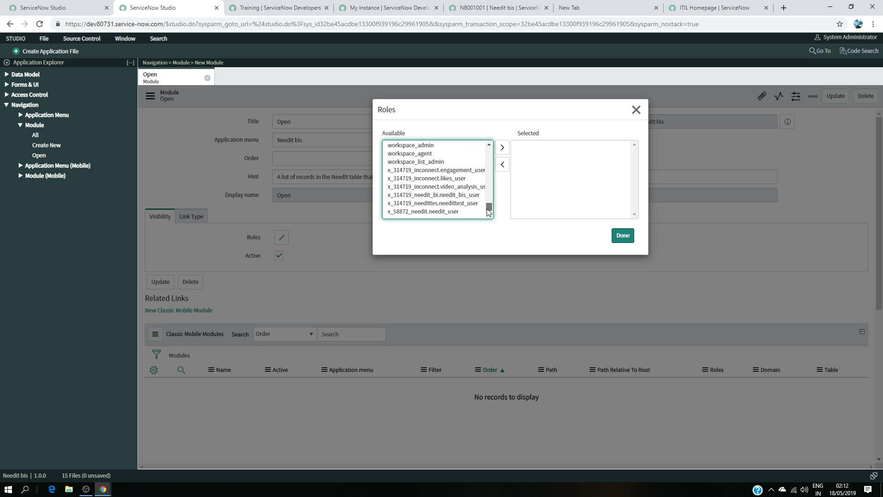
left_click(471, 196)
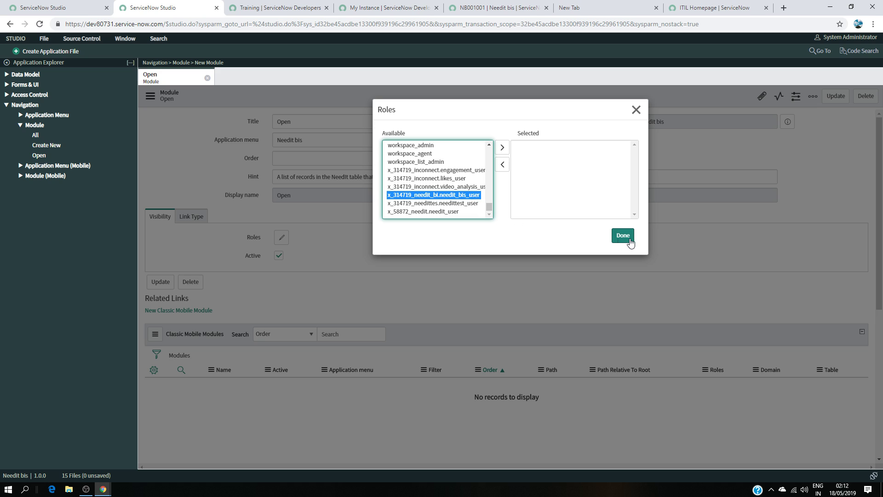
left_click(502, 147)
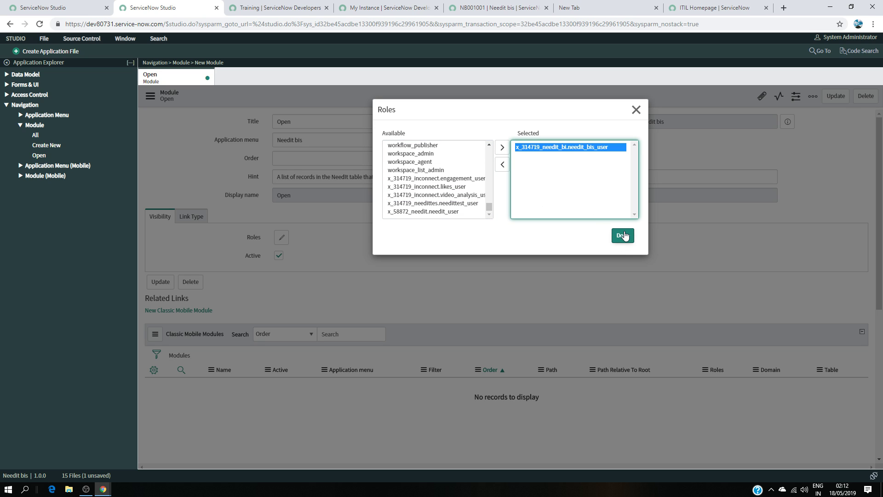
left_click(623, 235)
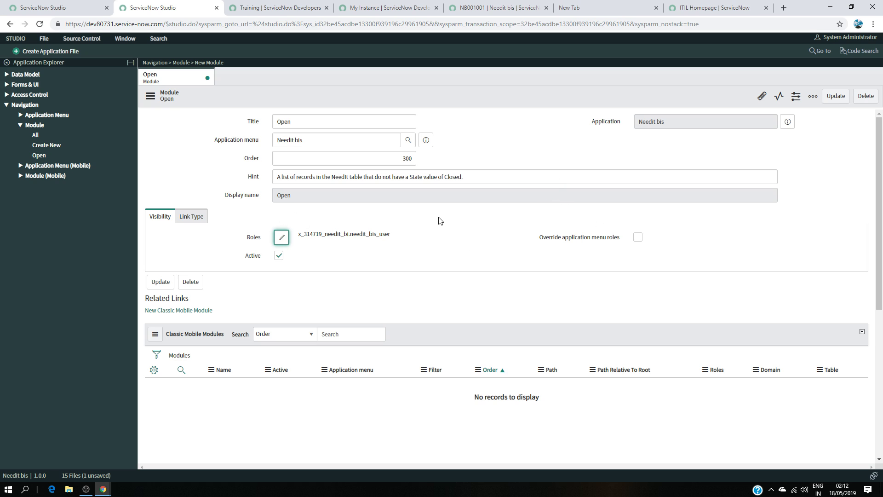
left_click(831, 97)
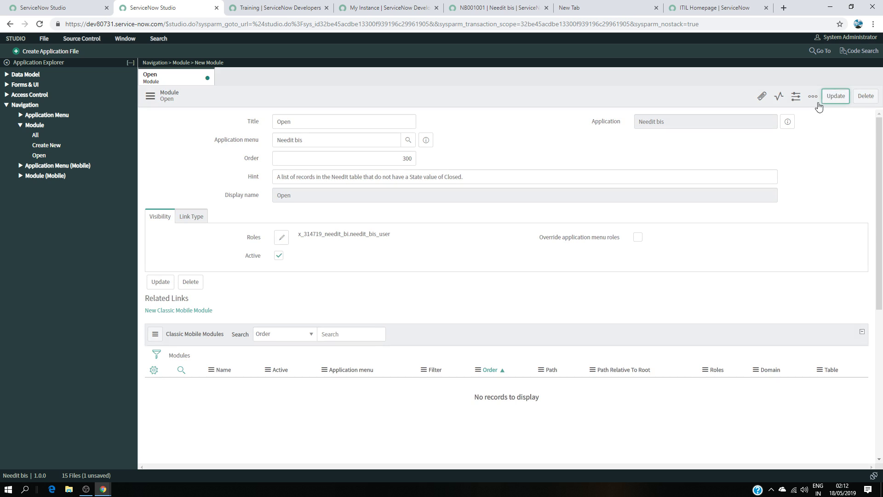
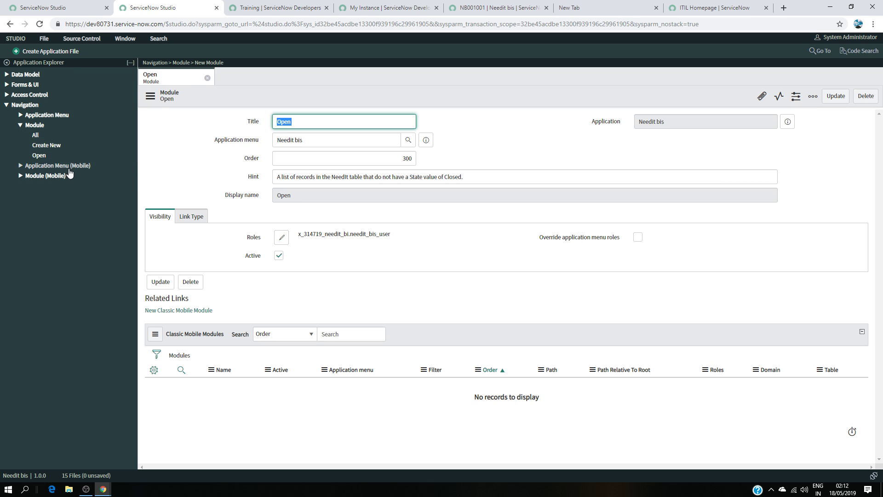
- Switch to the Needit bis record page in the ServiceNow instance, filter the navigator by "need" and reload the page
left_click(495, 8)
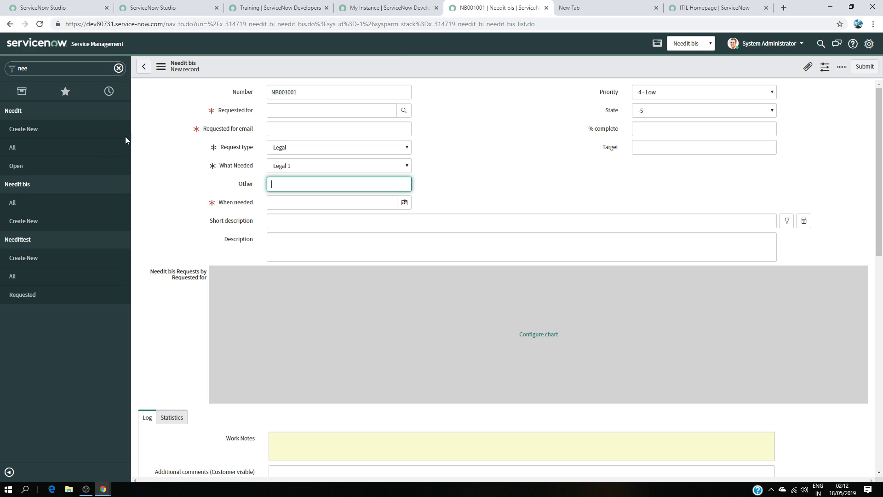
left_click(46, 71)
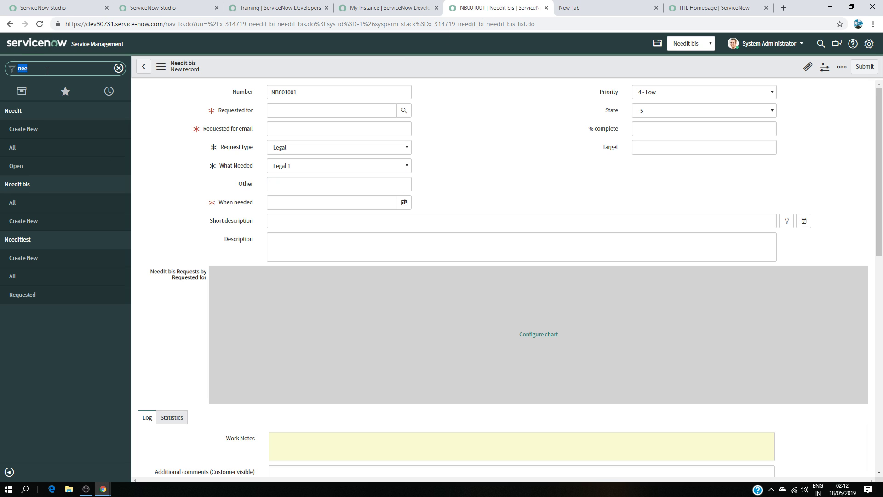
type("neeed")
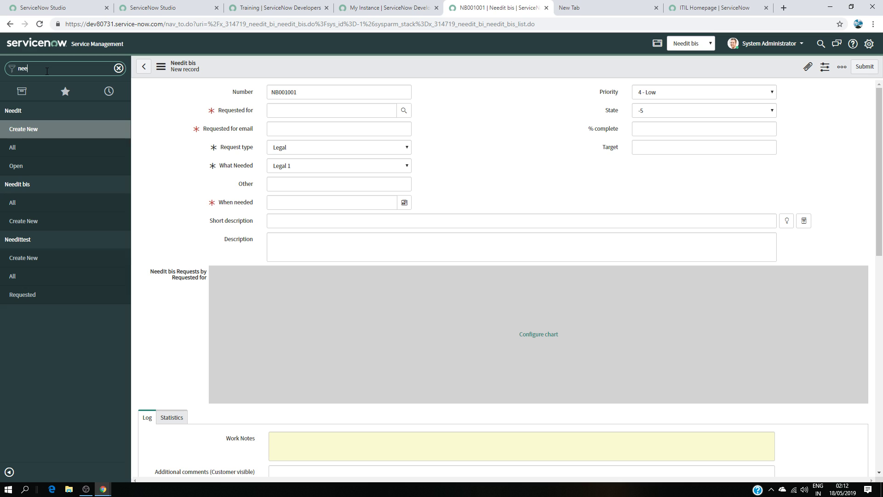
type("d")
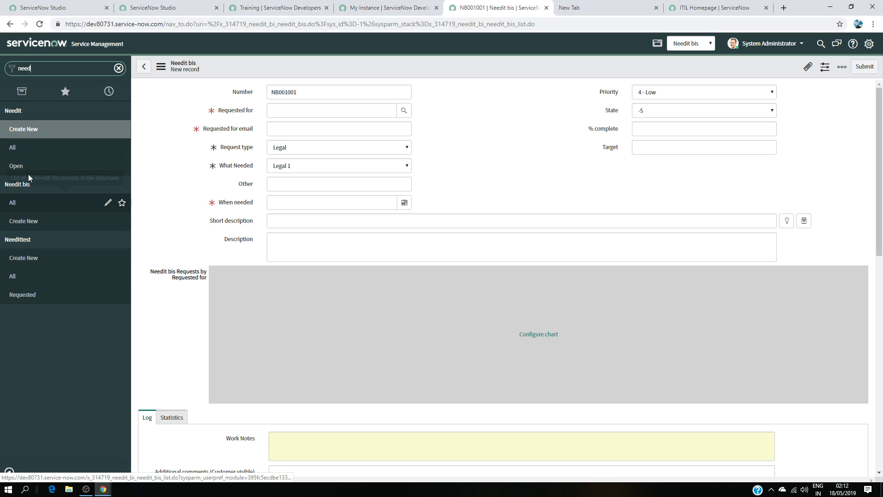
key("F5")
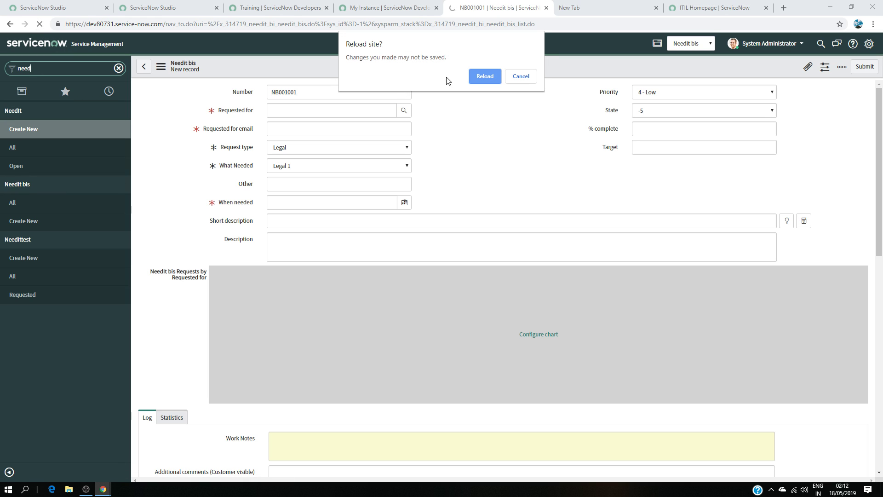
left_click(486, 76)
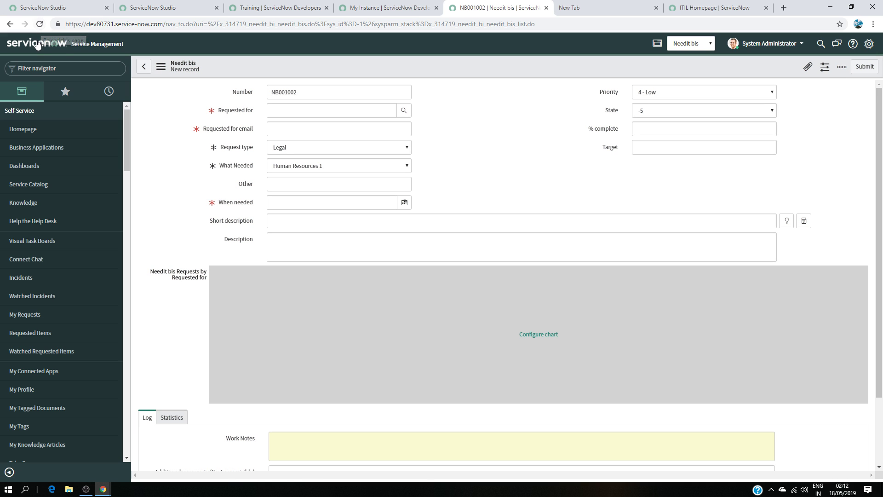
- Filter the navigator by "need" and open the record list of the Open module under Needit bis
left_click(30, 69)
type("need")
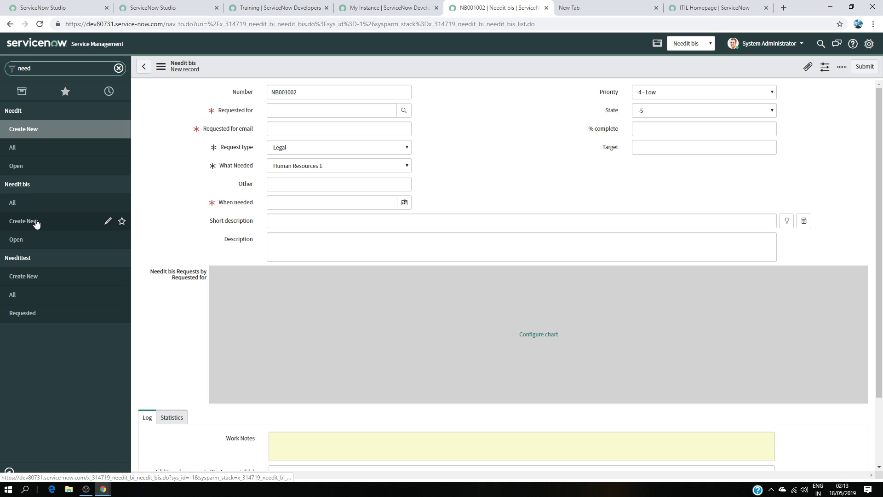
left_click(37, 241)
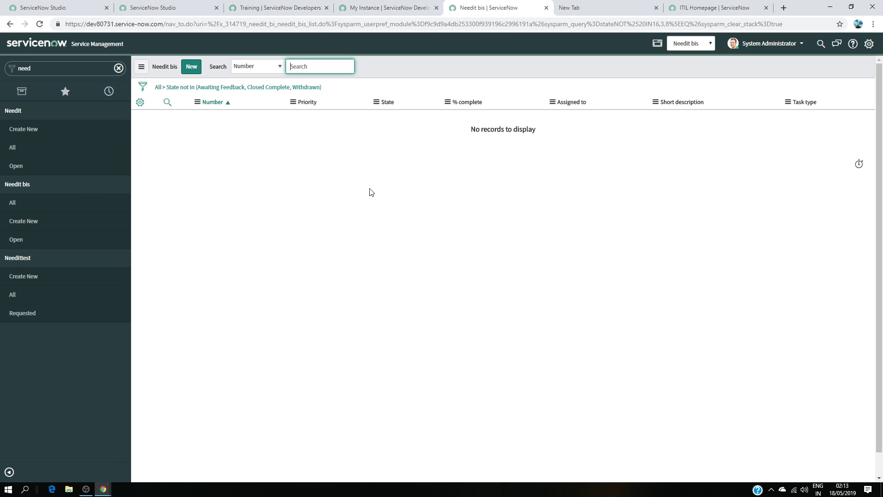
left_click(39, 225)
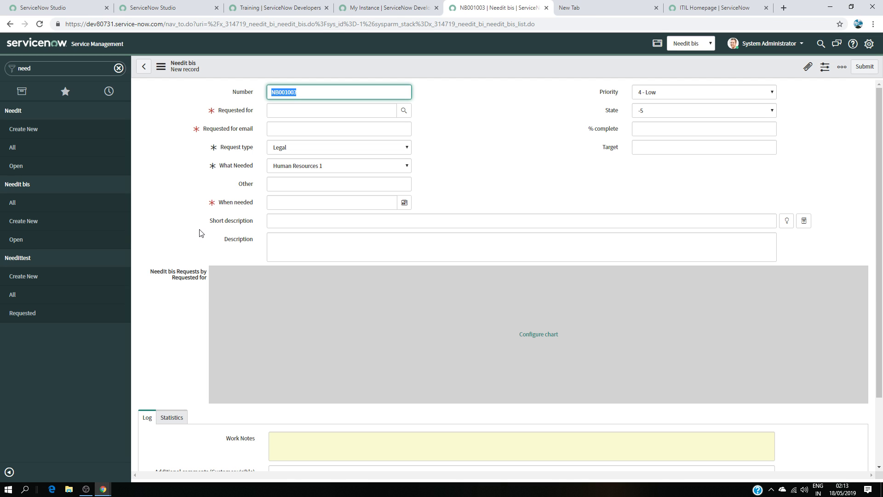
left_click(343, 113)
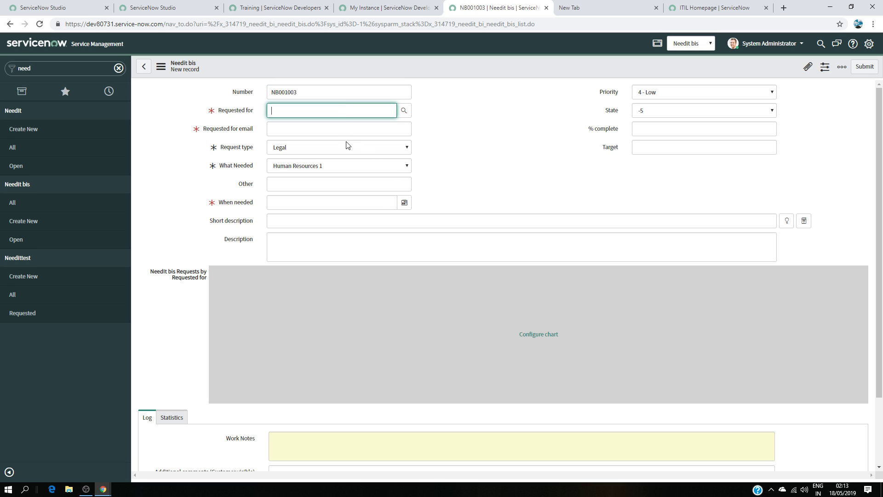
left_click(291, 129)
type("fgdf")
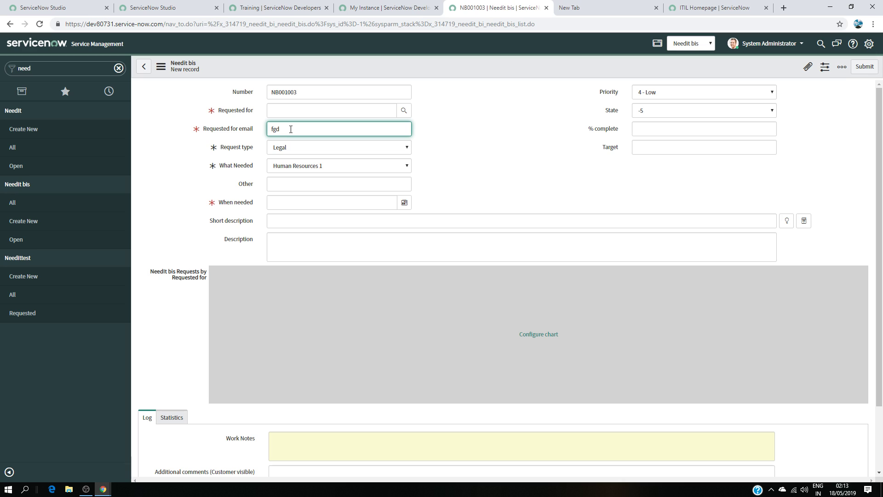
left_click(291, 112)
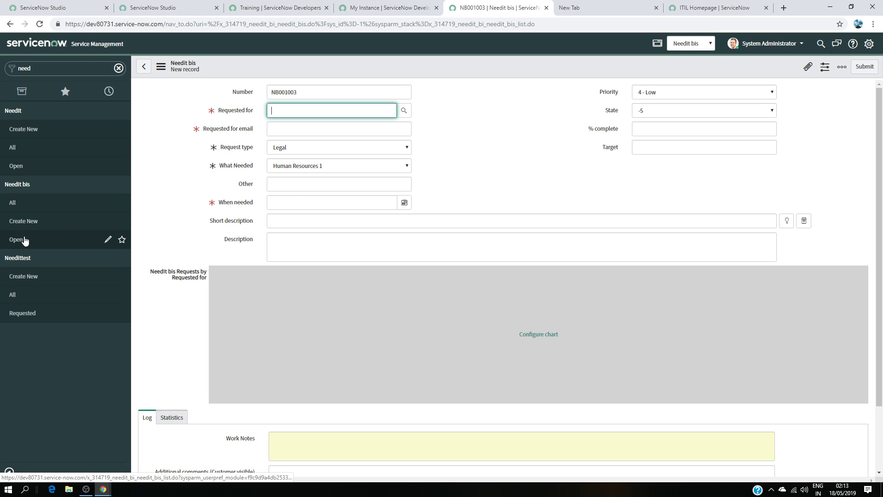
- Switch to the NeedIt application's Studio, close its Open module and collapse the whole application file tree
left_click(64, 8)
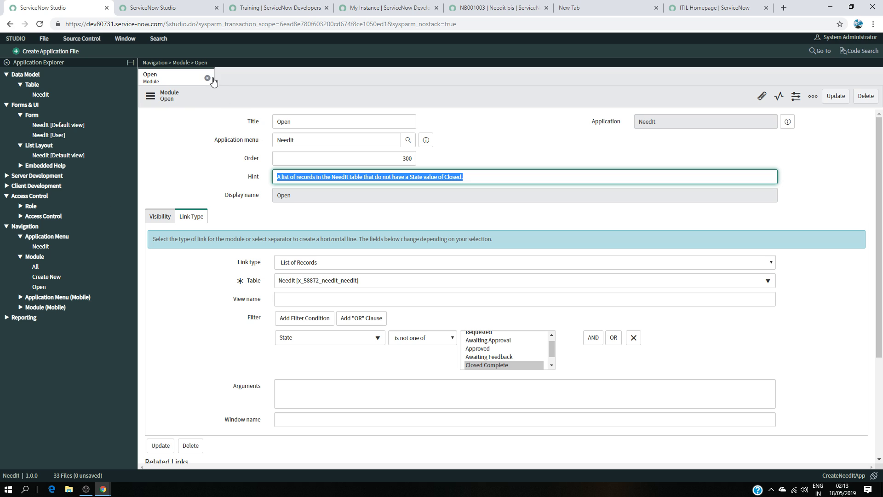
left_click(209, 79)
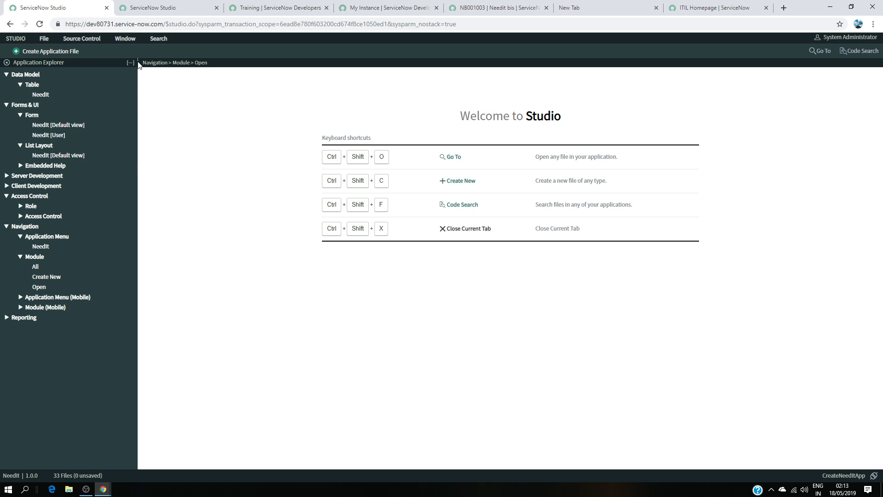
left_click(130, 62)
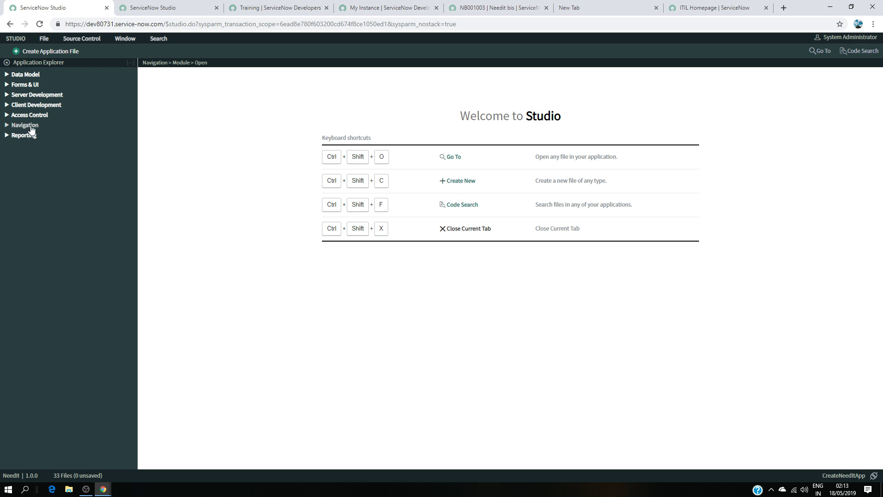
- Return to the Needit bis application's Studio, create a new Report application file and close the Open module
left_click(161, 4)
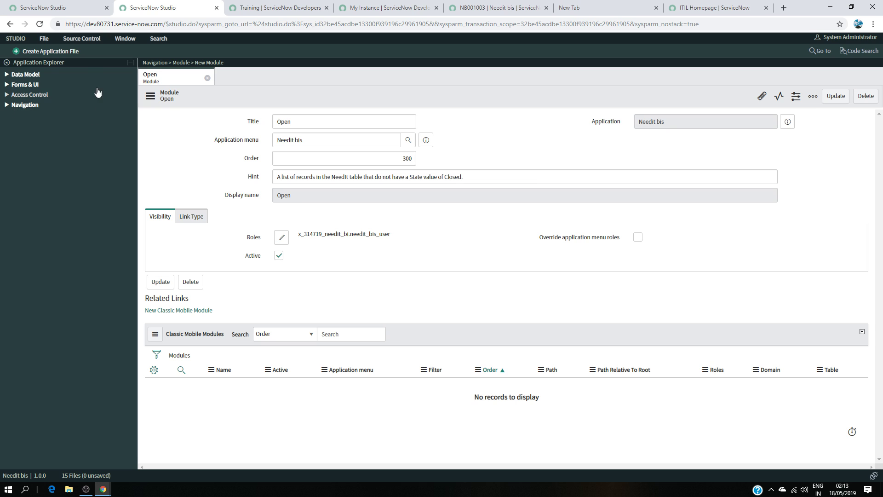
left_click(59, 52)
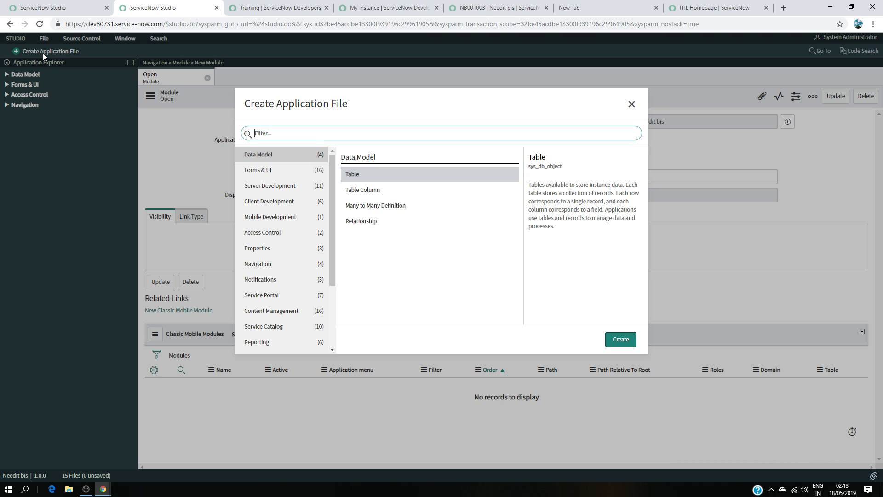
left_click(313, 134)
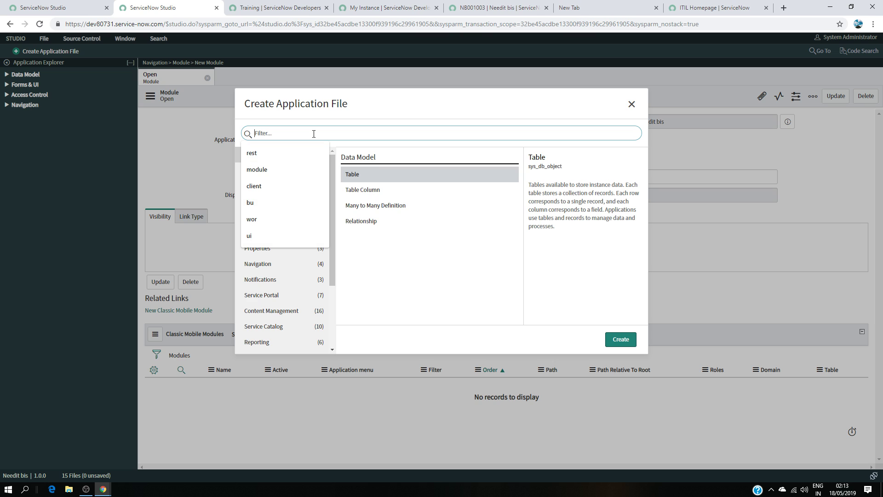
type("repor")
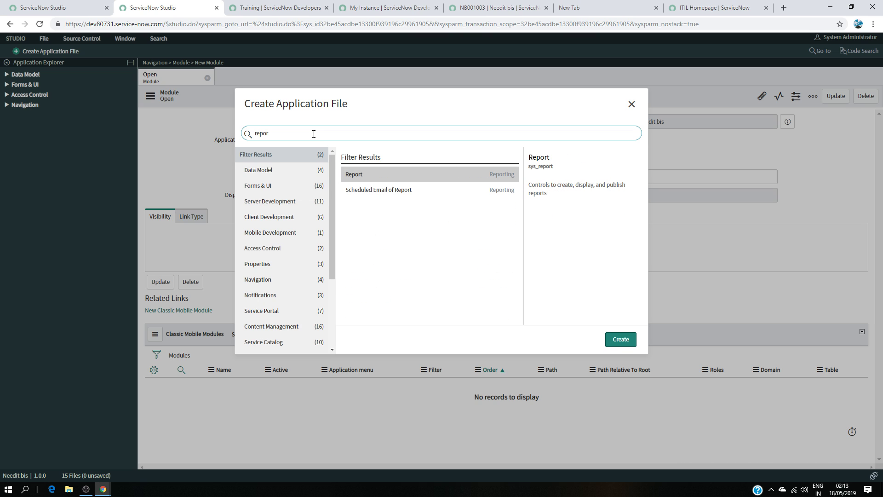
type("t")
left_click(368, 173)
left_click(621, 340)
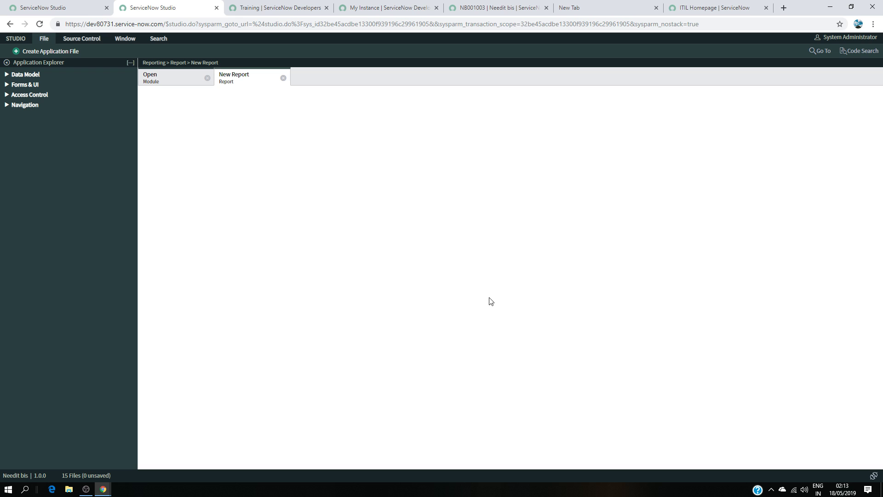
left_click(208, 78)
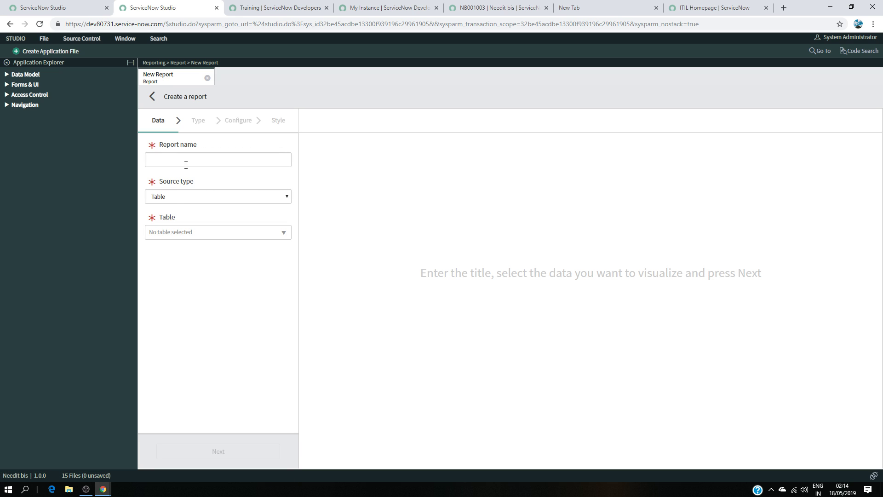
- Name the new report "Active Needti bis Requested for"
left_click(183, 161)
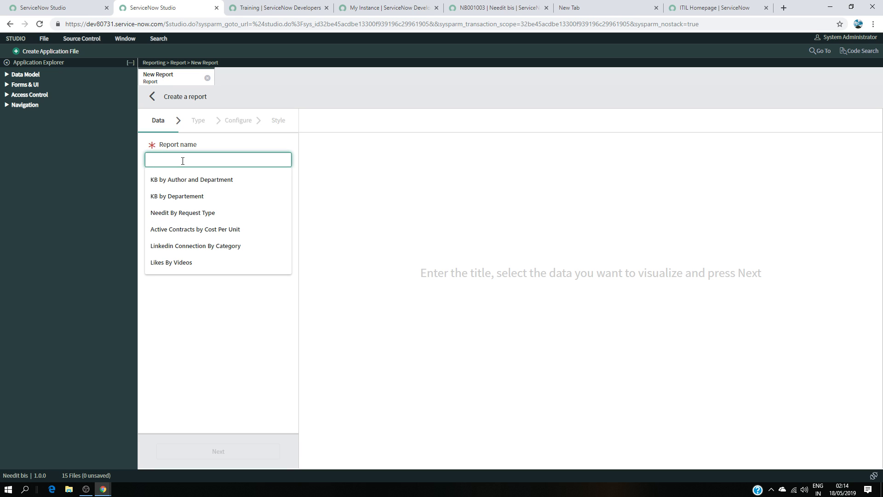
type("A")
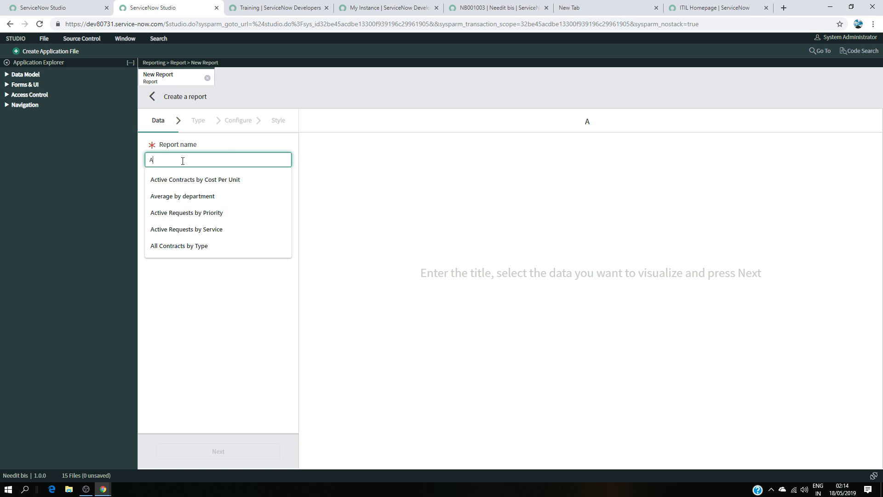
type("ctive Needti")
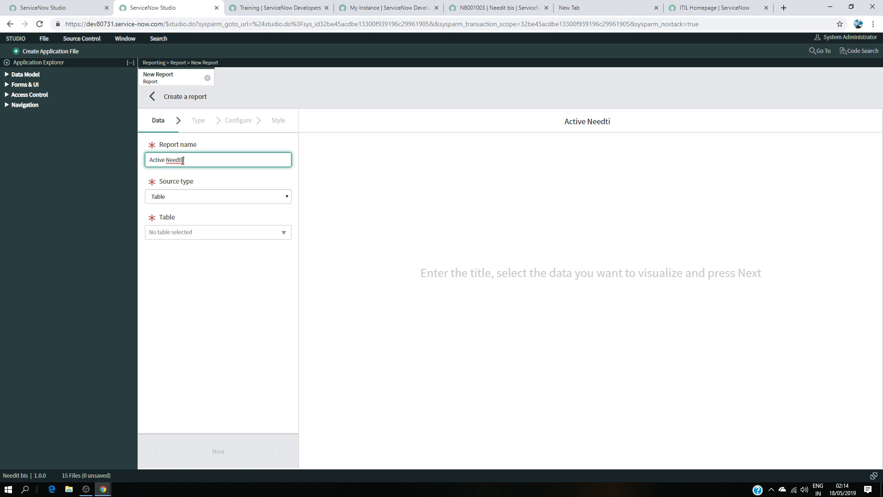
type(" bis Requeste")
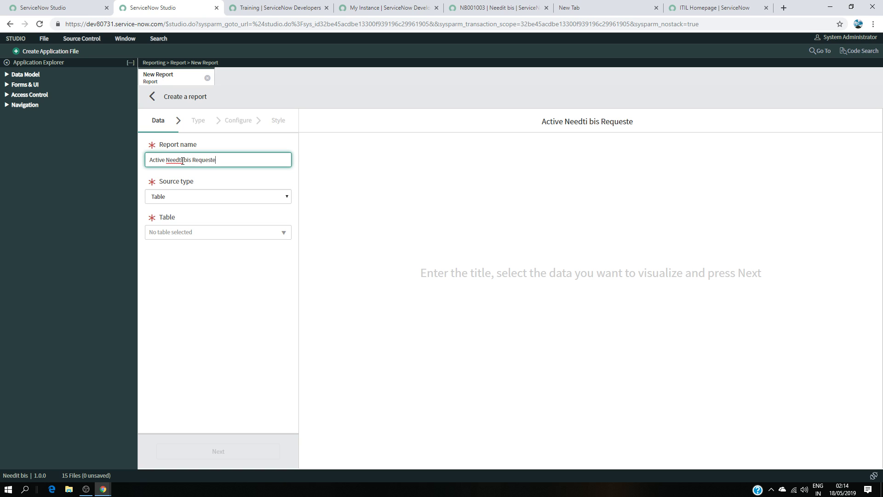
type("d by")
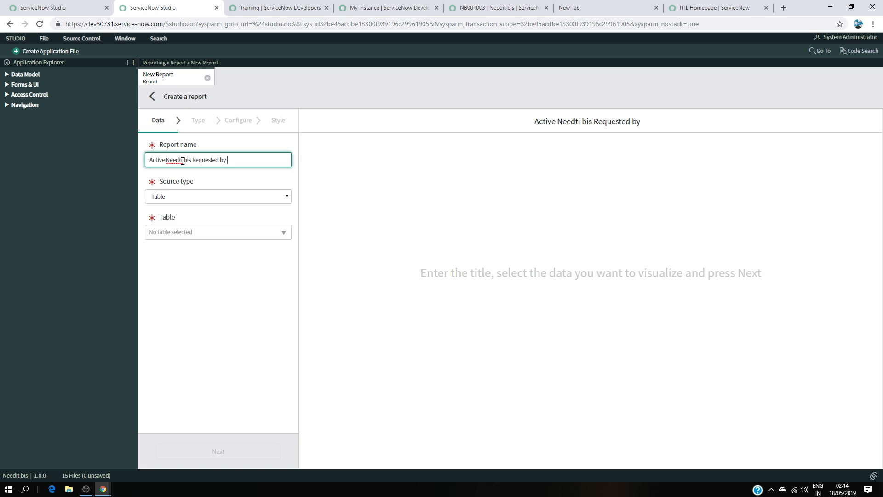
key("BackSpace")
key("BackSpace")
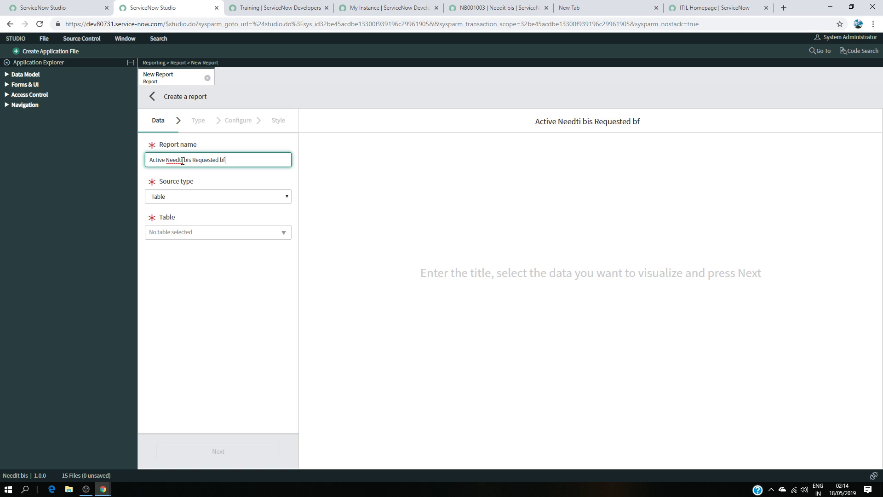
type("for")
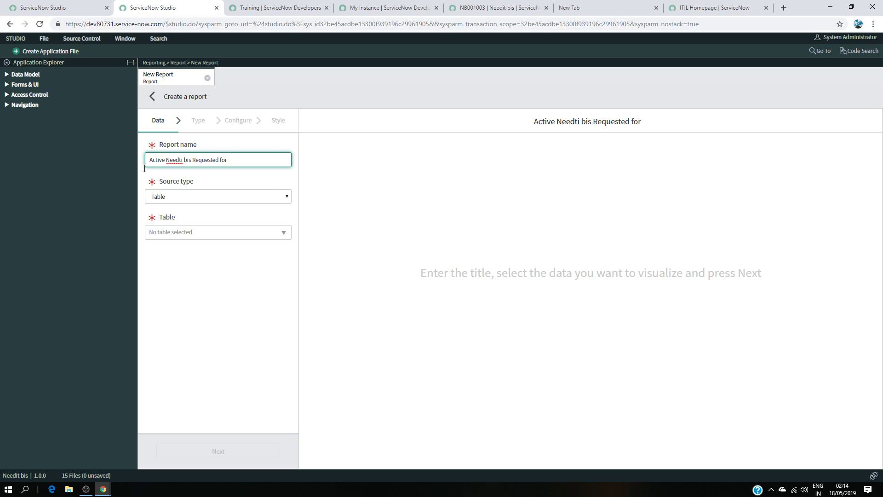
- Switch to the NeedIt application's Studio, expand its Report files to check their names, and return to the Needit bis Studio
left_click(4, 6)
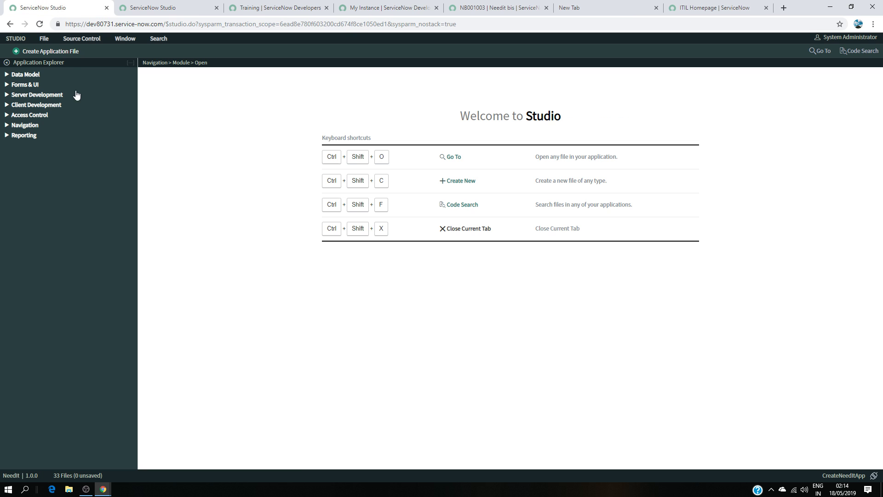
left_click(6, 135)
left_click(33, 145)
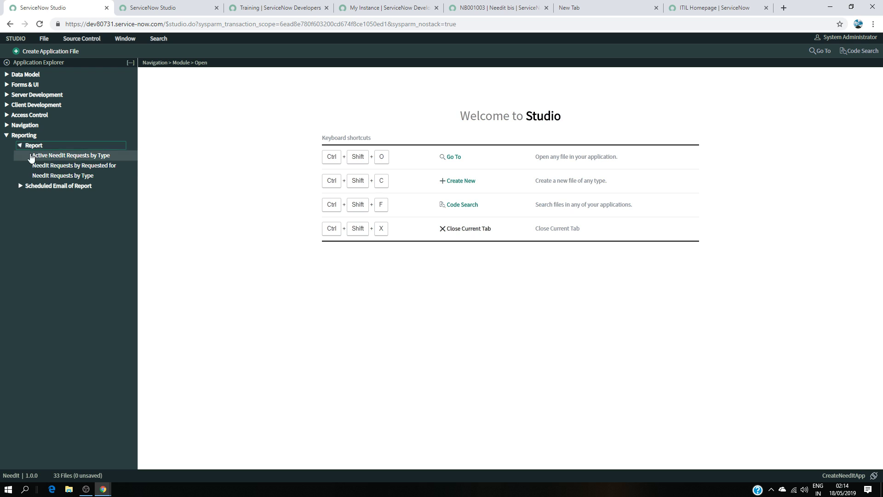
left_click(148, 4)
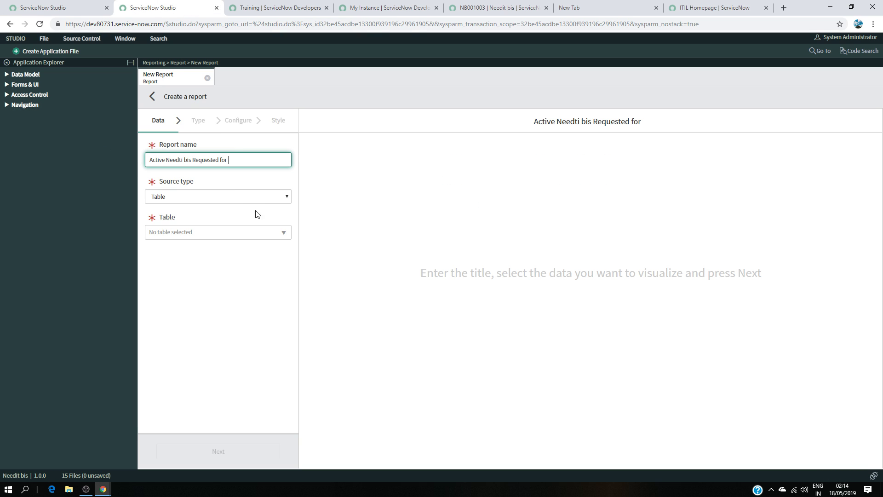
- Change the end of the report name so it reads "Active Needti bis Requested by Type"
key("BackSpace")
key("BackSpace")
key("BackSpace")
key("BackSpace")
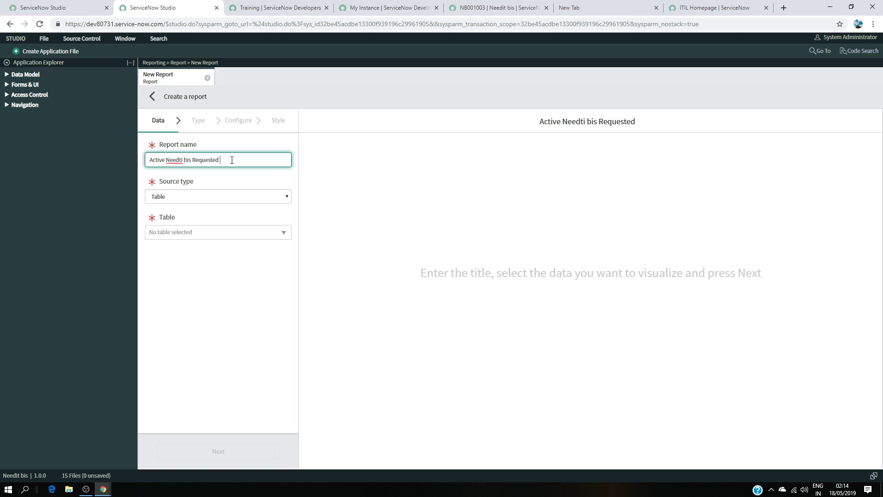
type("by Type")
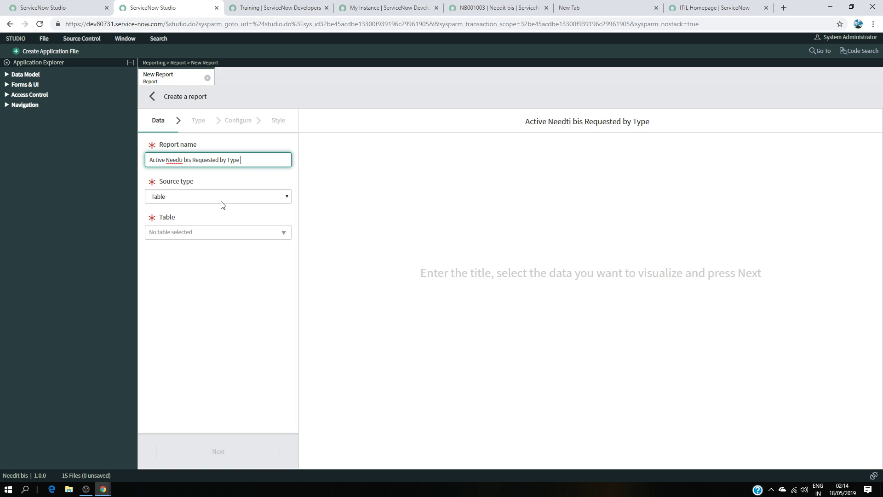
- Open the Active NeedIt Requests by Type report in the NeedIt Studio, examine its data settings, and return to the new report
left_click(60, 7)
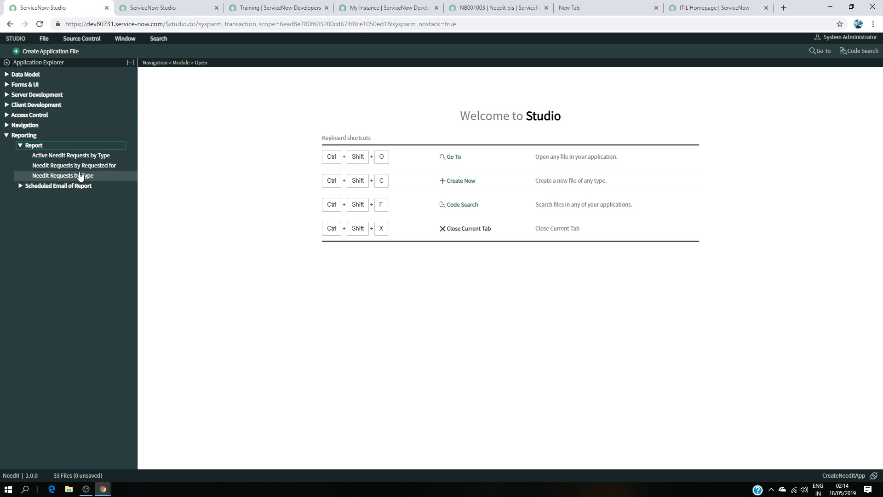
left_click(45, 156)
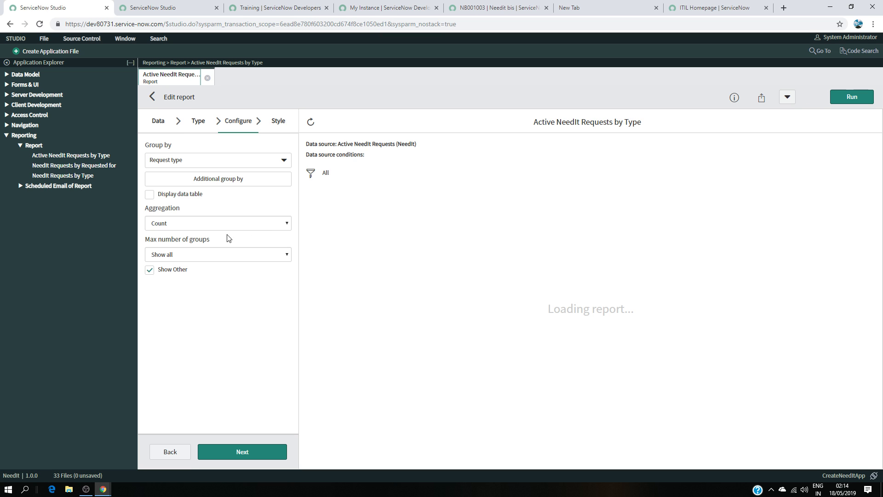
left_click(157, 121)
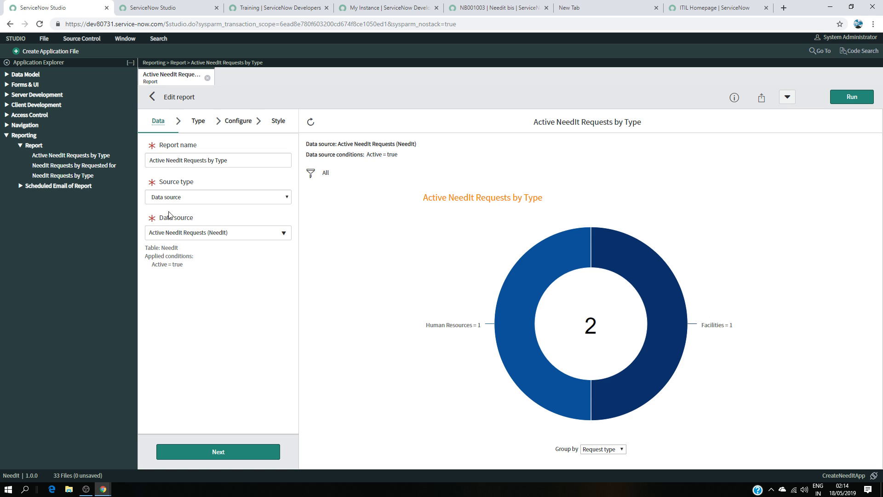
left_click(150, 8)
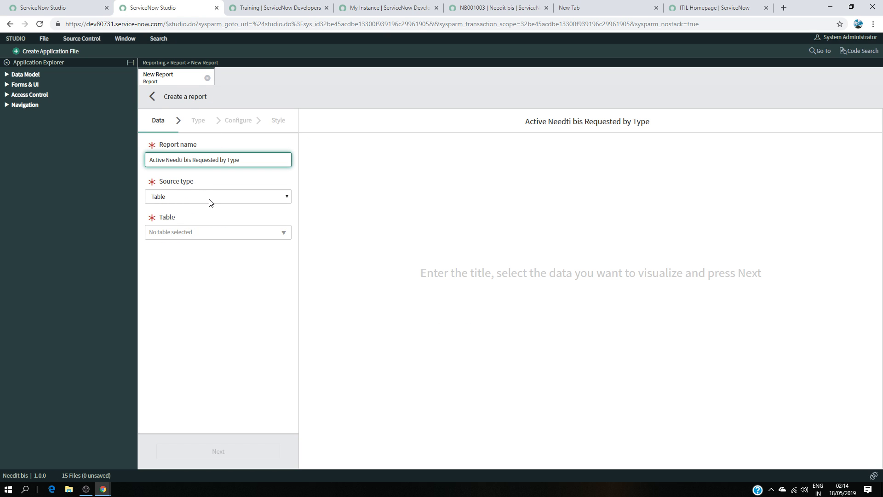
- Set the report's source table to Needittest [x_314719_needittes_needittest]
left_click(201, 232)
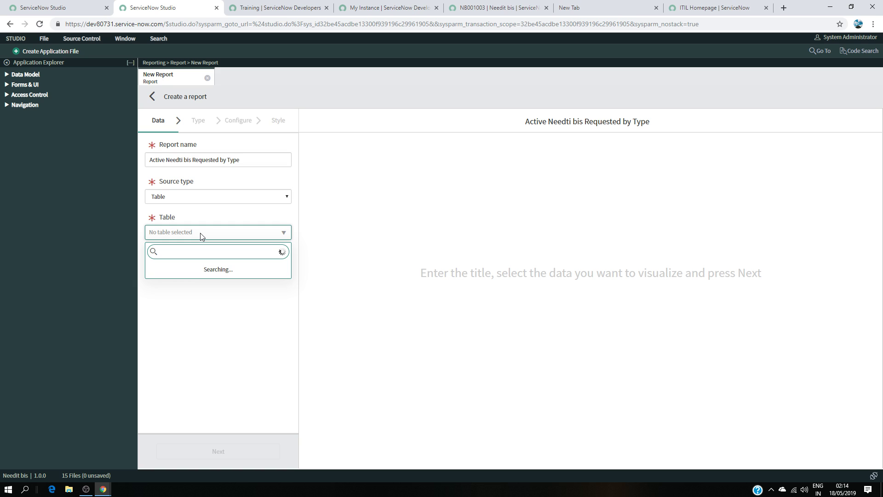
type("nee")
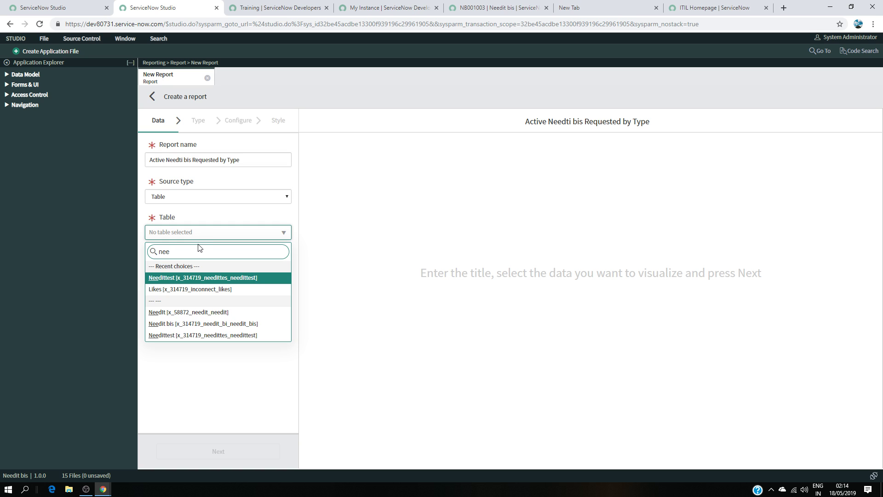
left_click(191, 279)
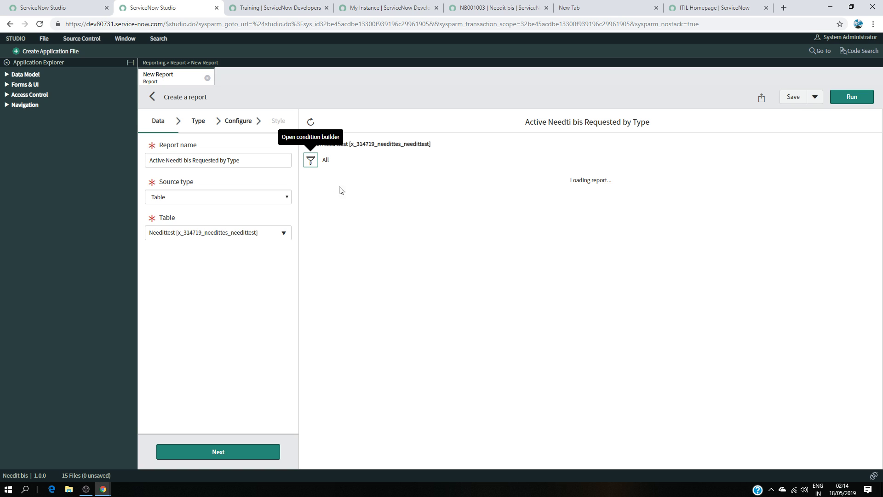
- Open the report's condition builder and try the condition State is Requested
left_click(311, 159)
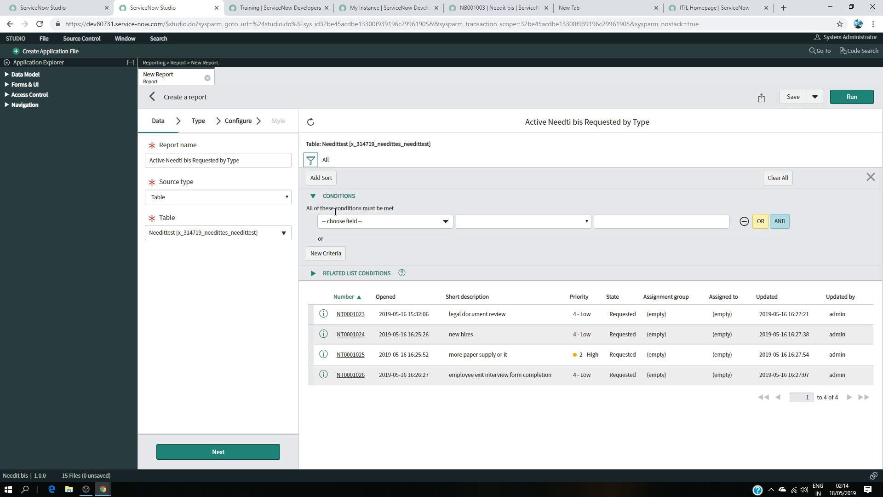
left_click(367, 221)
type("state")
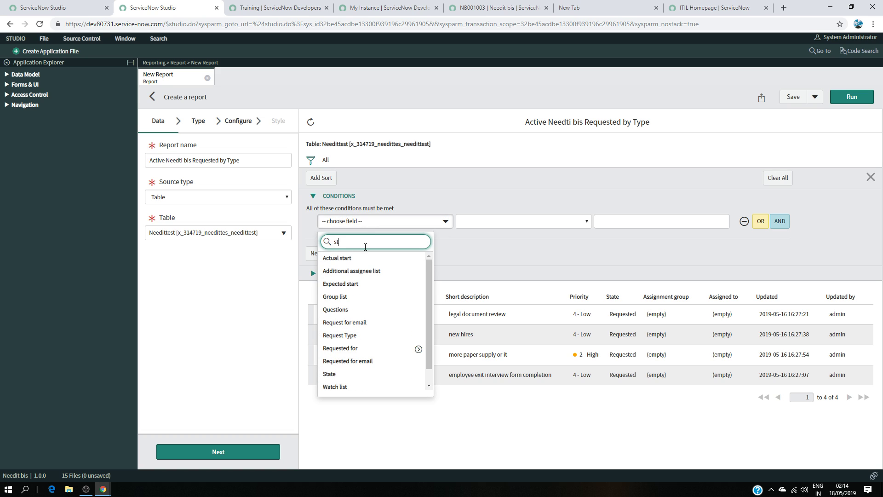
left_click(341, 256)
left_click(671, 223)
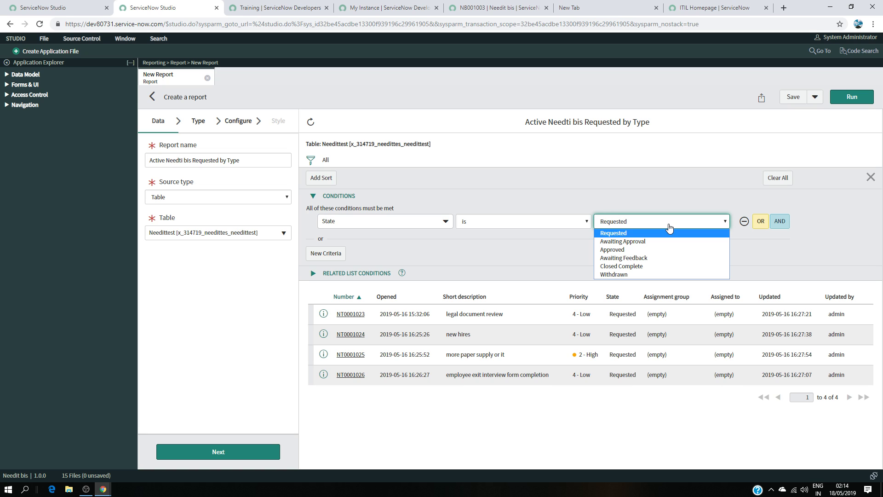
left_click(469, 193)
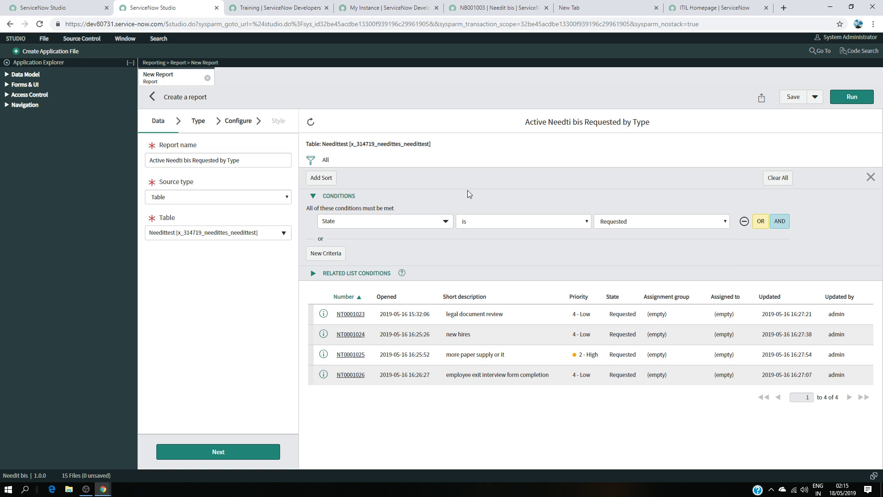
- Change the report's filter condition to Active is true and save the report
left_click(434, 221)
type("act")
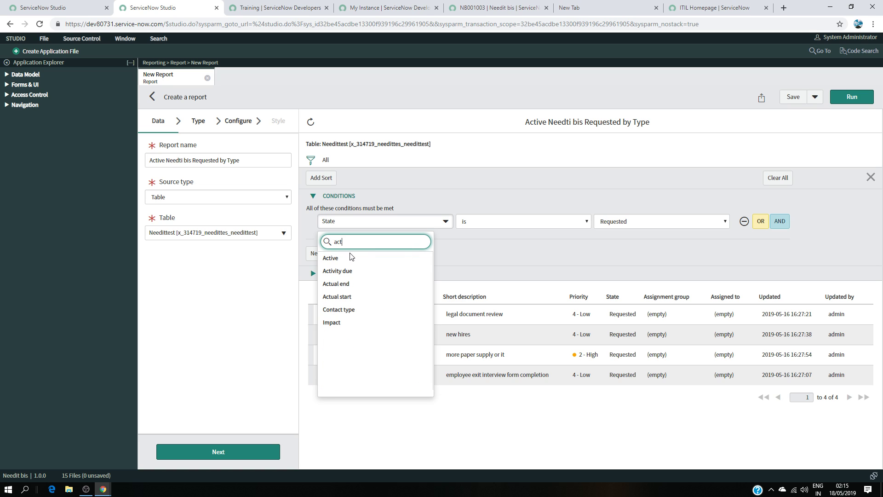
left_click(349, 257)
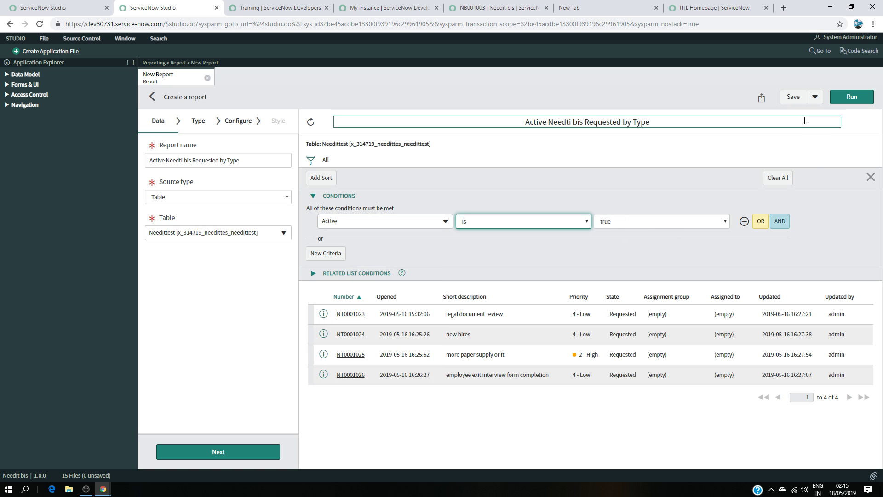
left_click(795, 97)
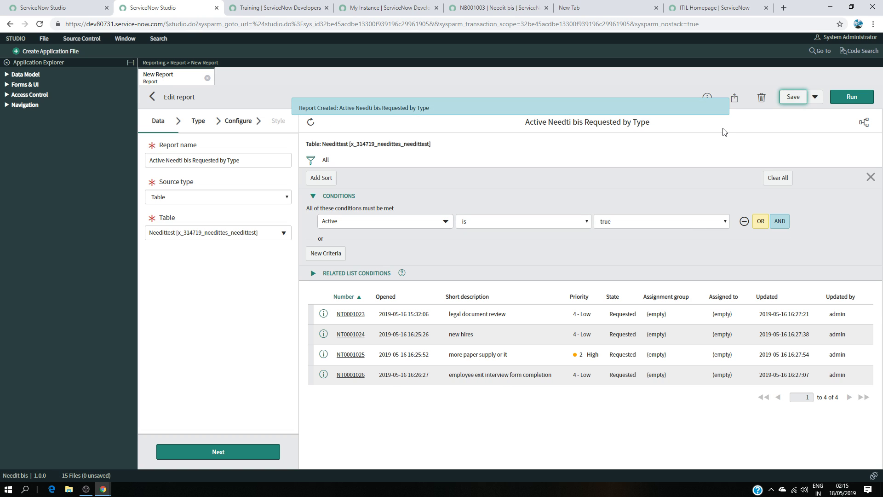
- Choose the Pareto visualization for the report and continue to its configuration
left_click(199, 130)
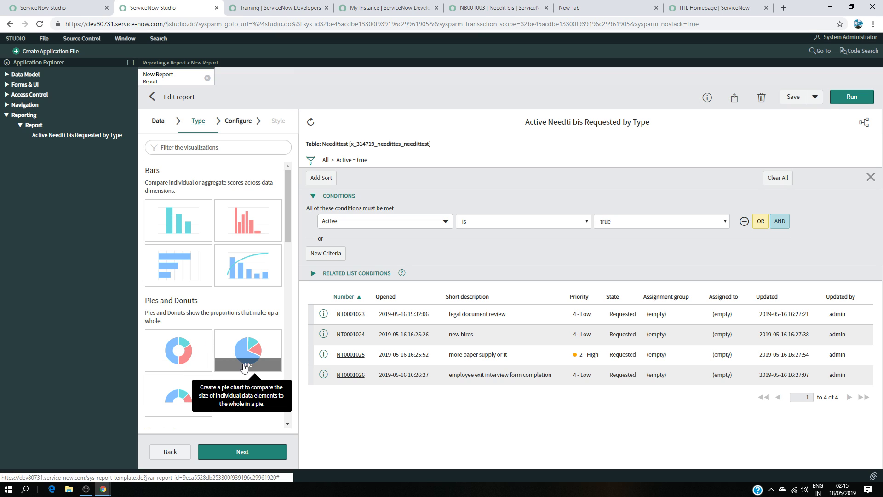
left_click(234, 269)
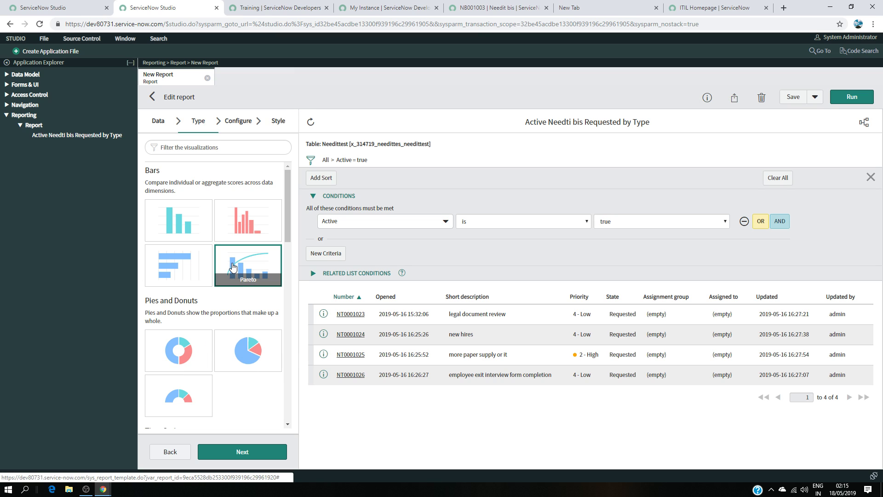
left_click(237, 453)
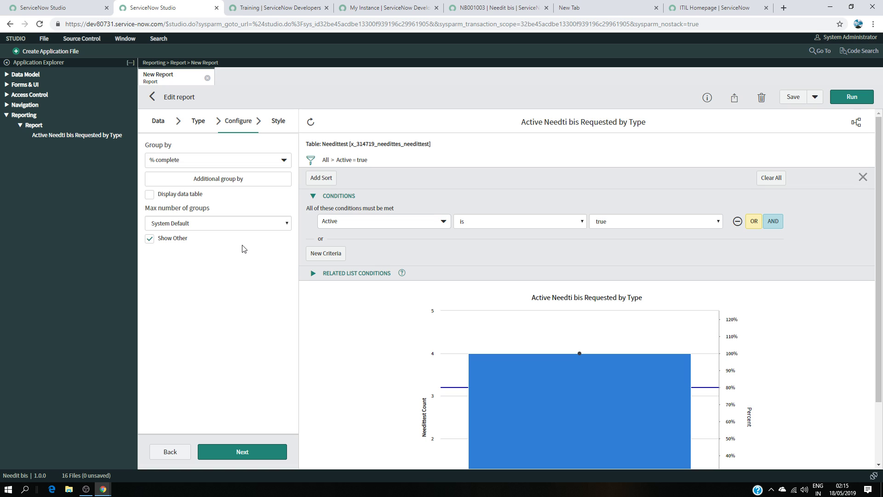
- Return to the visualization types, compare with the NeedIt application's report, and change the new report's type to Donut
left_click(198, 122)
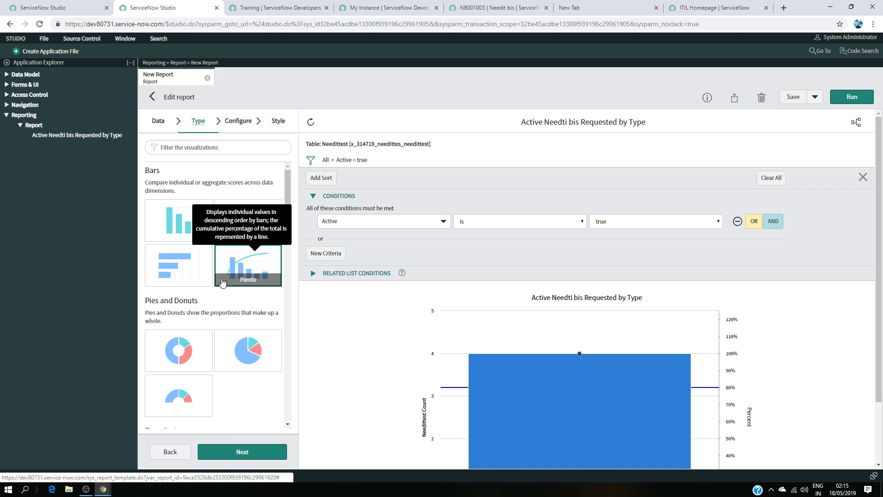
left_click(170, 452)
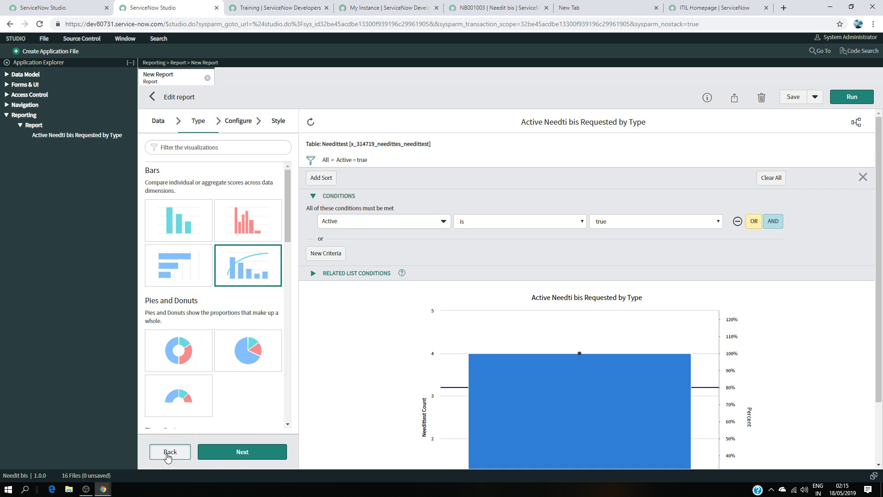
left_click(225, 453)
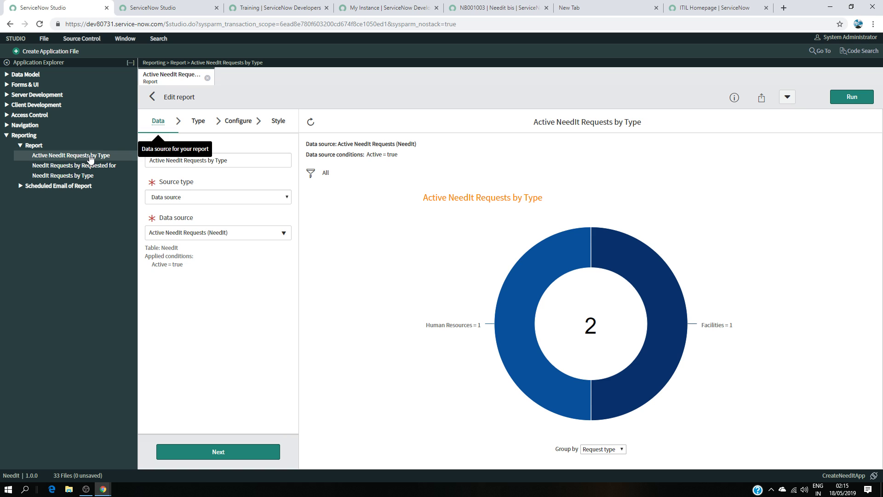
left_click(179, 8)
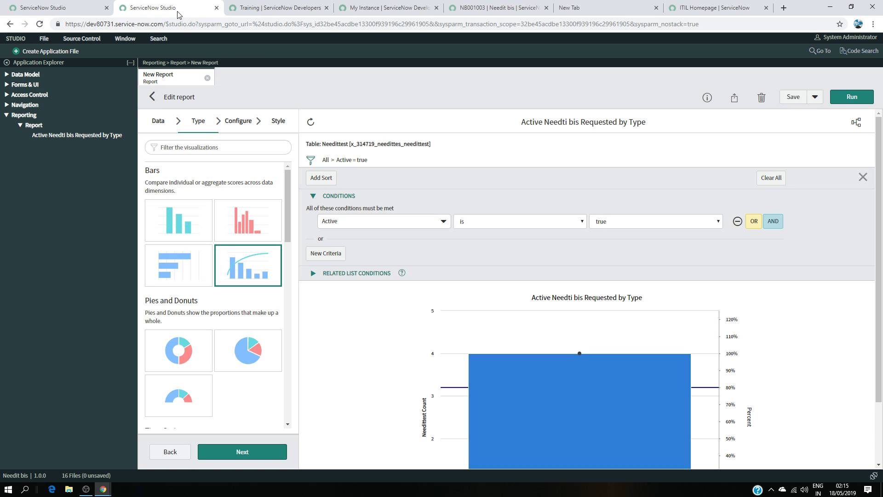
left_click(178, 352)
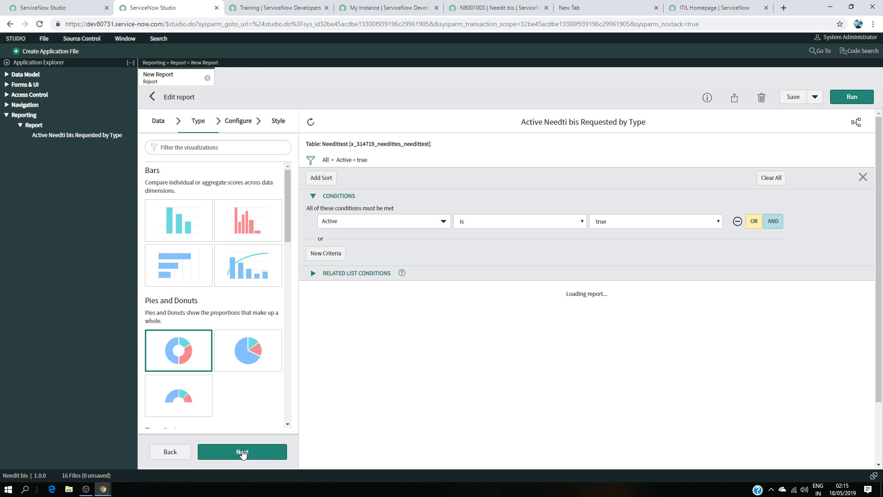
- Examine the type, configuration and style settings of the NeedIt application's Active NeedIt Requests by Type report
left_click(80, 5)
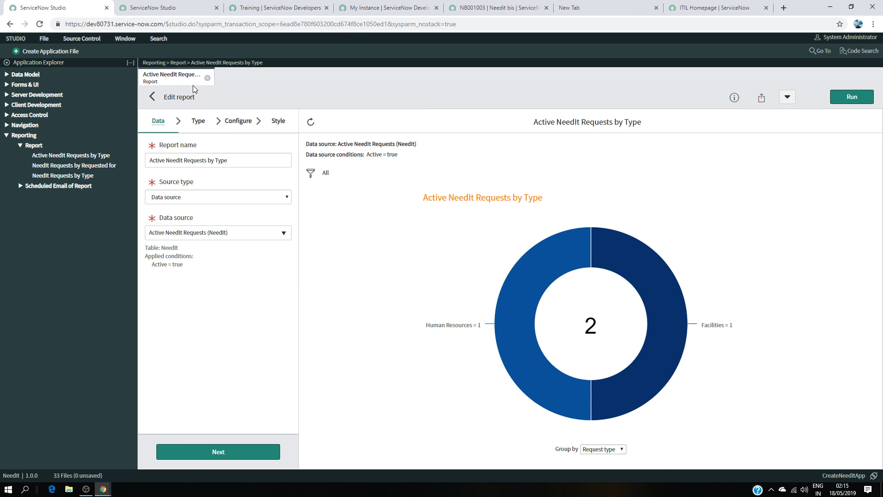
left_click(205, 130)
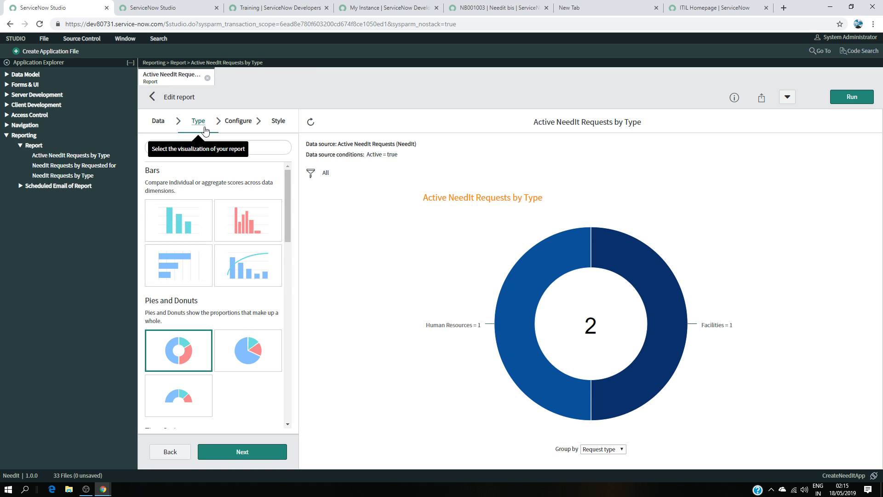
left_click(233, 121)
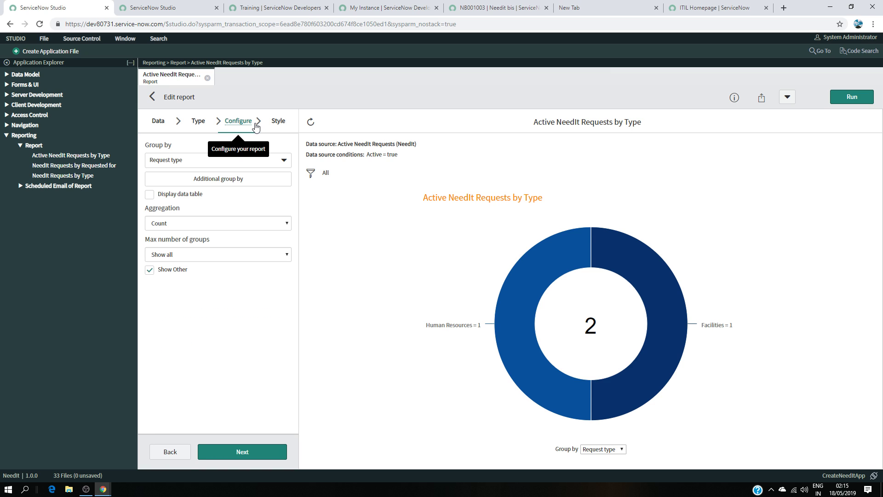
left_click(278, 122)
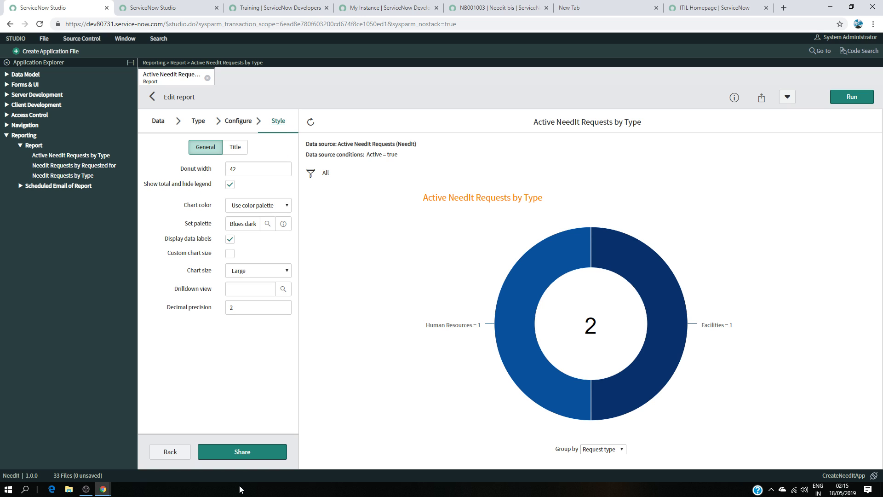
key("ctrl+Tab")
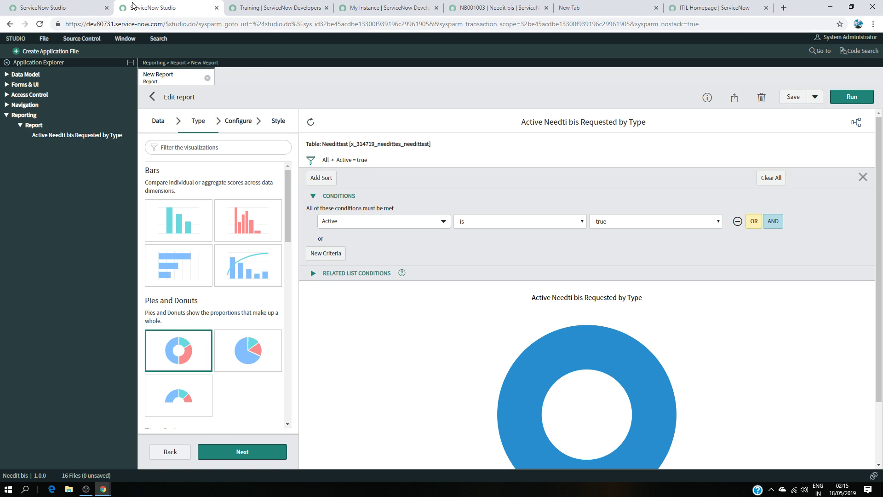
- Group the Needit bis donut report by Request Type and review the regrouped chart
left_click(254, 450)
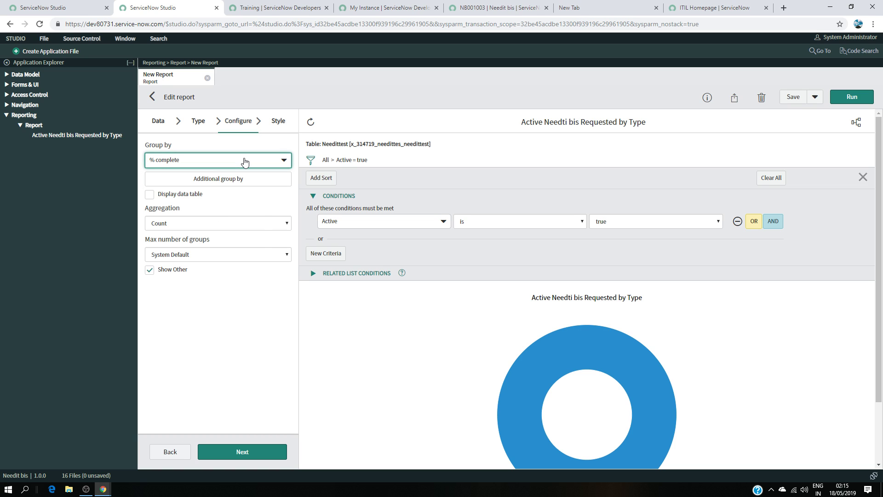
left_click(278, 162)
type("re")
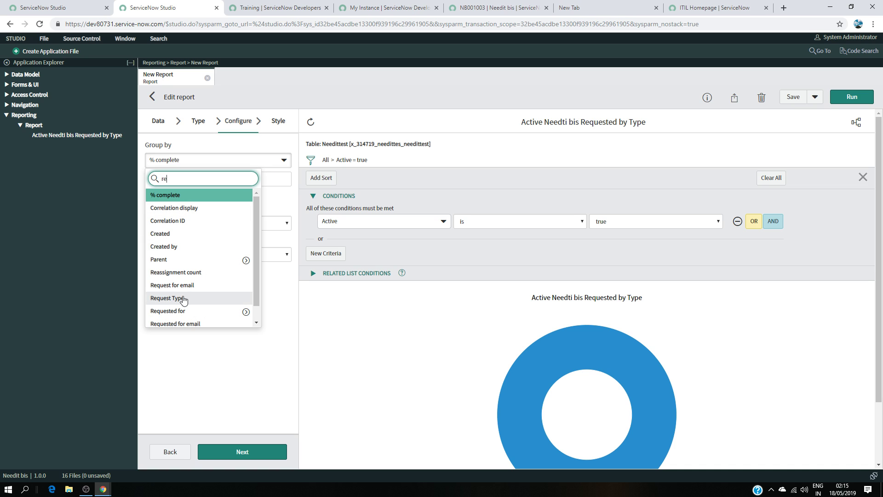
left_click(235, 298)
left_click(171, 452)
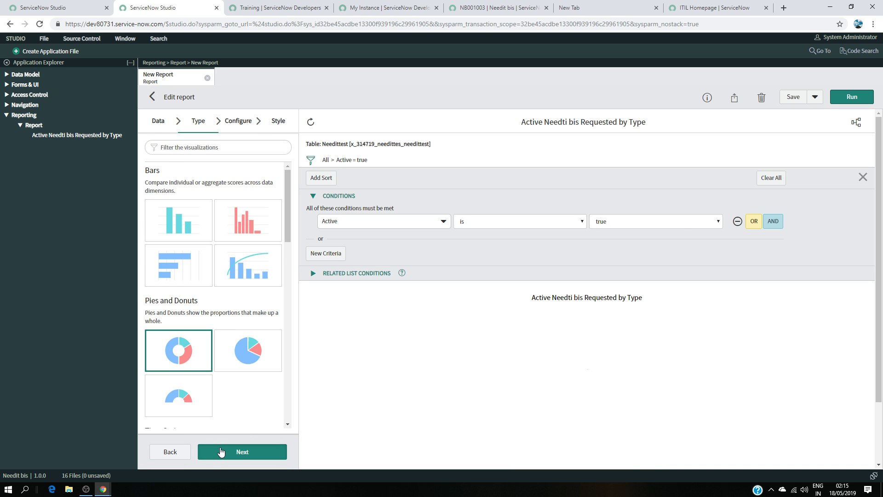
left_click(221, 452)
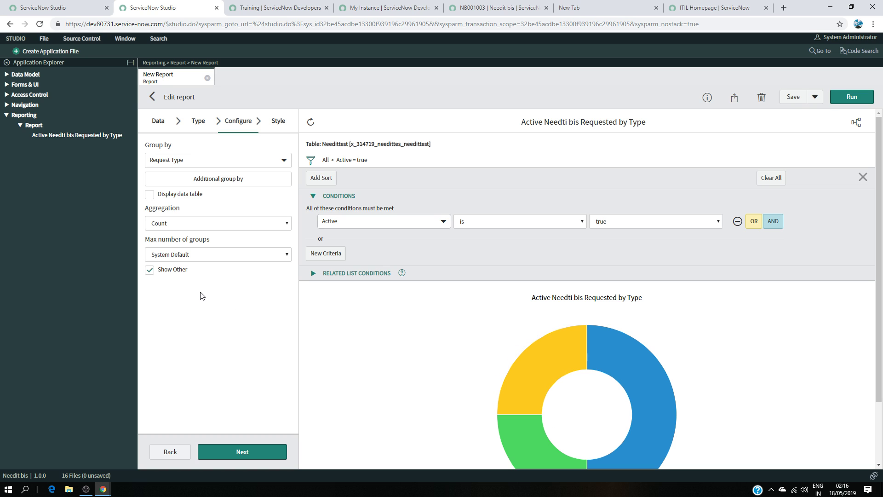
scroll(523, 327, "down", 2)
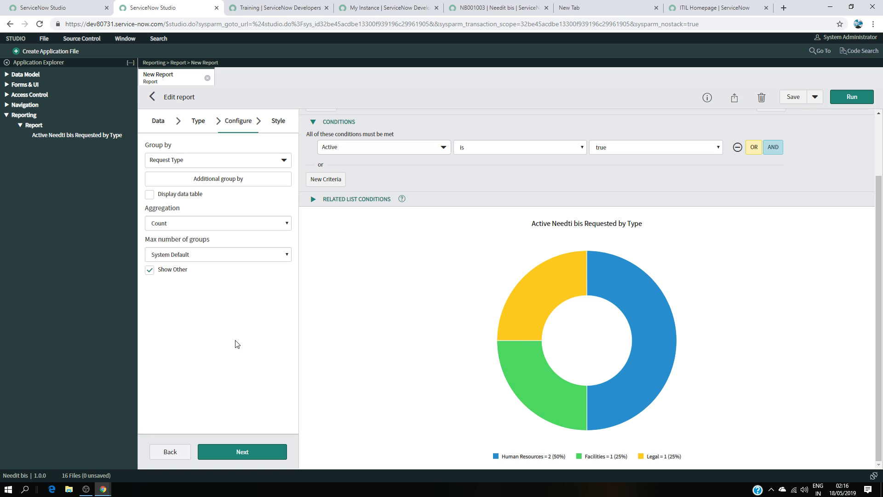
- Keep the donut report's default style settings and publish the report
left_click(277, 121)
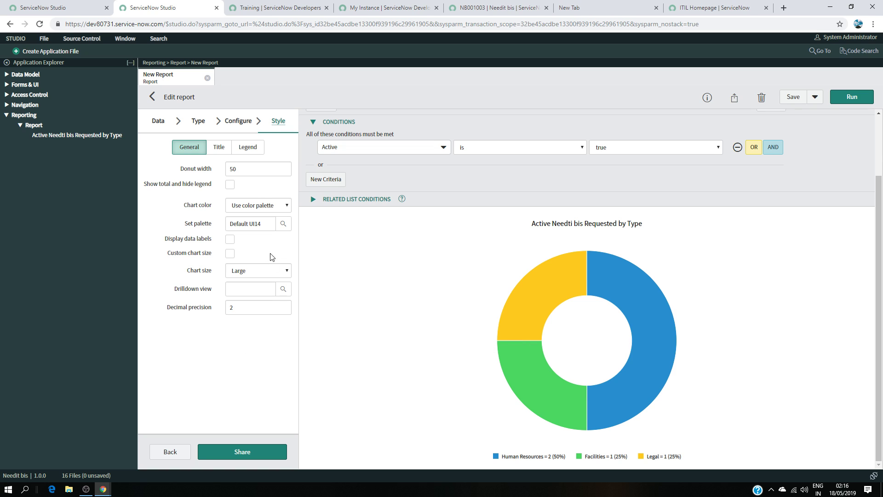
left_click(258, 452)
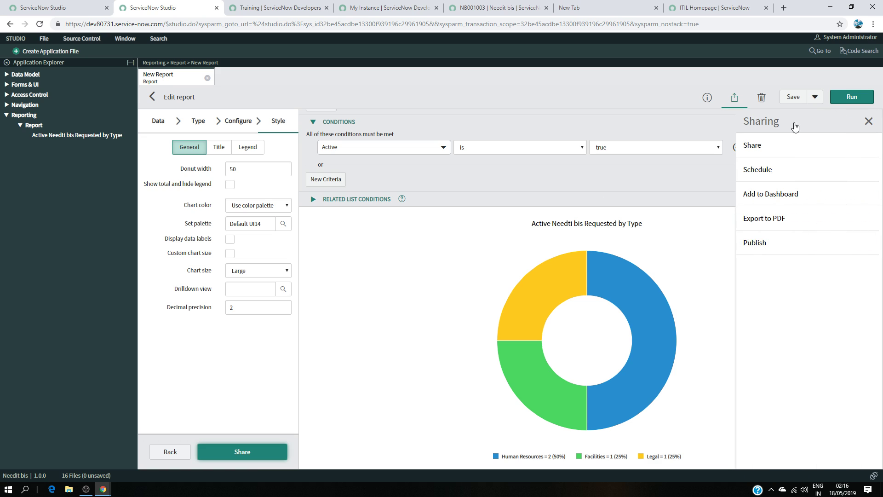
left_click(778, 240)
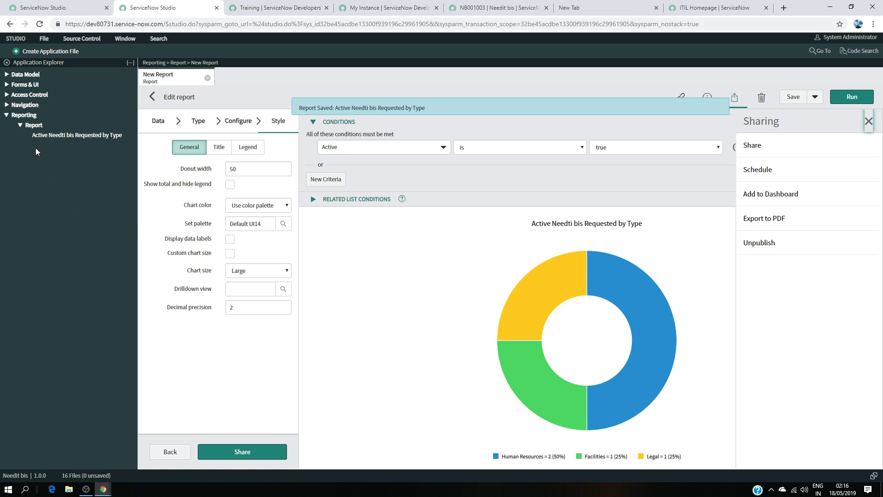
- Check how the NeedIt application's NeedIt Requests by Requested for report is configured, and return to the Needit bis application
left_click(58, 5)
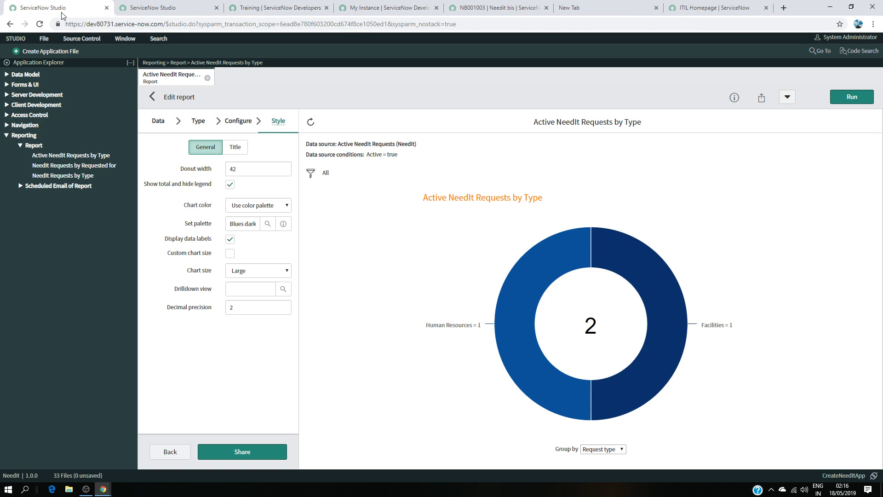
left_click(75, 166)
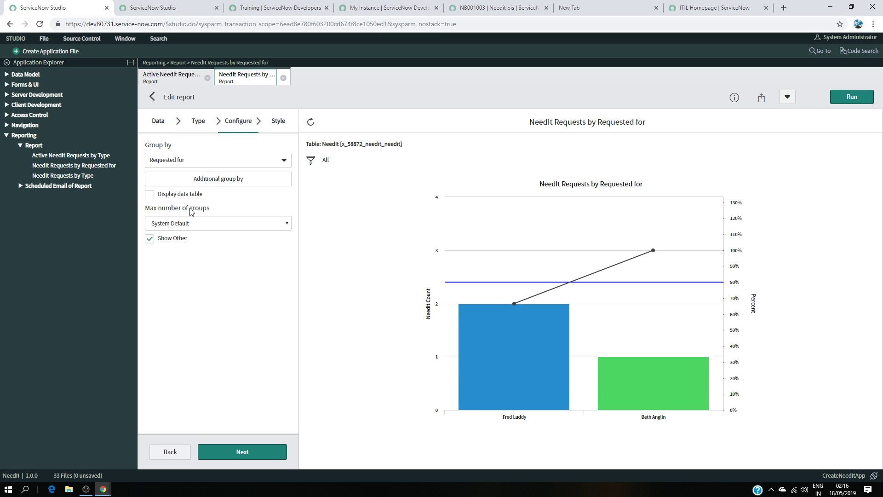
left_click(176, 5)
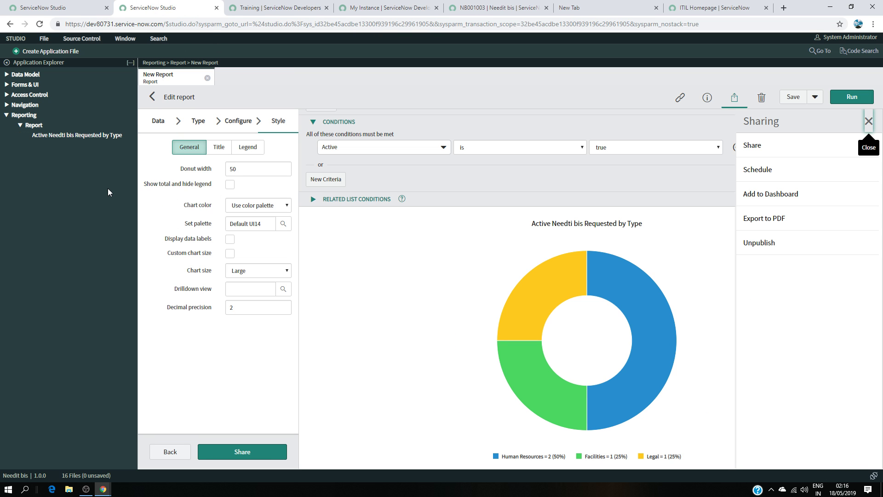
- Close the finished donut report and create a new Report application file in Needit bis
left_click(207, 78)
left_click(56, 51)
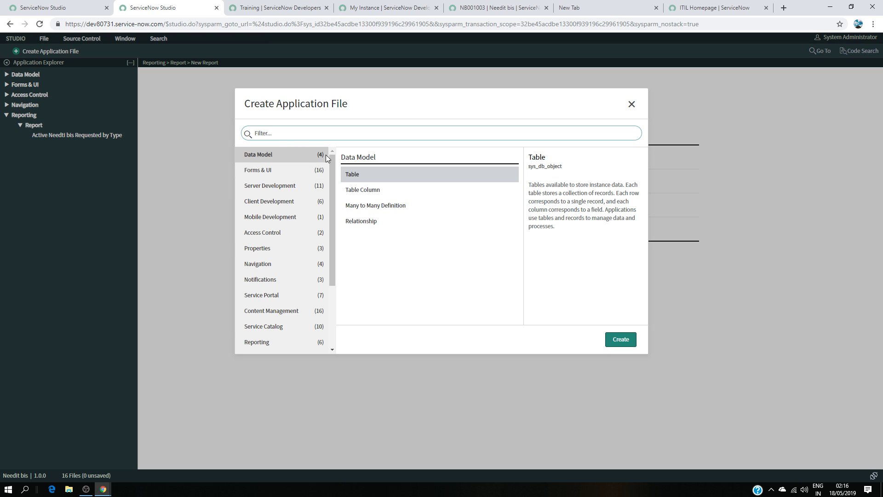
type("re[p")
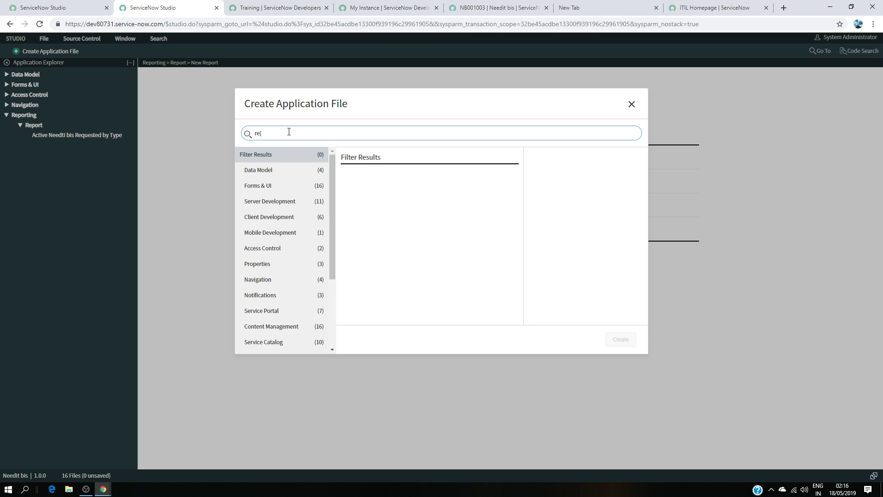
key("BackSpace")
type("port")
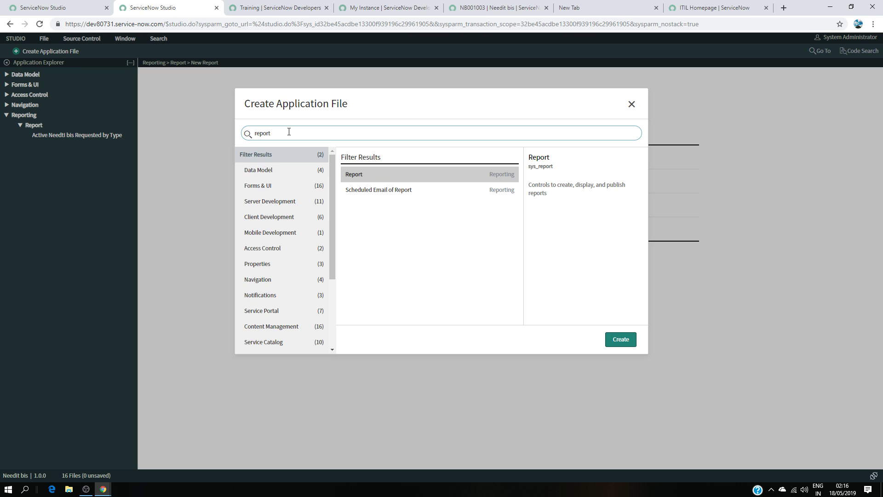
left_click(361, 173)
left_click(619, 337)
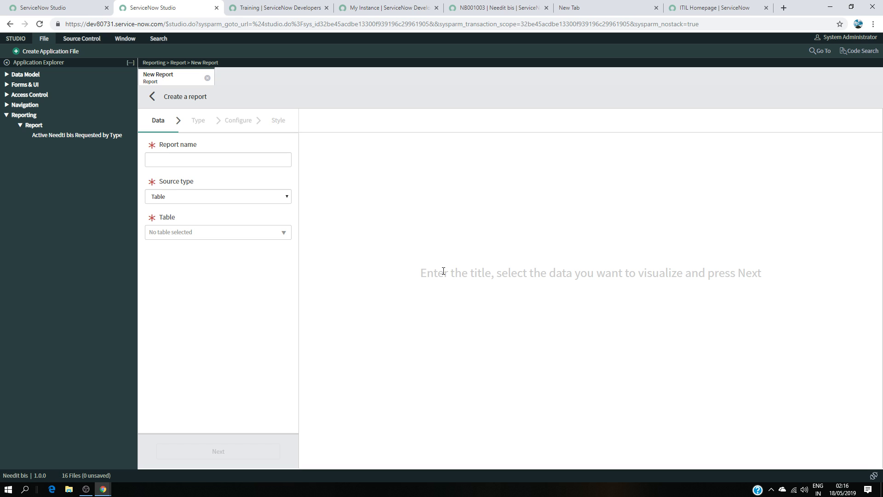
- Name the new report NeedIt bis Requests by Requested for, reusing the name copied from the NeedIt application's report
left_click(203, 163)
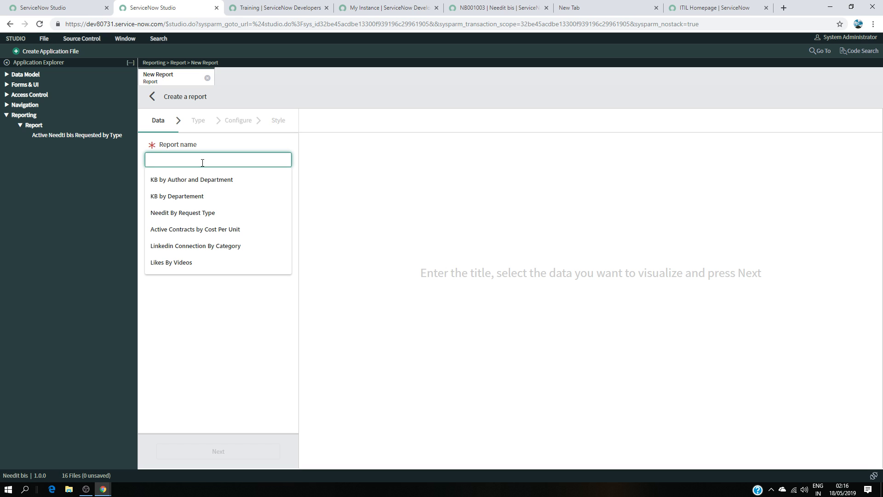
left_click(59, 6)
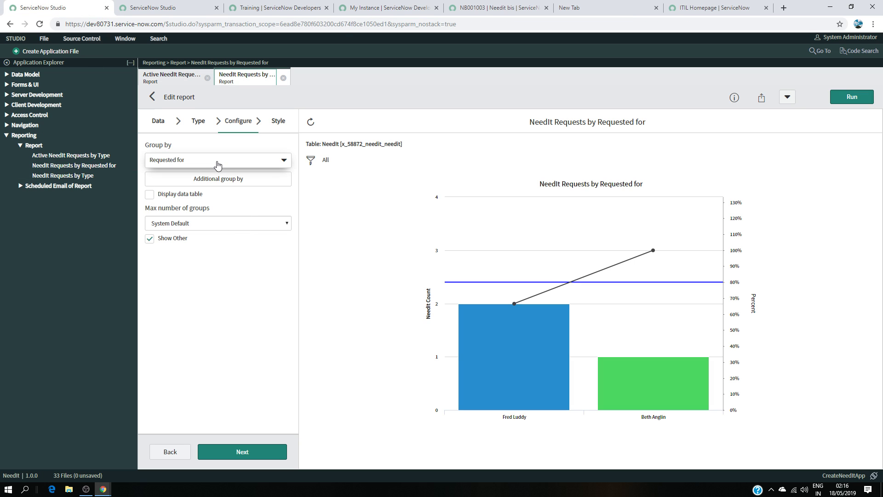
triple_click(251, 159)
key("ctrl+c")
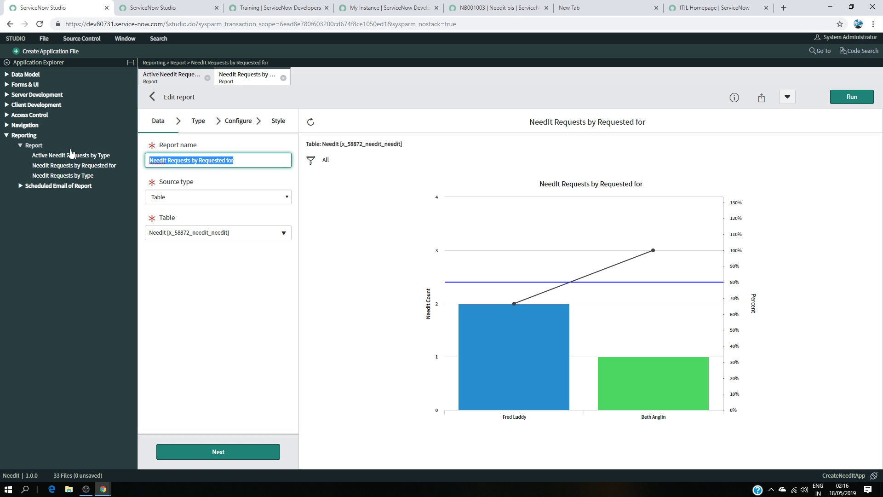
key("ctrl+Tab")
left_click(183, 159)
key("ctrl+v")
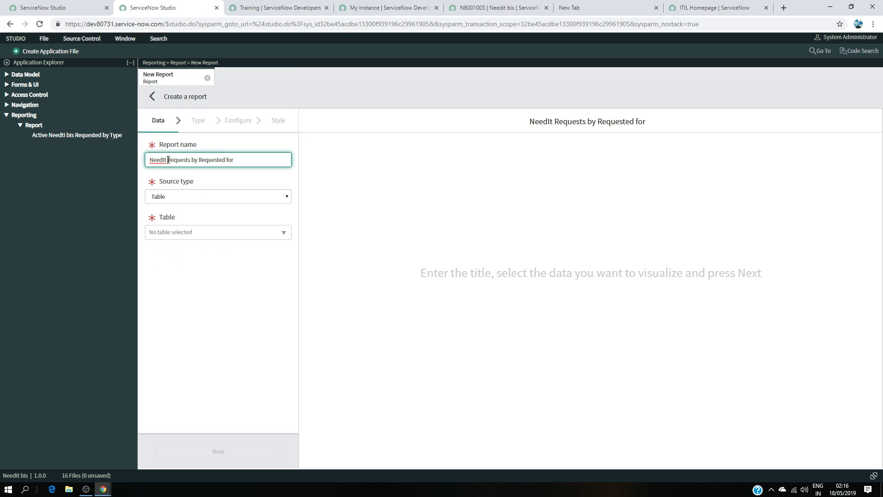
left_click(168, 160)
type("bis")
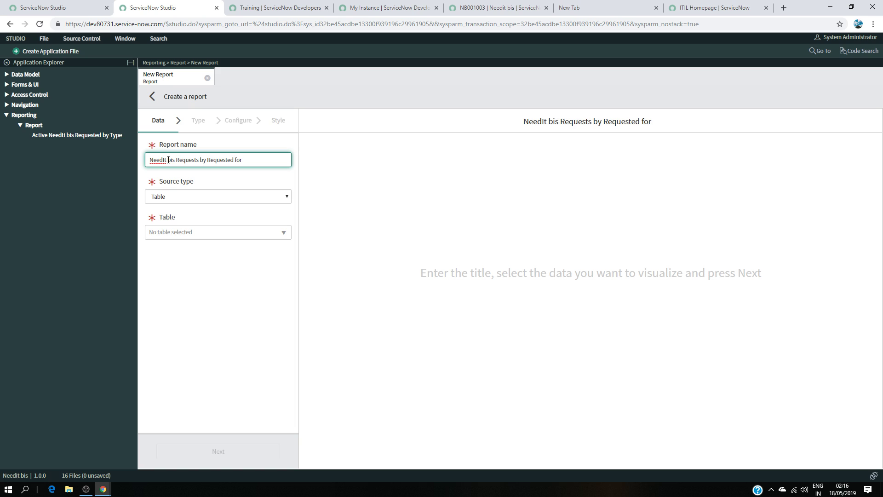
- Choose Needittest [x_314719_needittes_needittest] as the report's source table and continue to the visualization types
left_click(229, 233)
type("need")
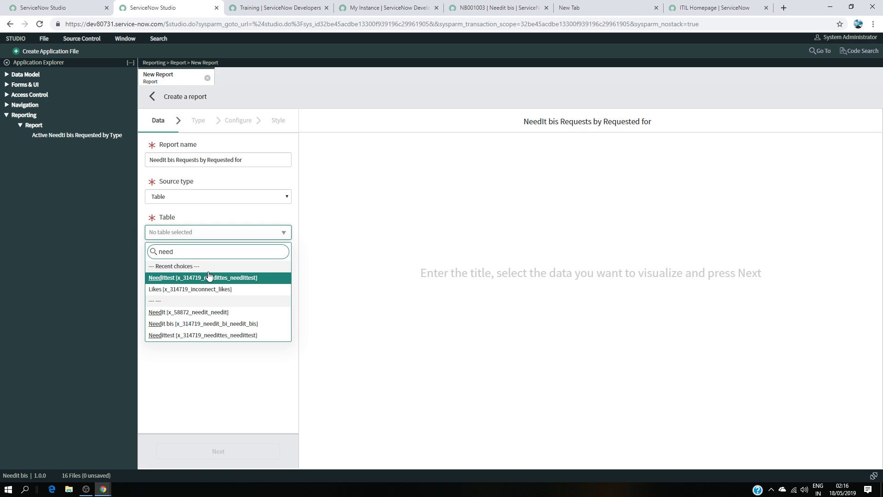
left_click(207, 278)
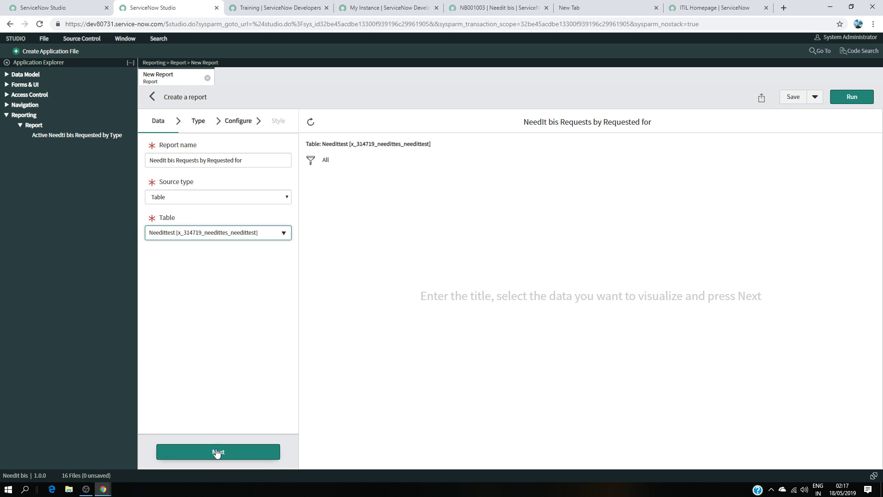
left_click(217, 452)
- Make the report a Pareto chart grouped by Requested for
left_click(247, 279)
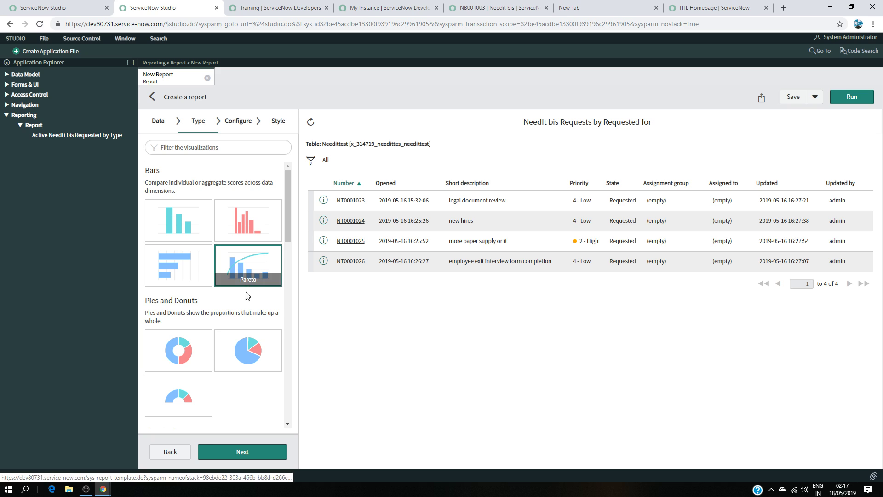
left_click(237, 452)
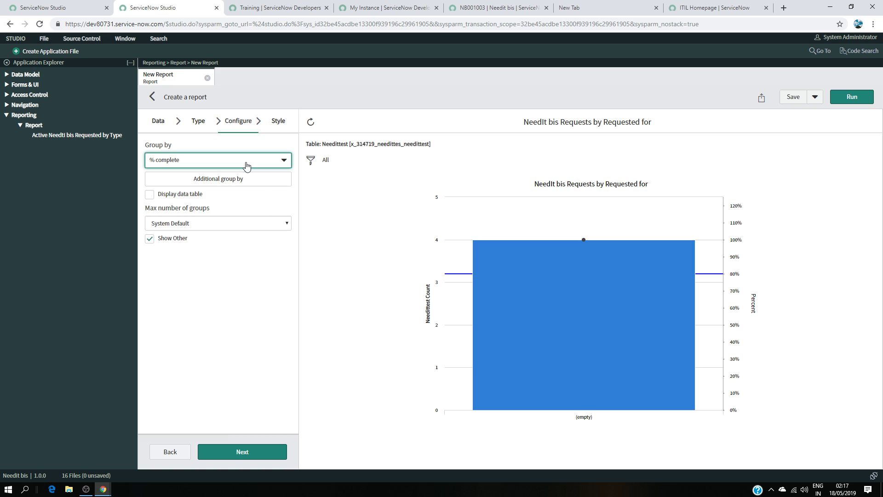
left_click(247, 166)
type("re")
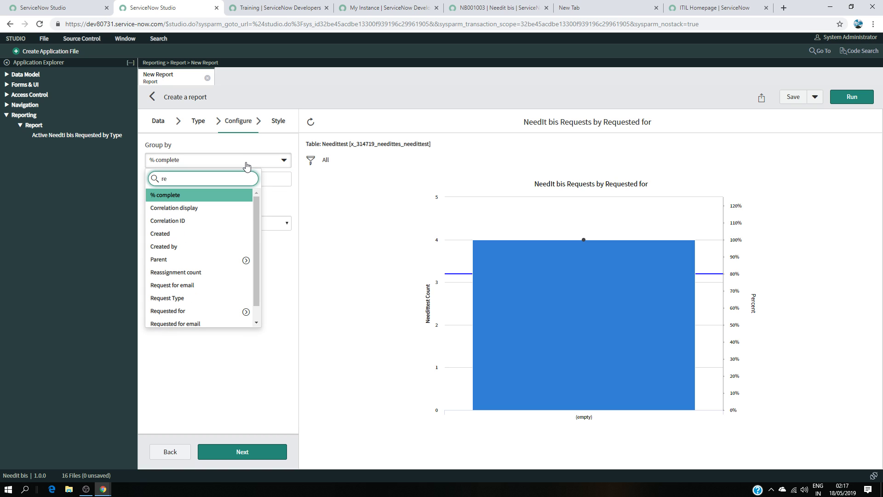
left_click(207, 312)
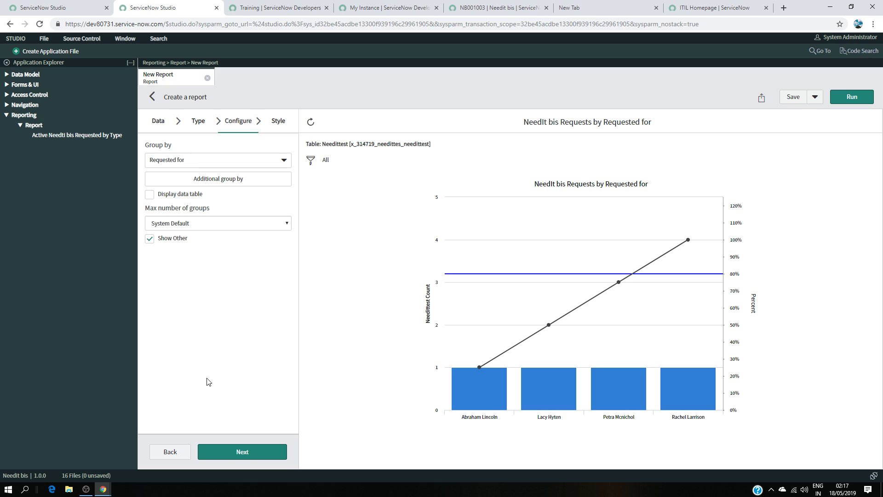
- Save the Pareto report with its sharing kept visible to Me, and publish it
left_click(237, 451)
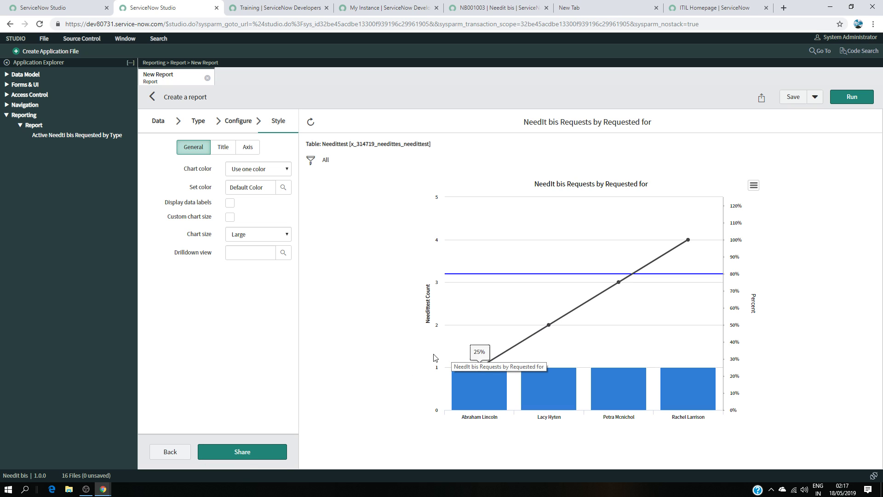
left_click(260, 453)
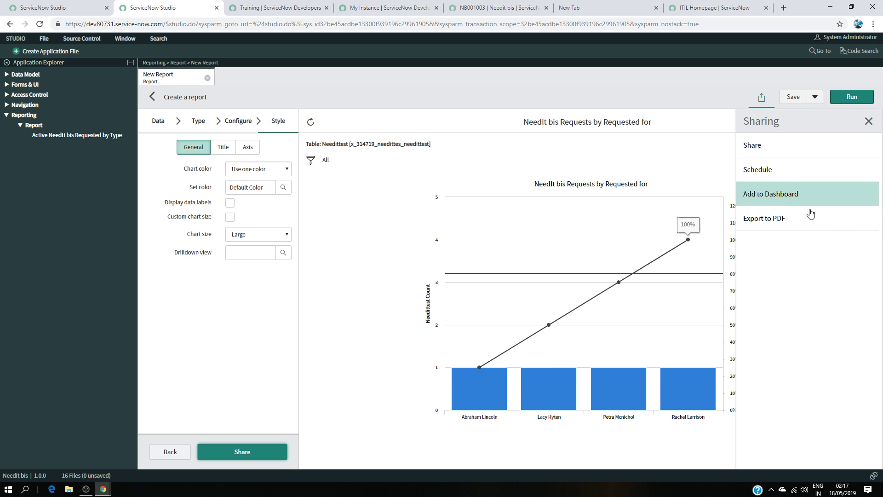
left_click(789, 152)
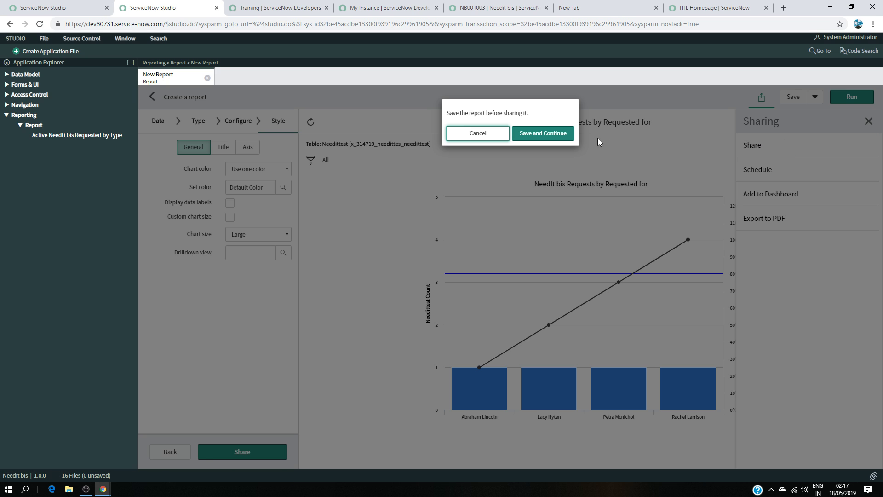
left_click(544, 134)
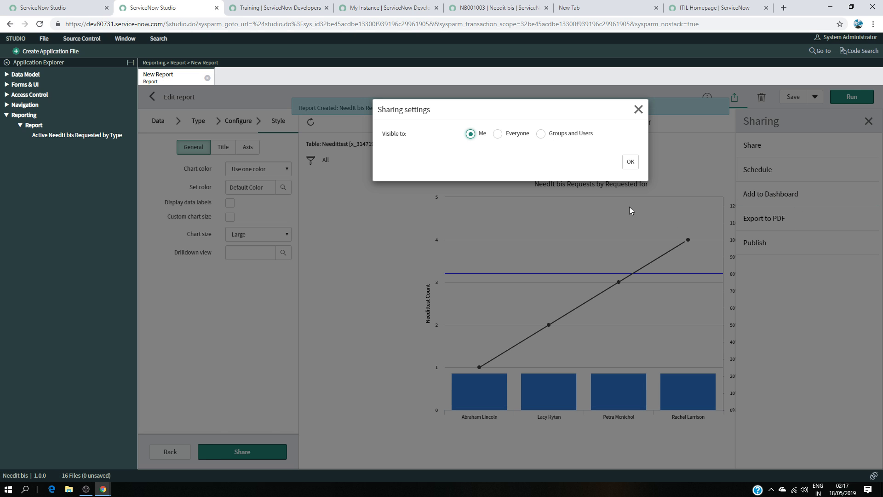
left_click(630, 161)
left_click(755, 242)
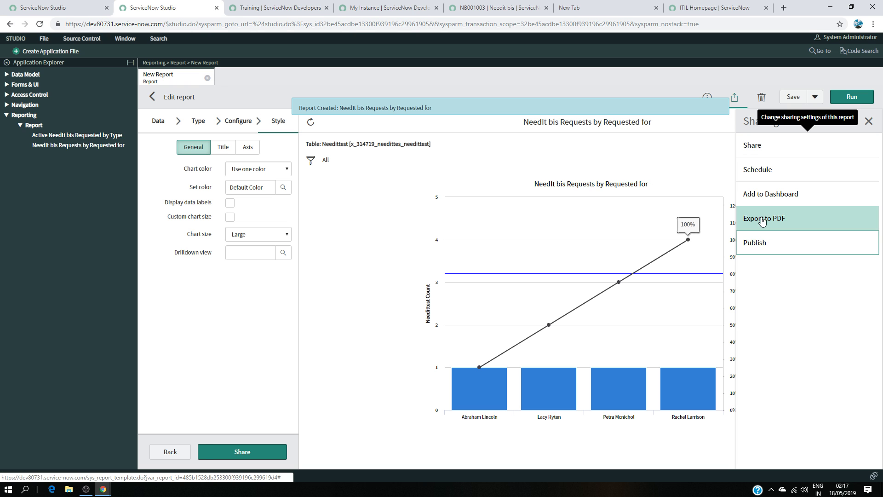
left_click(794, 97)
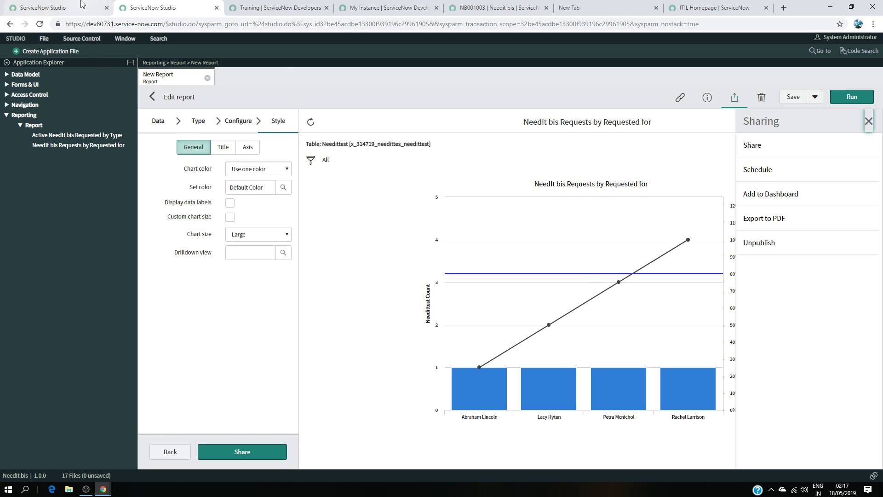
- Open the NeedIt application's NeedIt Requests by Type report to check its configuration, and return to Needit bis
left_click(69, 8)
left_click(65, 178)
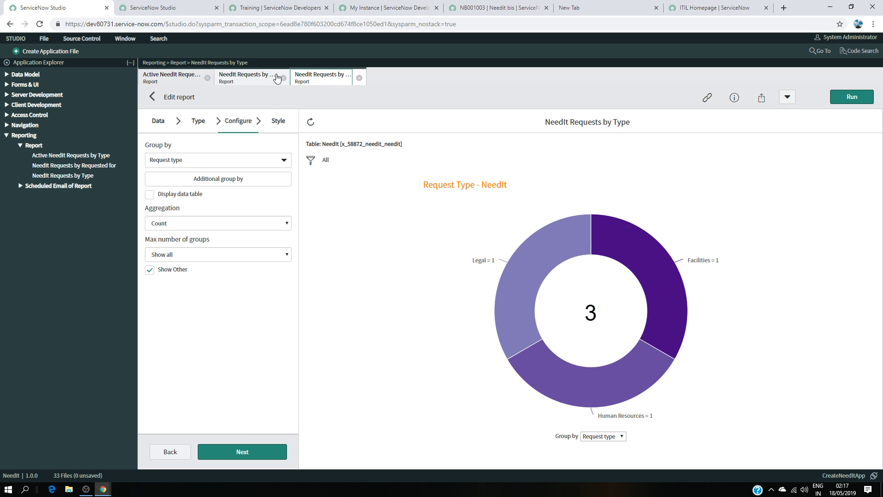
left_click(152, 7)
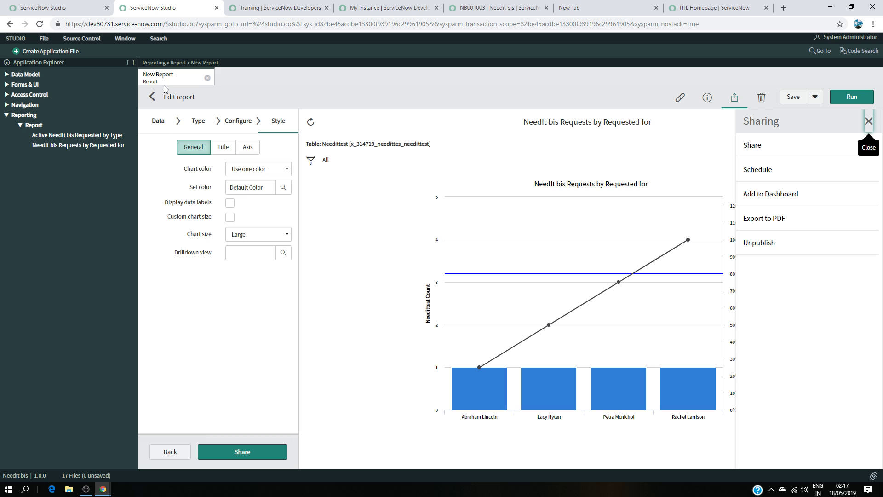
- Close the published Pareto report and create another Report application file in Needit bis
left_click(207, 78)
left_click(46, 52)
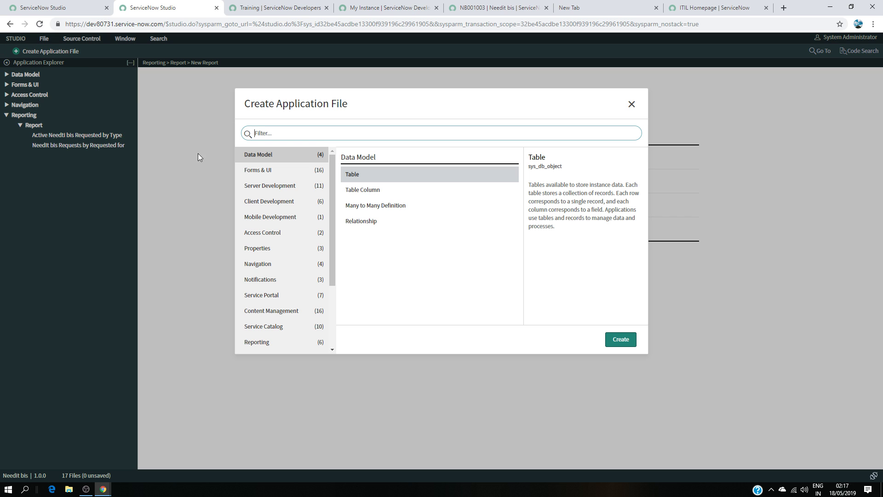
type("reporty")
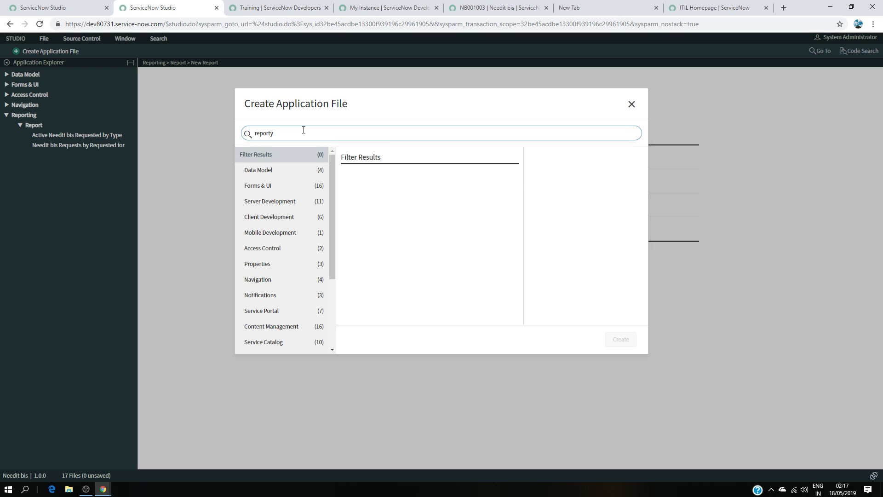
key("BackSpace")
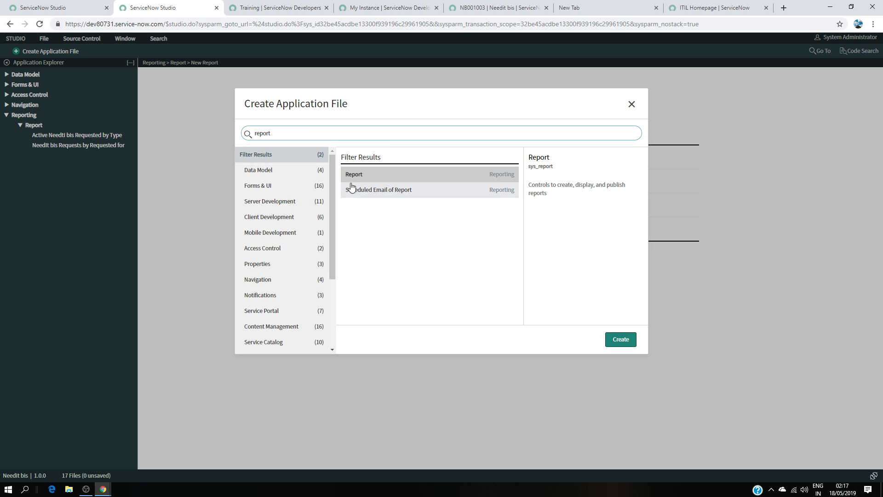
left_click(620, 341)
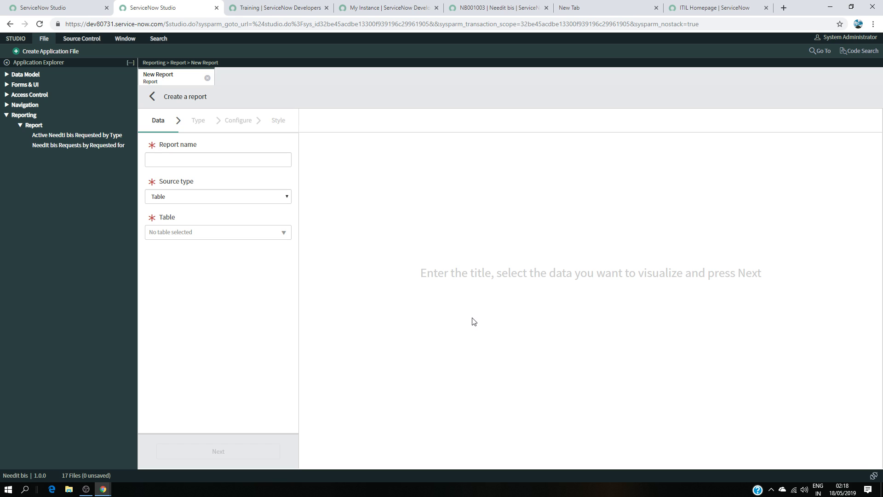
- Name the new report NeedIt bis Requests by Type, reusing the name copied from the NeedIt application's report
left_click(206, 163)
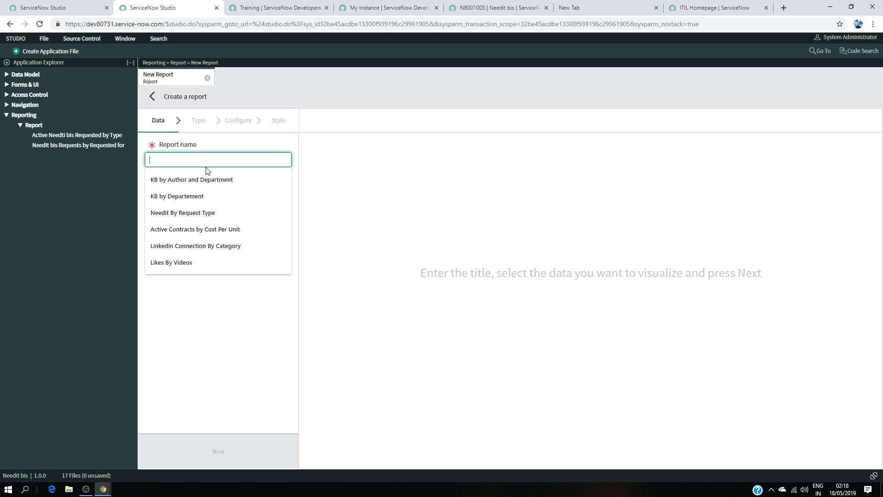
left_click(36, 7)
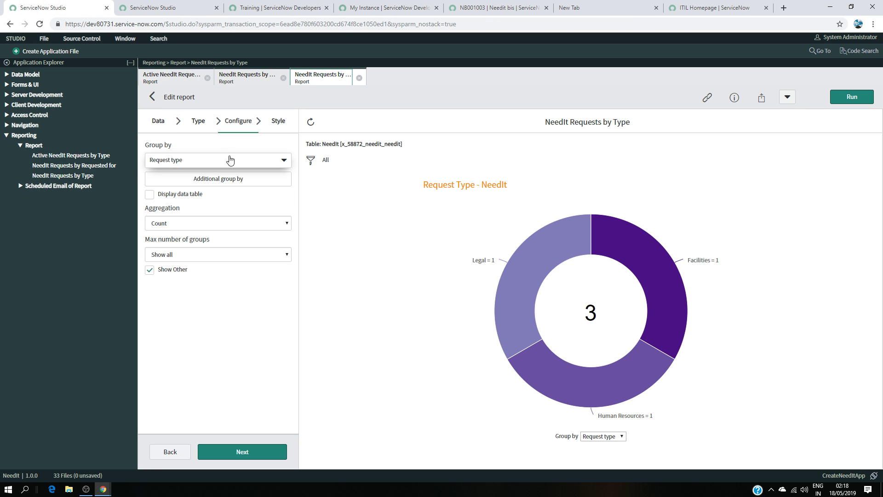
left_click(153, 121)
left_click_drag(216, 160, 128, 158)
key("ctrl+c")
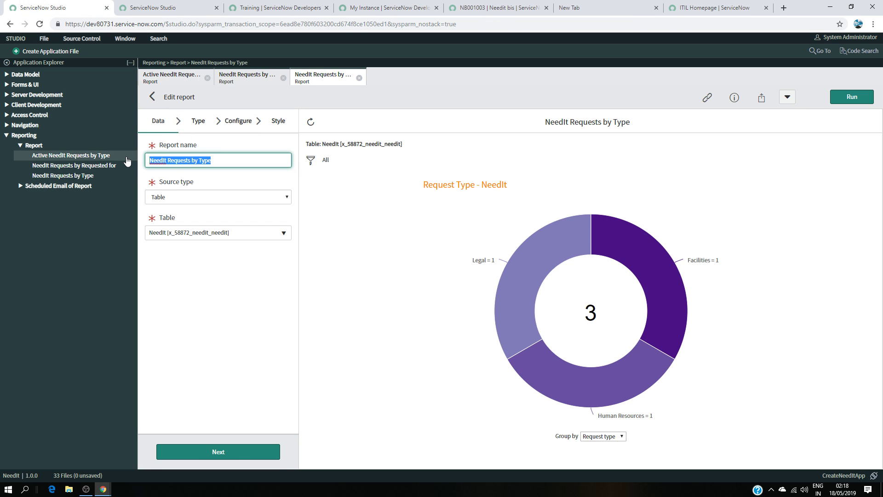
left_click(148, 7)
key("ctrl+v")
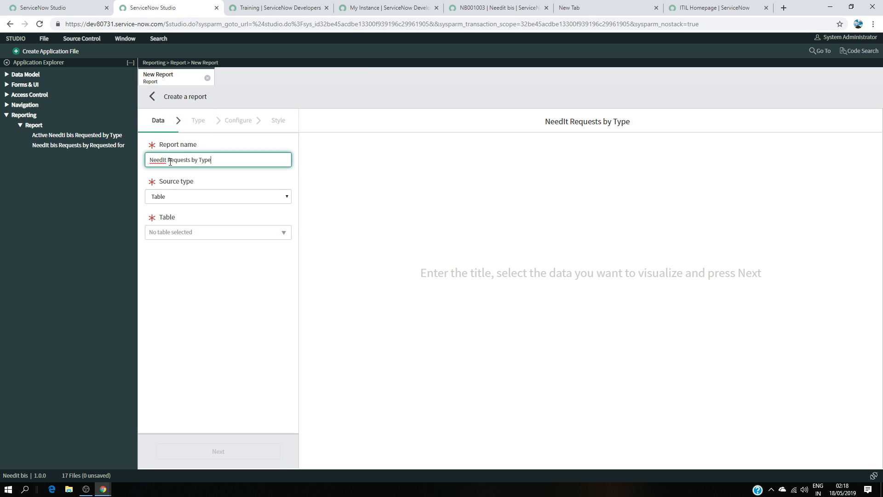
left_click(168, 160)
type("bis")
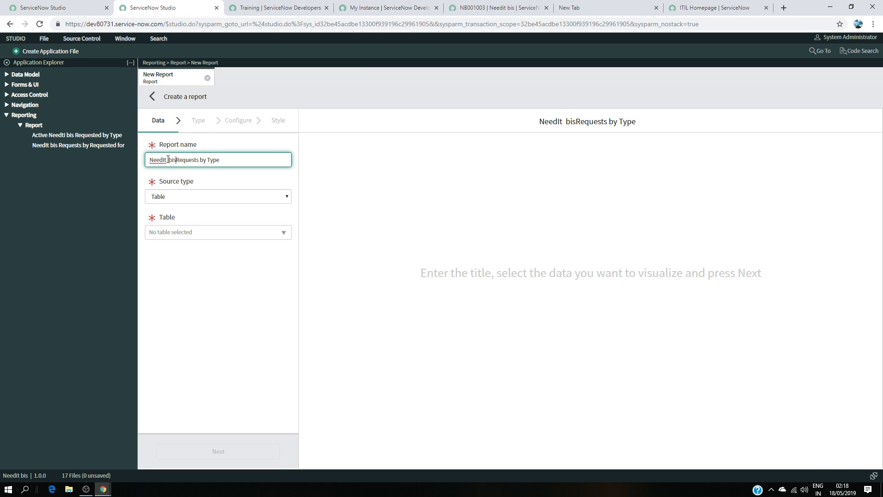
- Select Needittest [x_314719_needittes_needittest] as the source table of the requests by type report
left_click(210, 237)
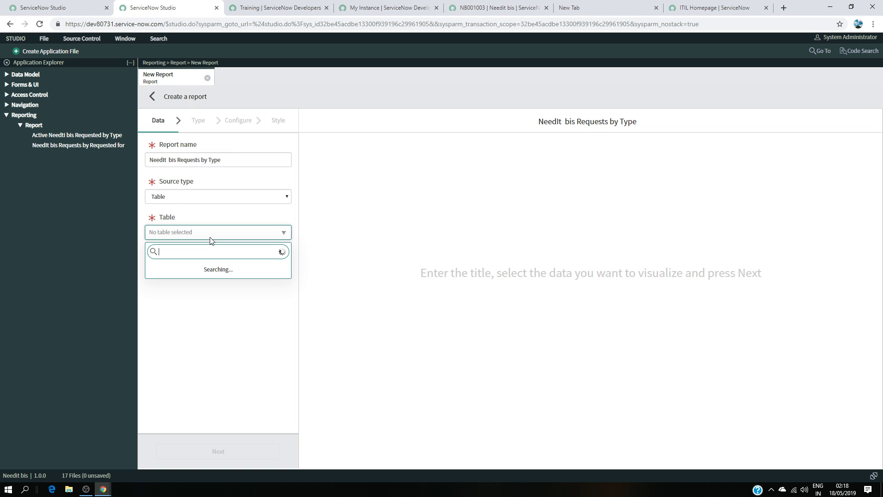
type("need")
left_click(184, 278)
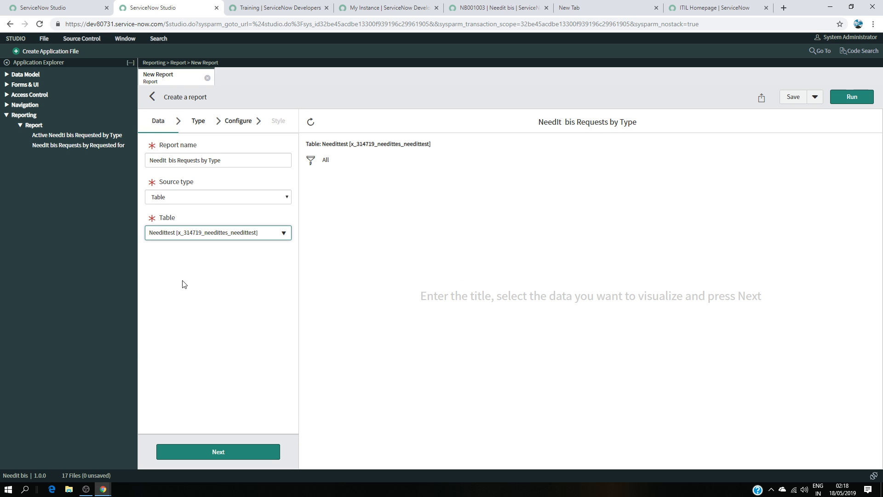
- Set the report's source table to Needit bis [x_314719_needit_bi_needit_bis] and continue to the visualization types
left_click(280, 234)
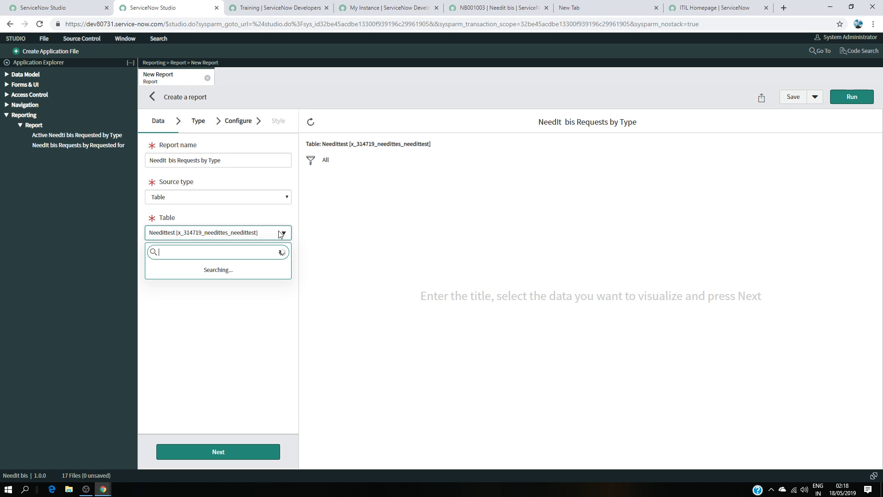
type("nee")
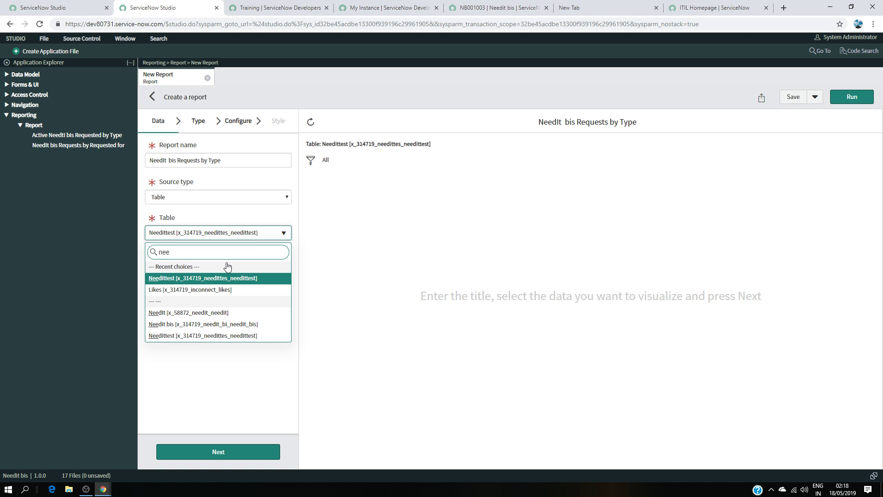
type("d")
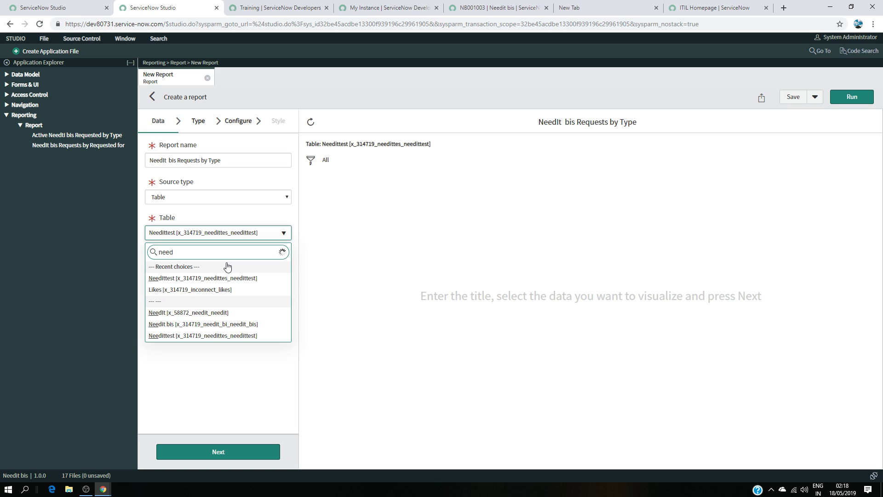
left_click(181, 324)
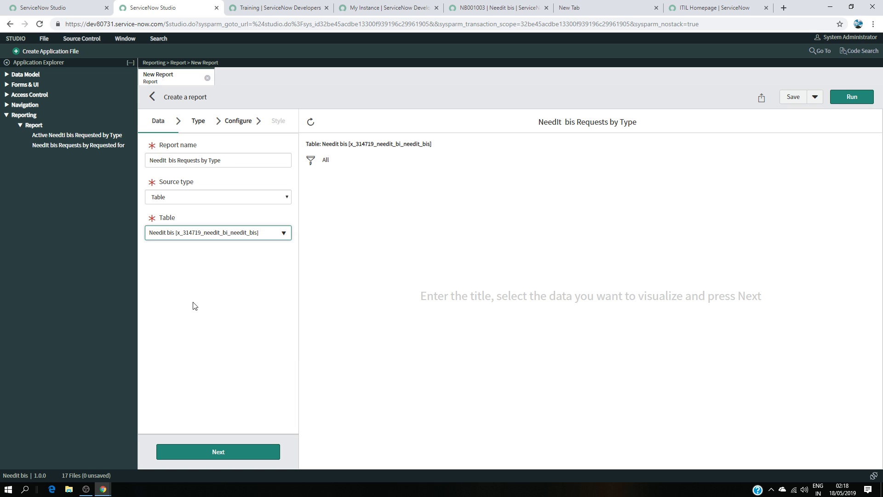
left_click(231, 454)
- Check the chart type of NeedIt's Requests by Type report and make the new report a donut chart as well
key("ctrl+Page_Up")
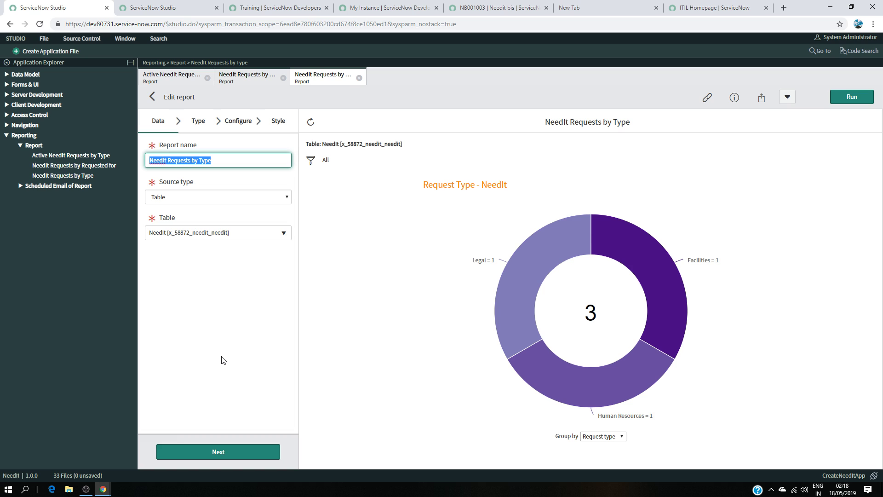
left_click(180, 123)
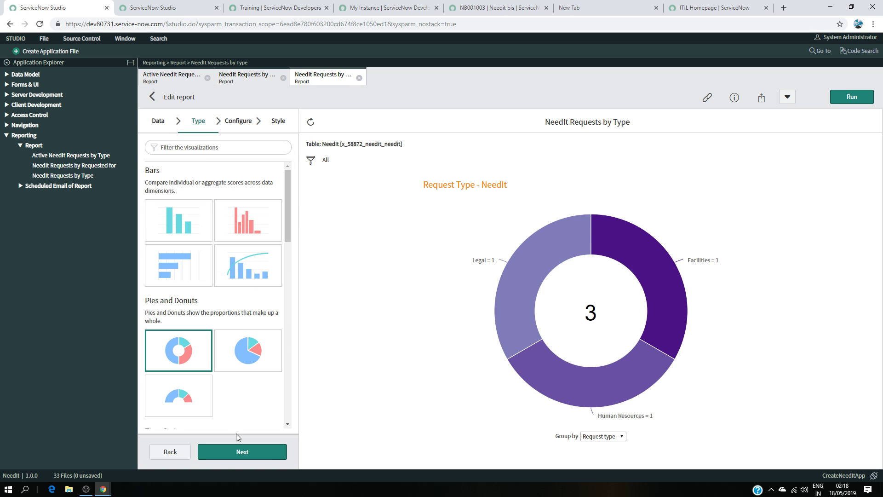
key("ctrl+Page_Down")
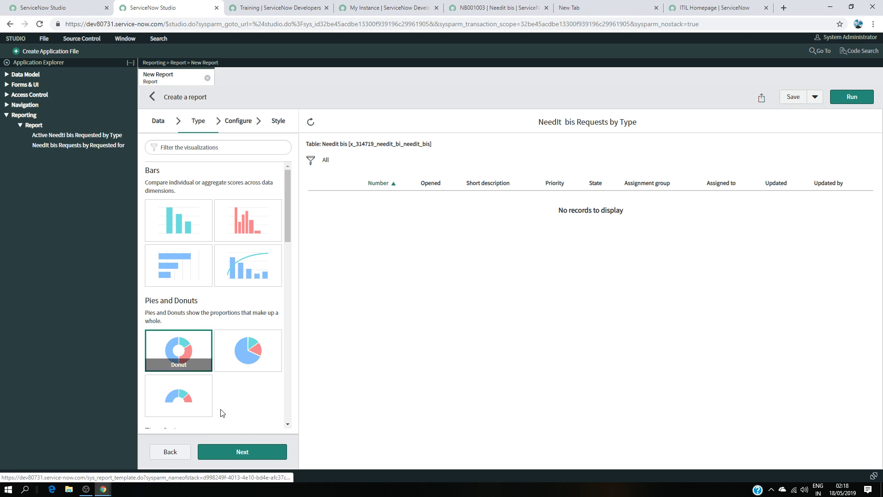
left_click(261, 461)
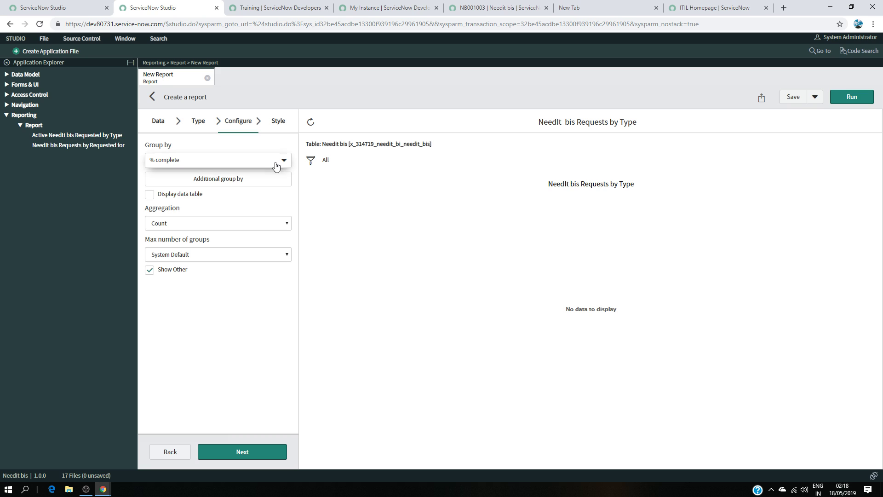
- Group the donut report by Request type and continue to its style settings
left_click(253, 160)
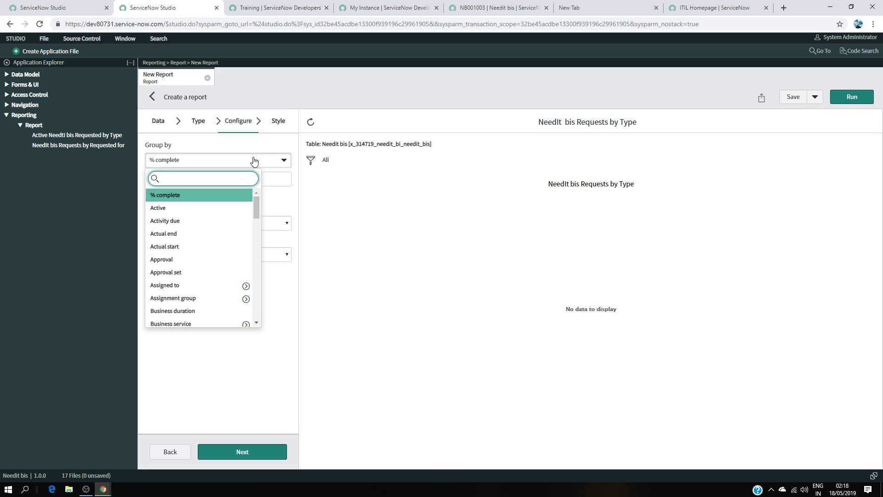
left_click(91, 7)
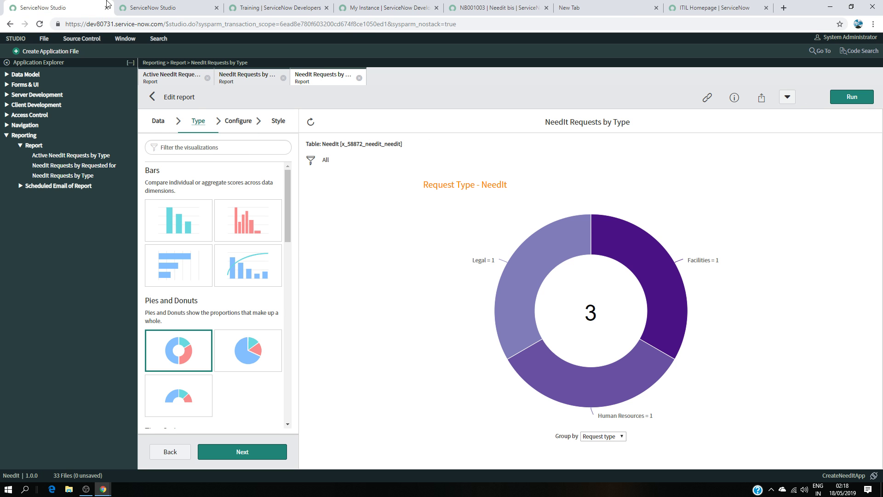
left_click(151, 3)
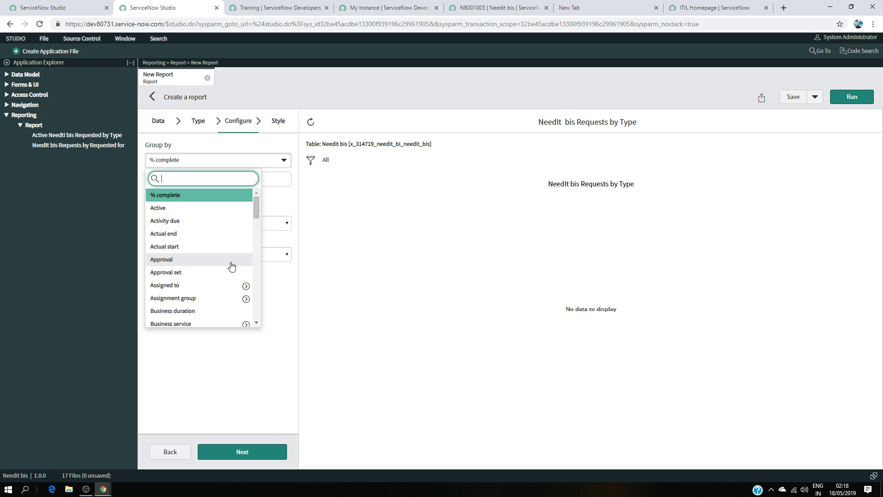
type("requeste")
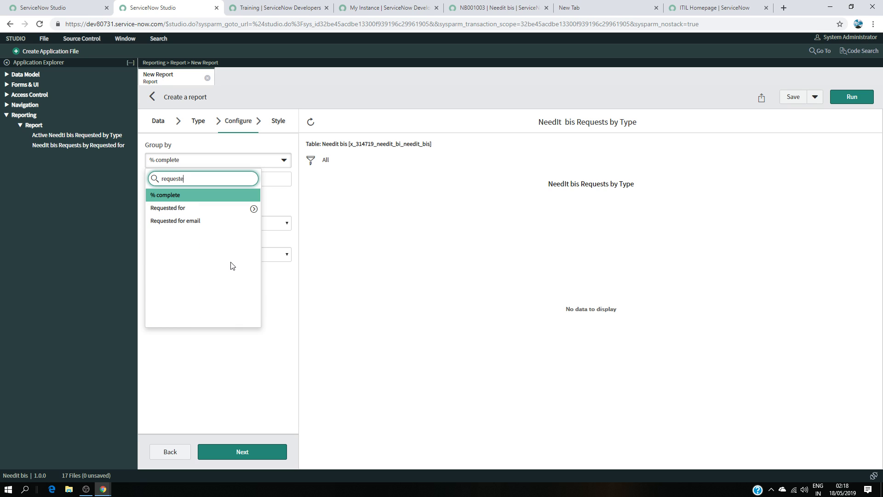
key("BackSpace")
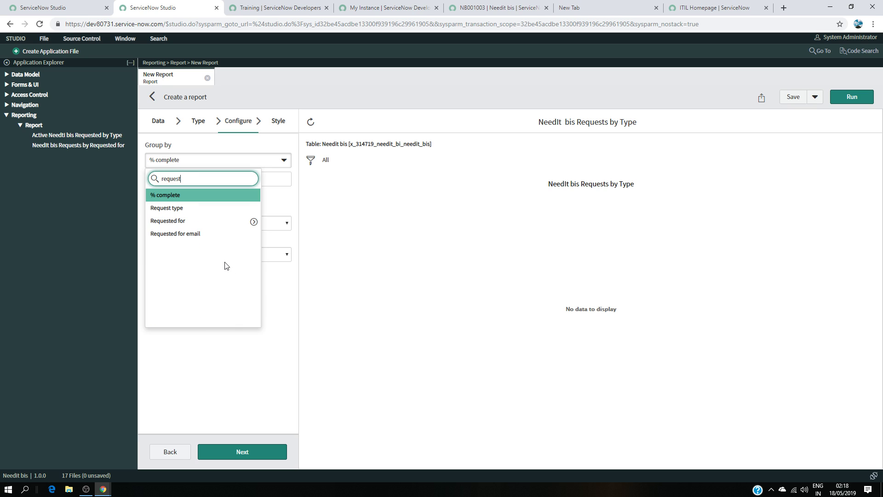
left_click(201, 207)
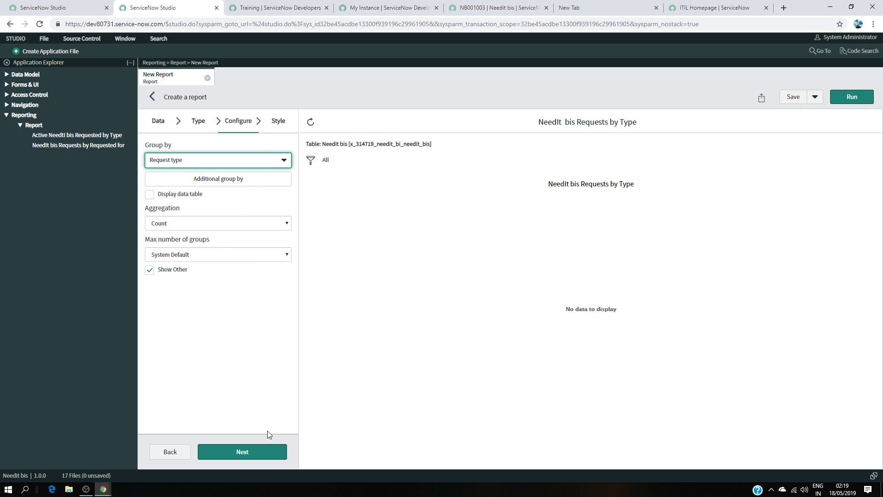
left_click(252, 451)
- Save the new requests by type report, keep its sharing set to Me and publish it
left_click(252, 452)
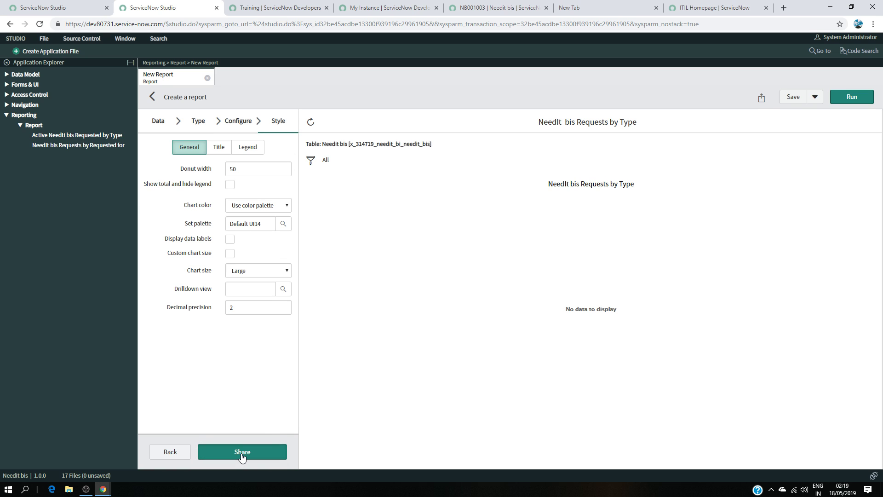
left_click(758, 151)
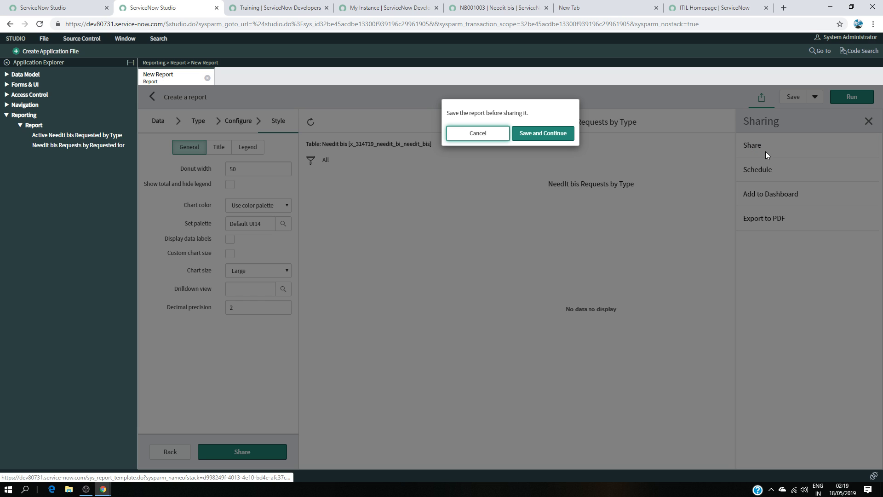
left_click(544, 136)
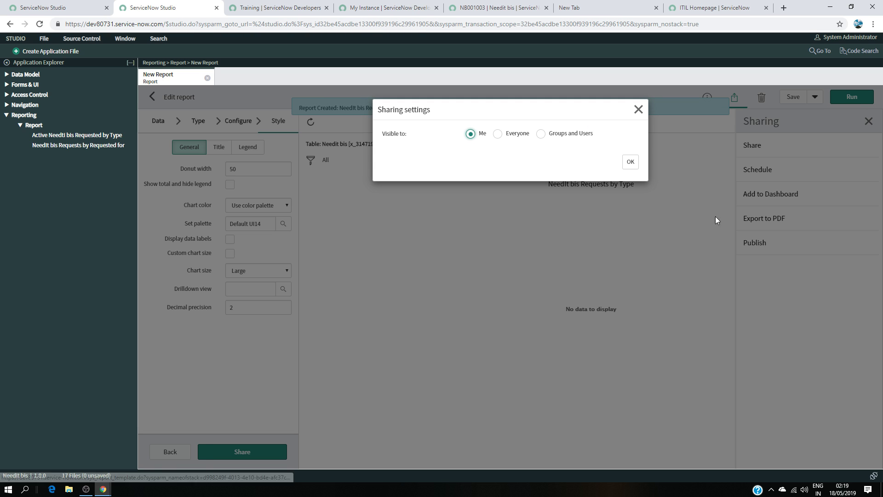
left_click(628, 162)
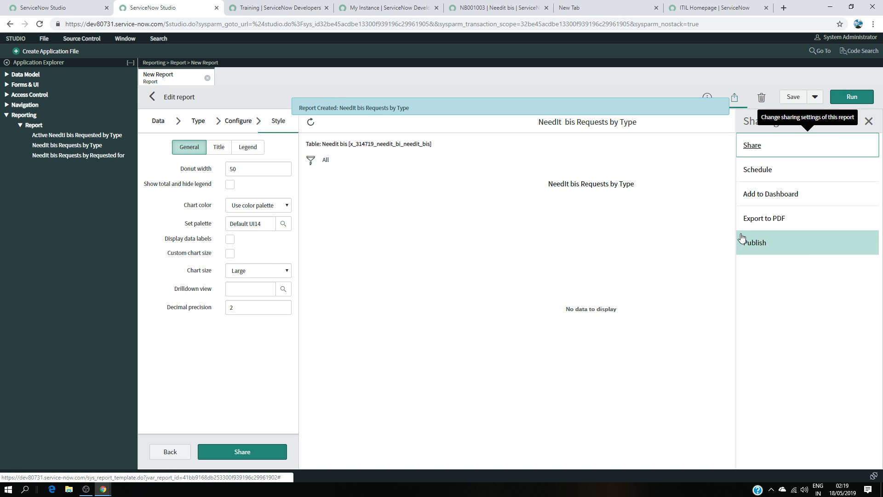
left_click(754, 243)
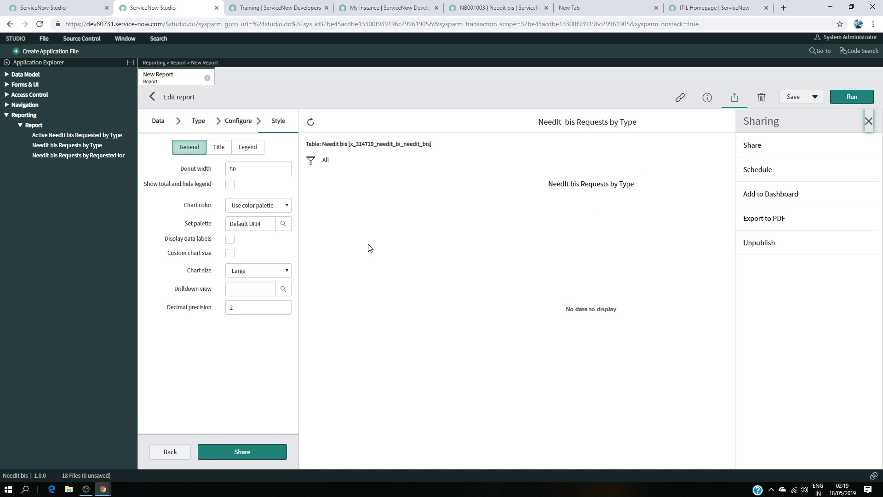
- Set the source table of the Active NeedIt bis Requested by Type report to Needit bis [x_314719_needit_bi_needit_bis]
left_click(69, 145)
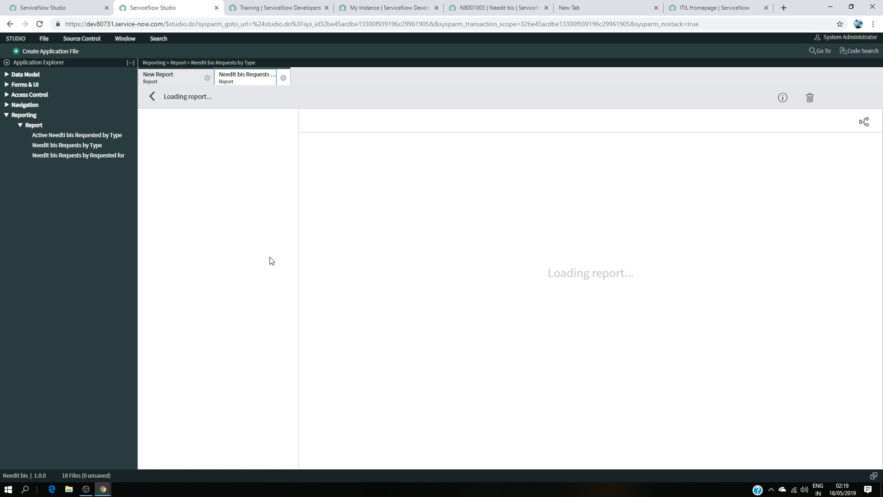
left_click(92, 136)
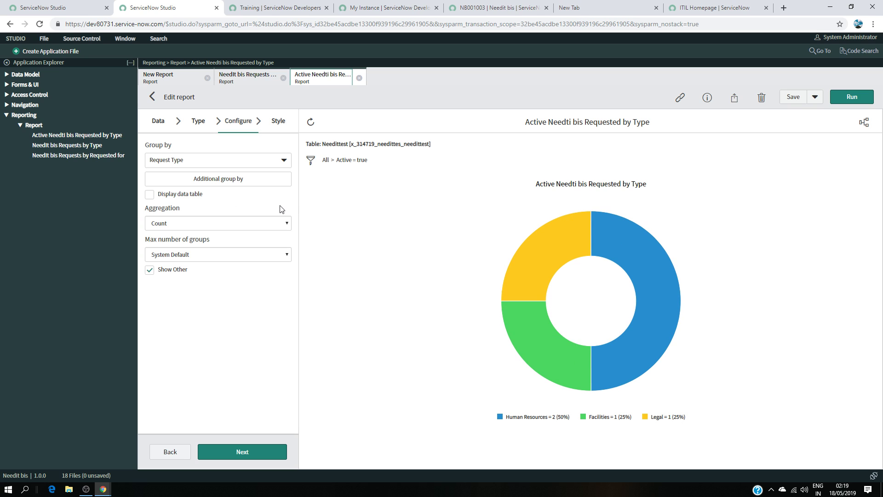
left_click(158, 121)
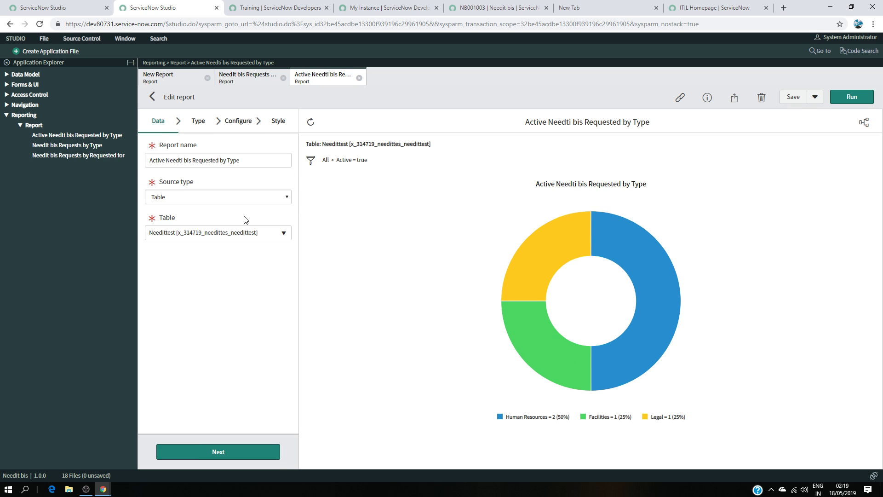
left_click(259, 235)
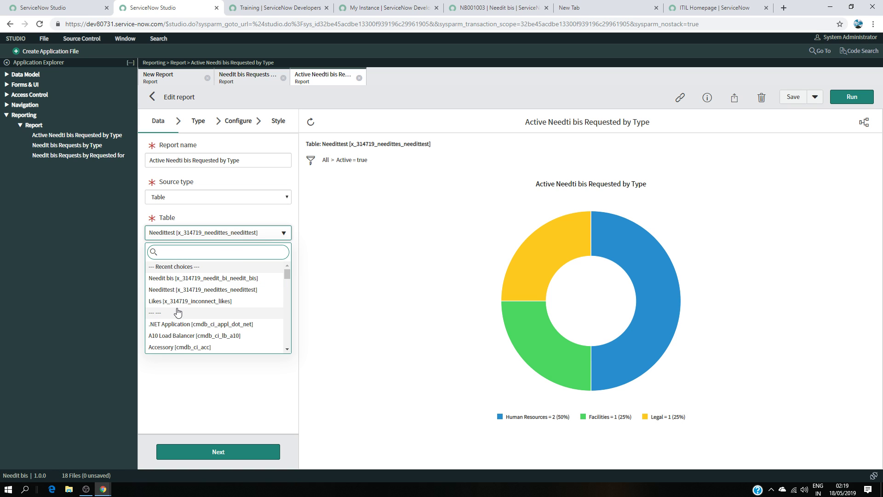
left_click(184, 279)
left_click(226, 452)
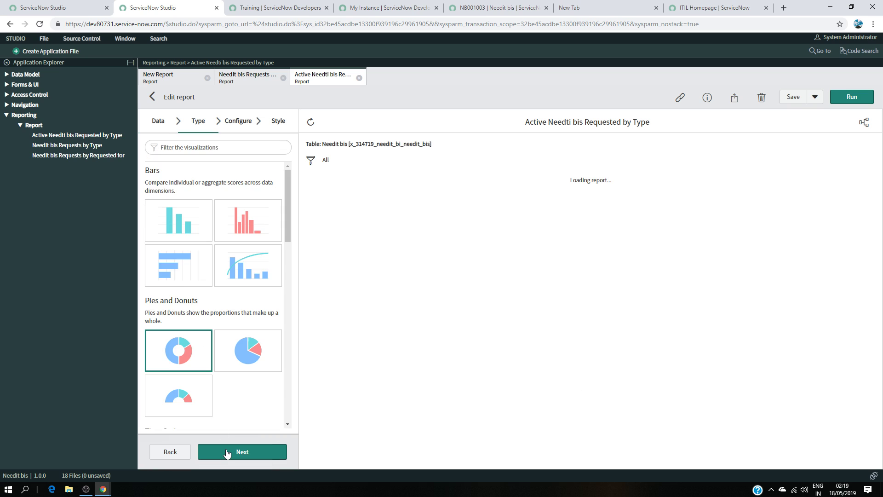
- Continue through the active requests report's remaining settings, keep it visible to Me and save it
left_click(228, 452)
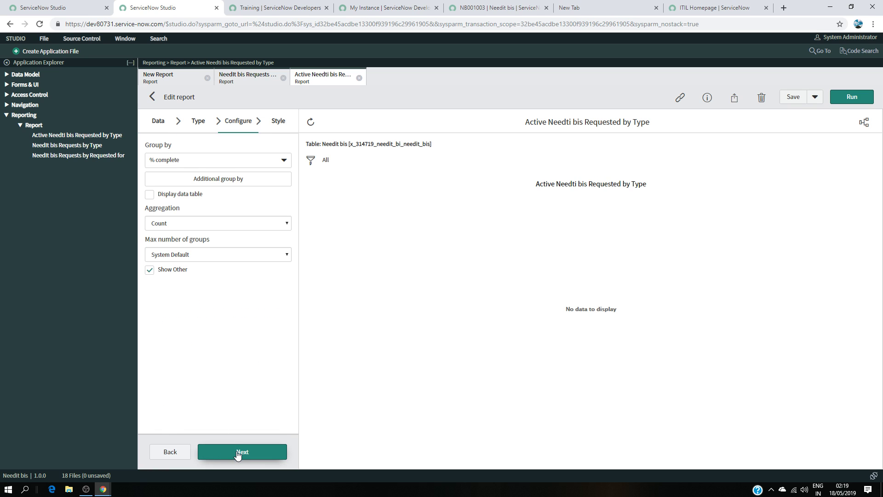
left_click(236, 452)
left_click(237, 454)
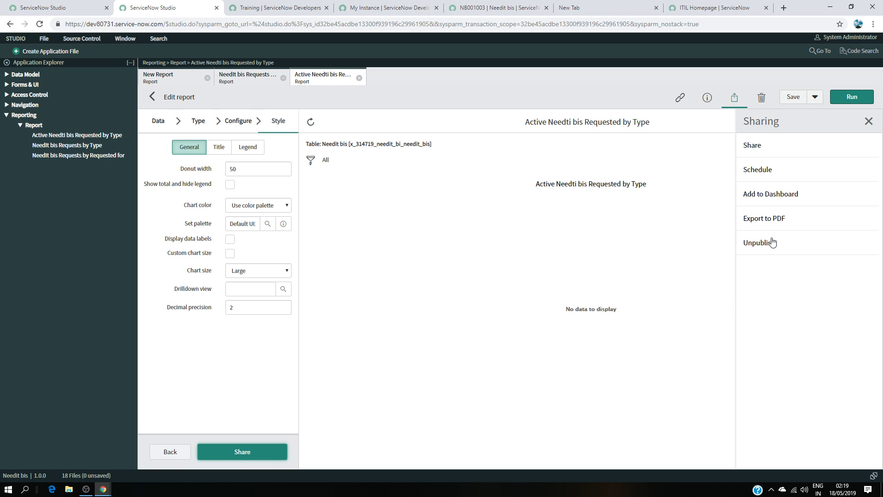
left_click(775, 146)
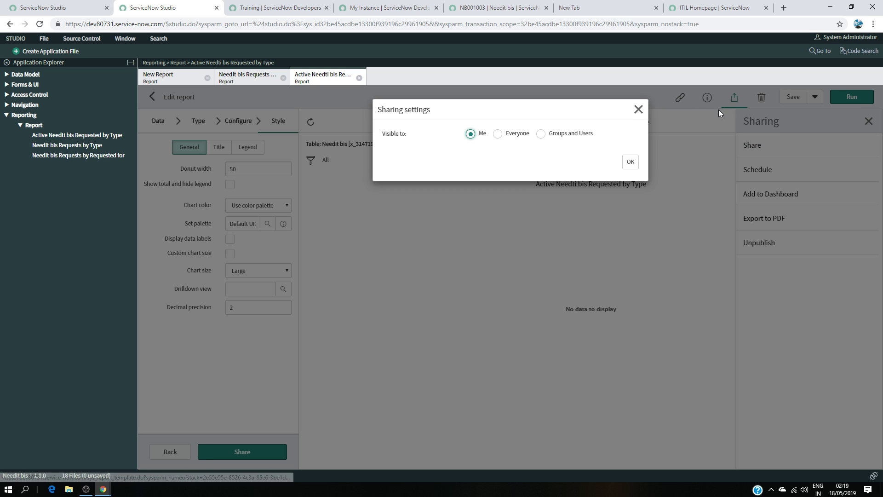
left_click(631, 165)
left_click(791, 98)
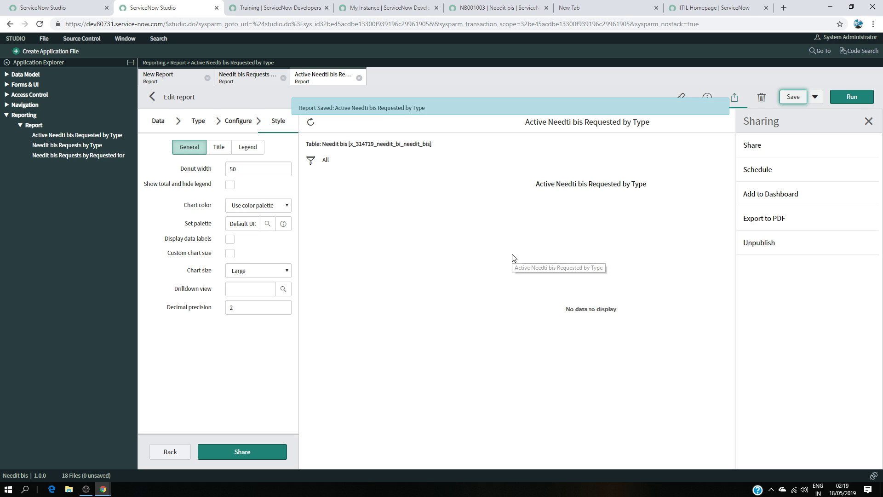
- Examine the source table and grouping of the application's Requests by Type and Requests by Requested for reports
left_click(19, 125)
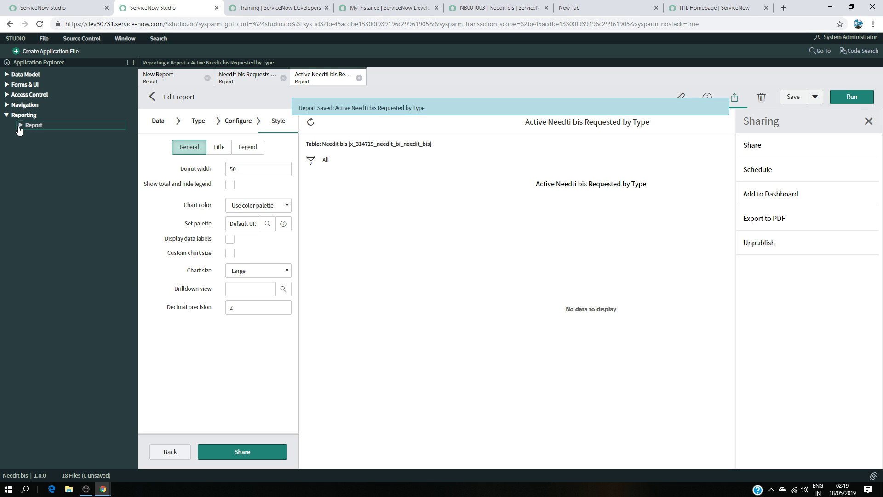
left_click(21, 128)
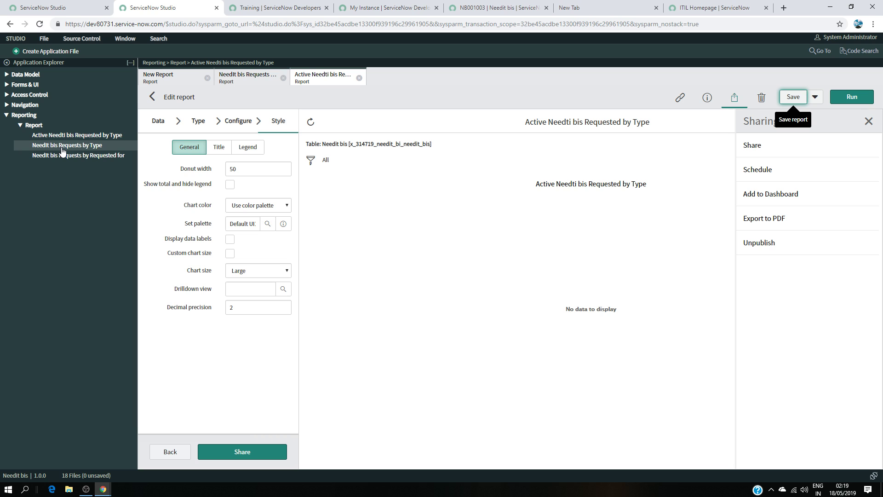
left_click(62, 148)
left_click(71, 136)
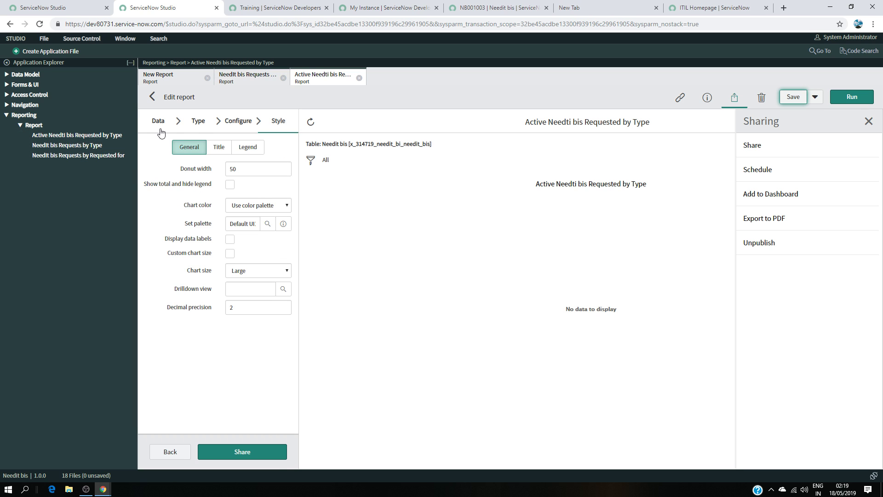
left_click(158, 128)
left_click(72, 146)
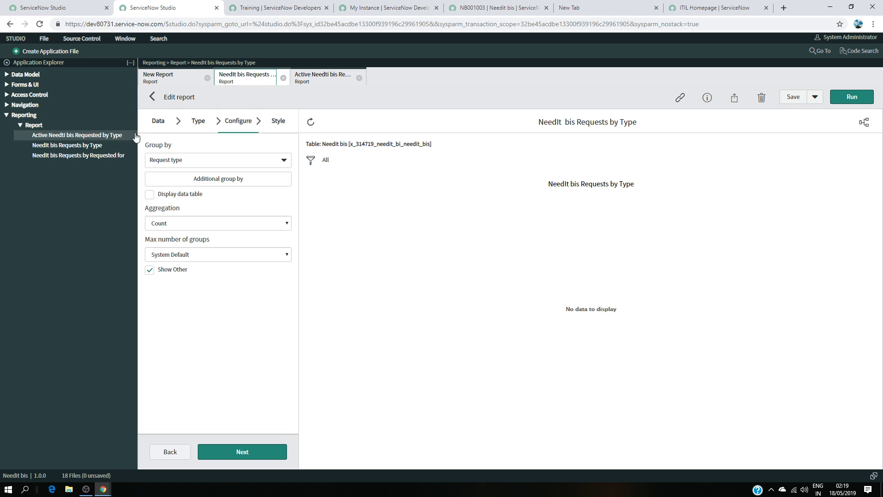
left_click(155, 126)
left_click(111, 156)
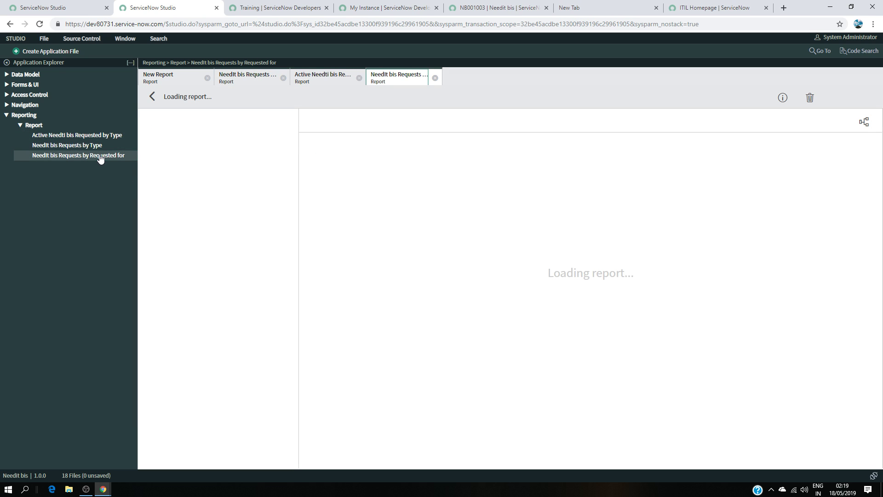
left_click(159, 131)
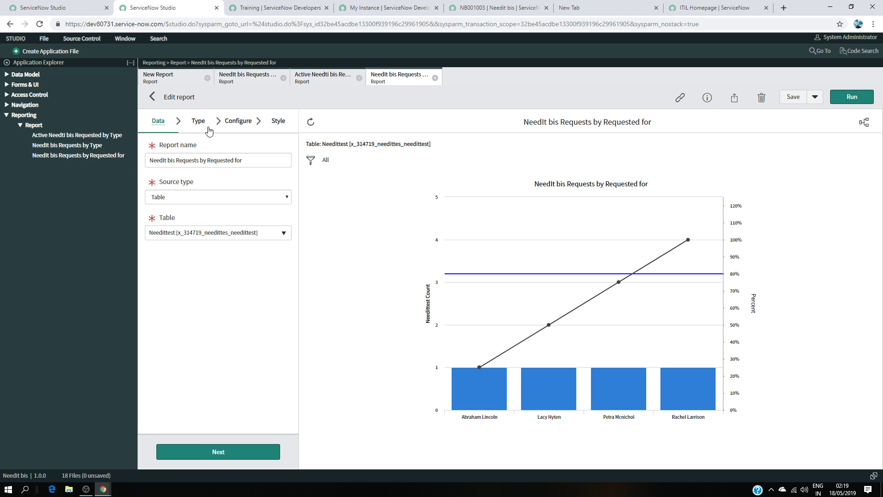
left_click(239, 123)
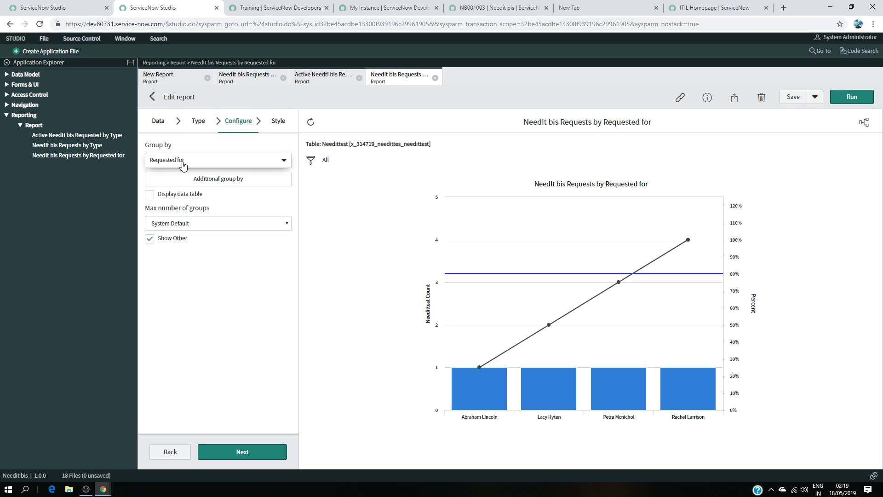
left_click(67, 145)
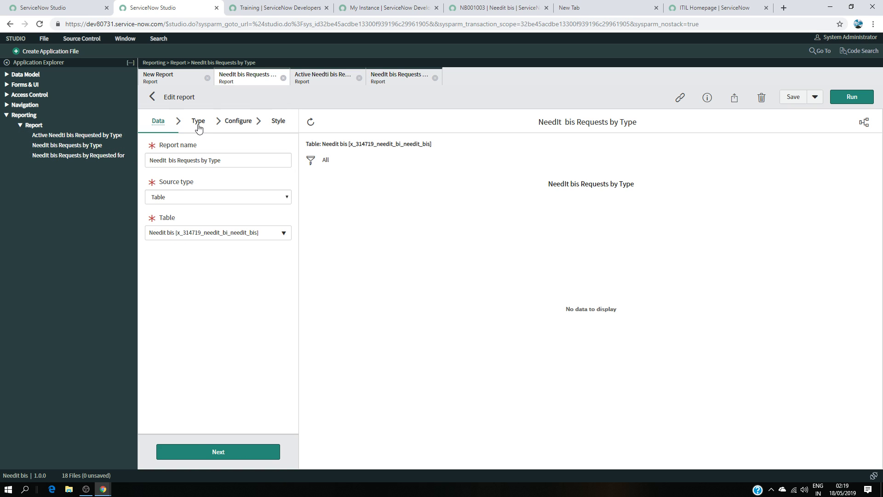
left_click(239, 121)
- Group the Active NeedIt bis Requested by Type report by Request type and open its filter conditions
left_click(77, 134)
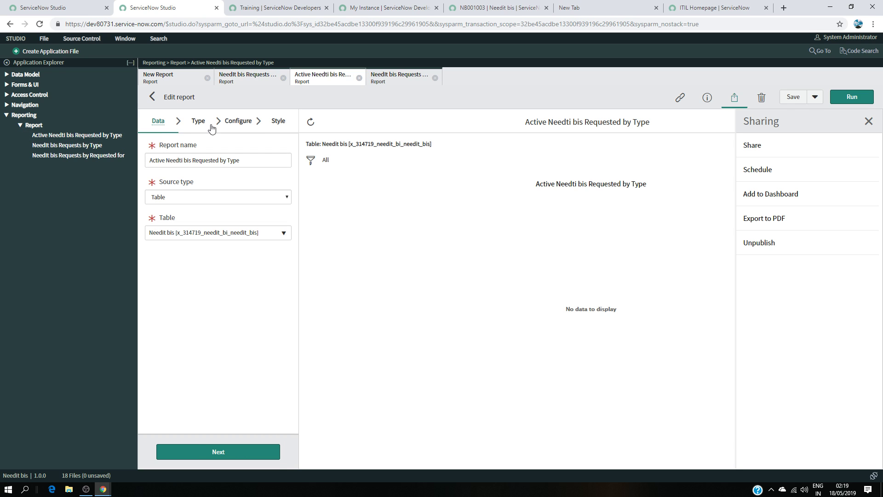
left_click(238, 121)
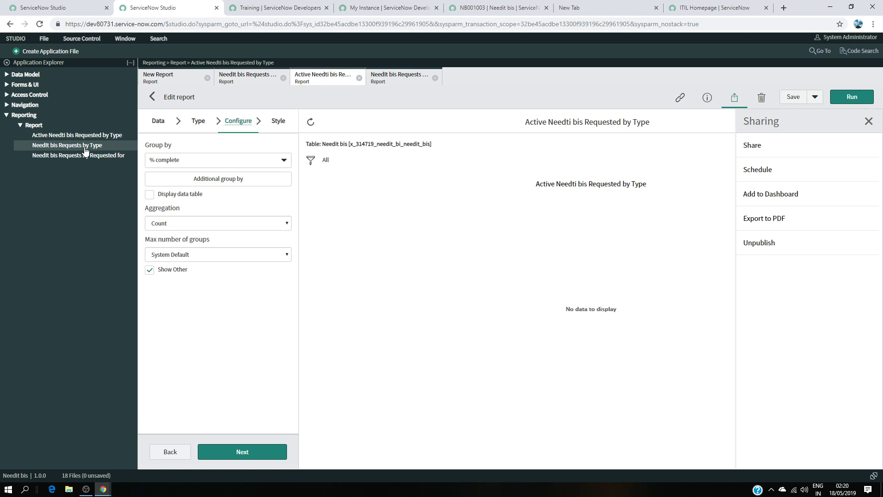
left_click(226, 166)
type("re")
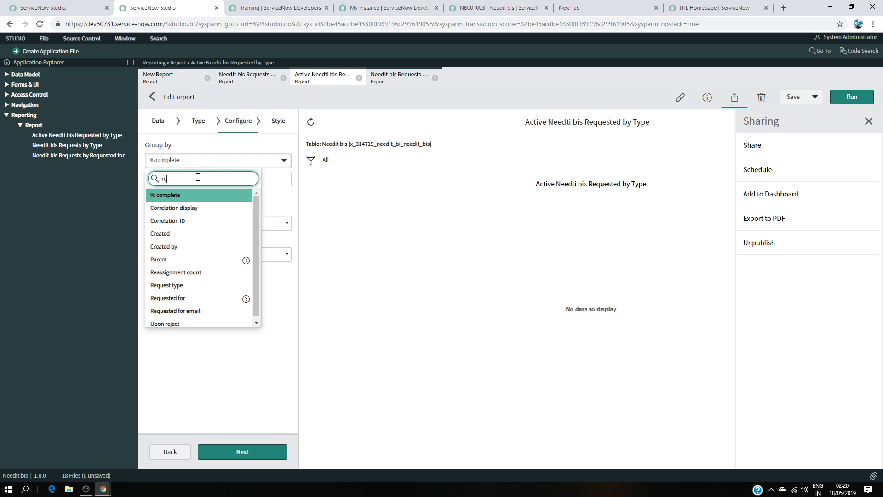
type("ques")
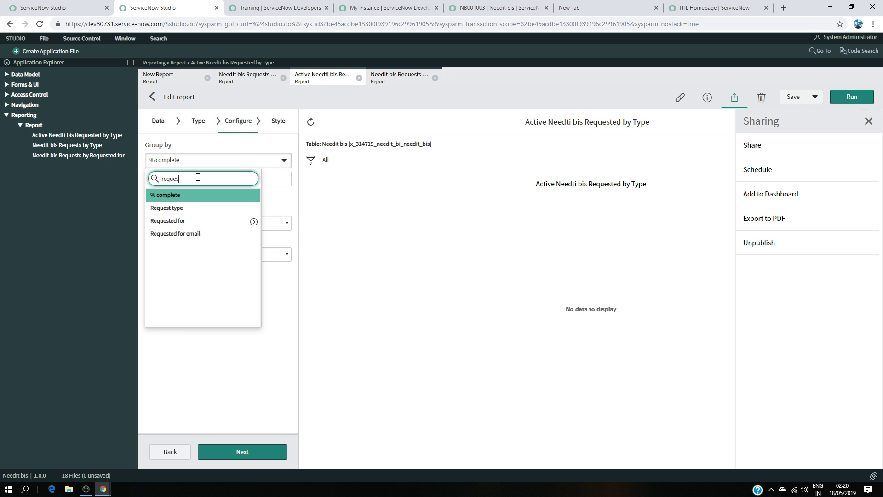
left_click(179, 208)
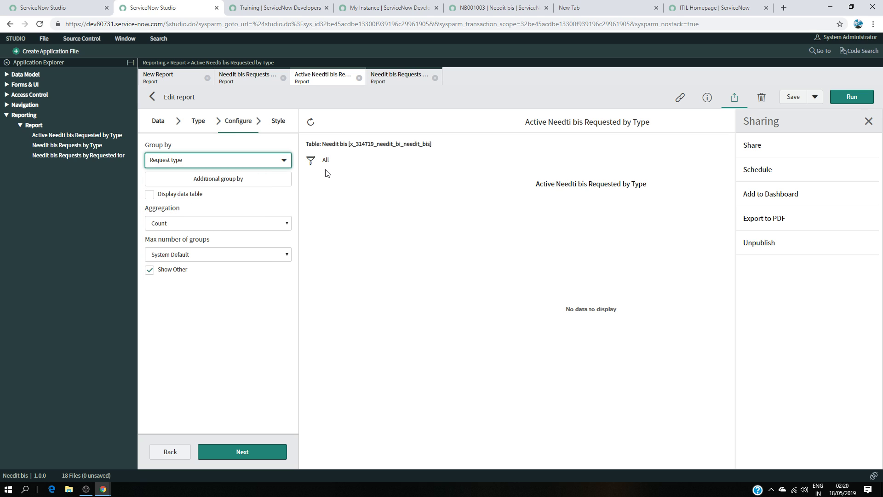
left_click(310, 160)
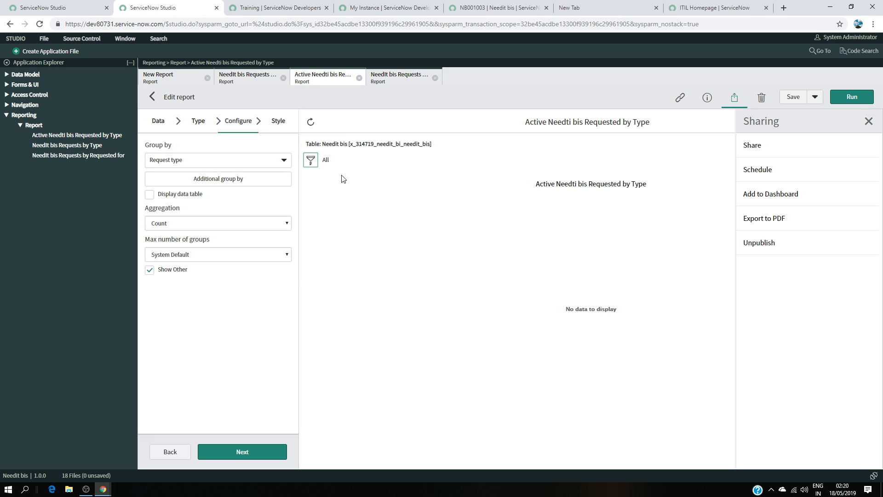
- Try a filter condition on the State field and bring up its possible values
left_click(388, 223)
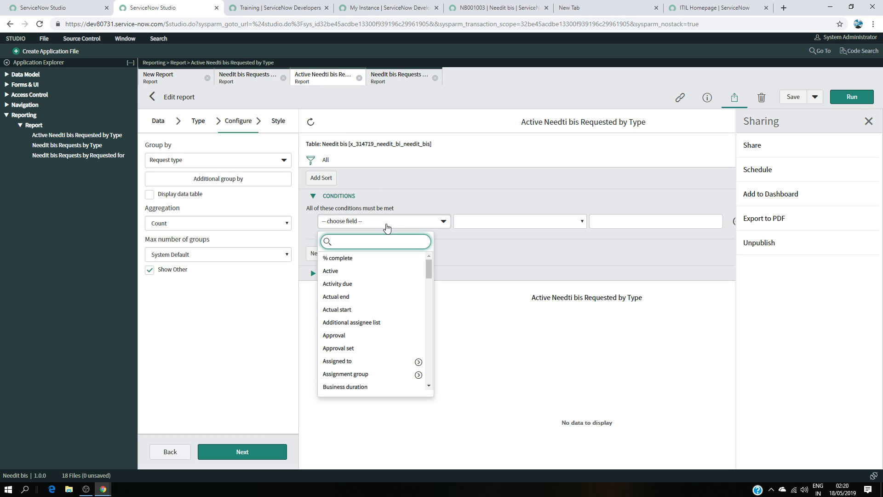
type("sta")
left_click(336, 284)
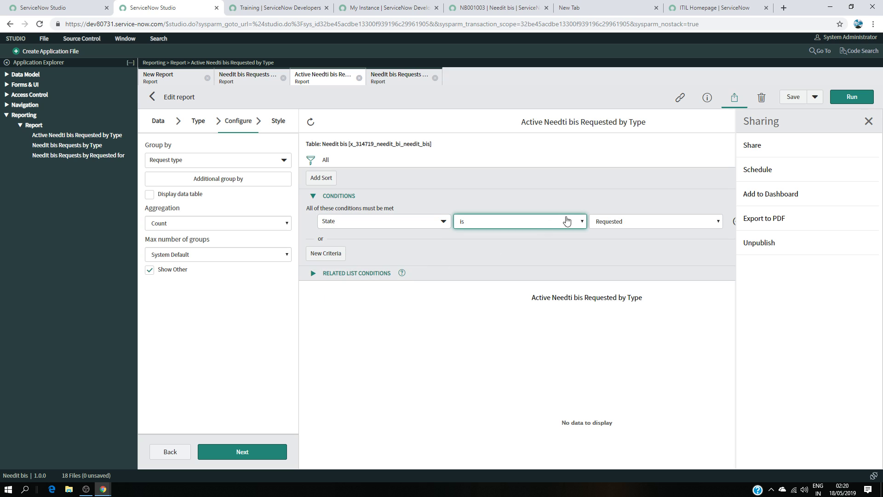
left_click(596, 223)
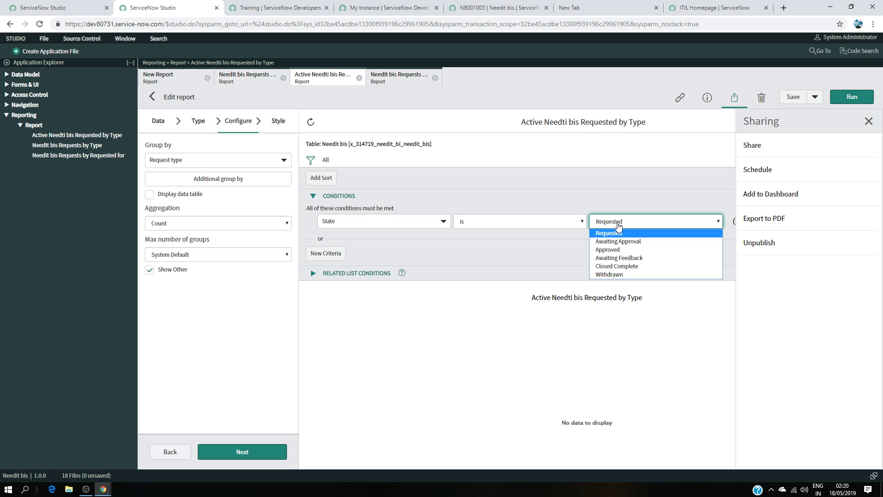
- Set the report's filter condition to Active is true and save the report
left_click(443, 222)
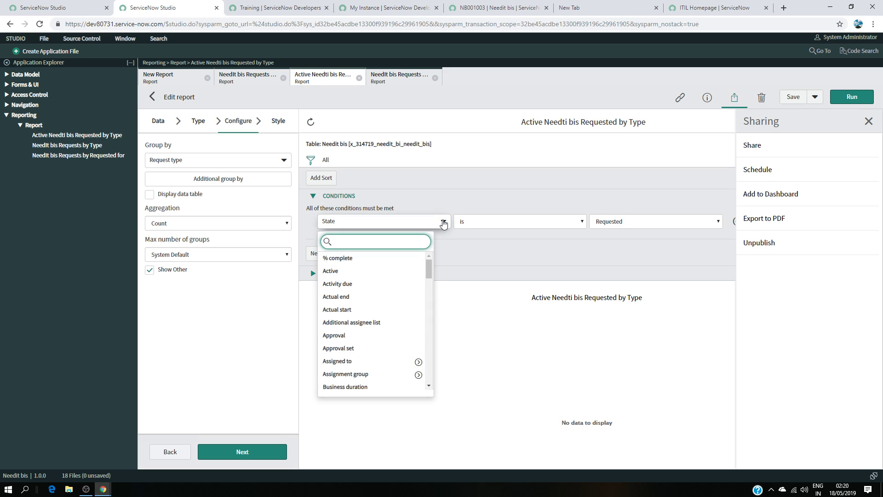
type("ac")
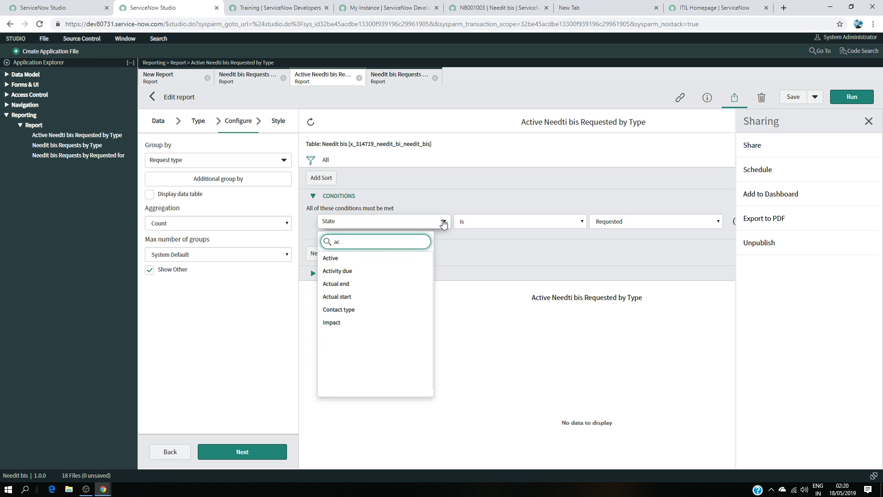
left_click(384, 257)
left_click(793, 97)
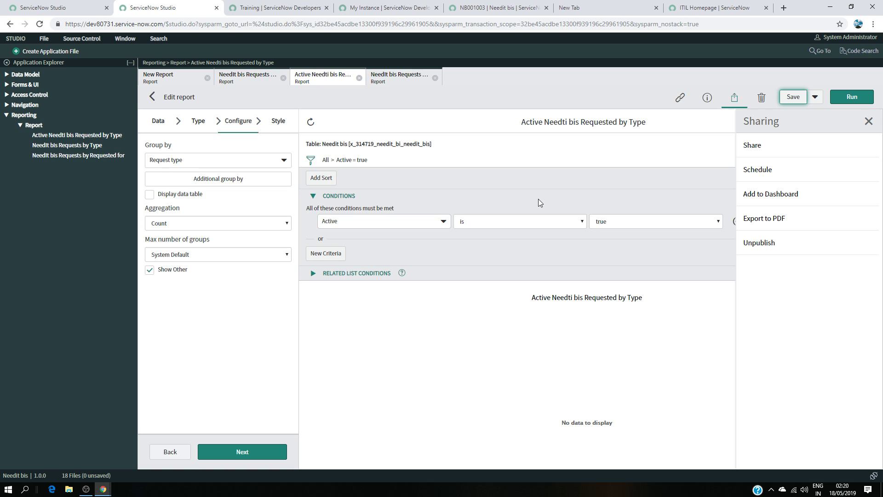
left_click(794, 97)
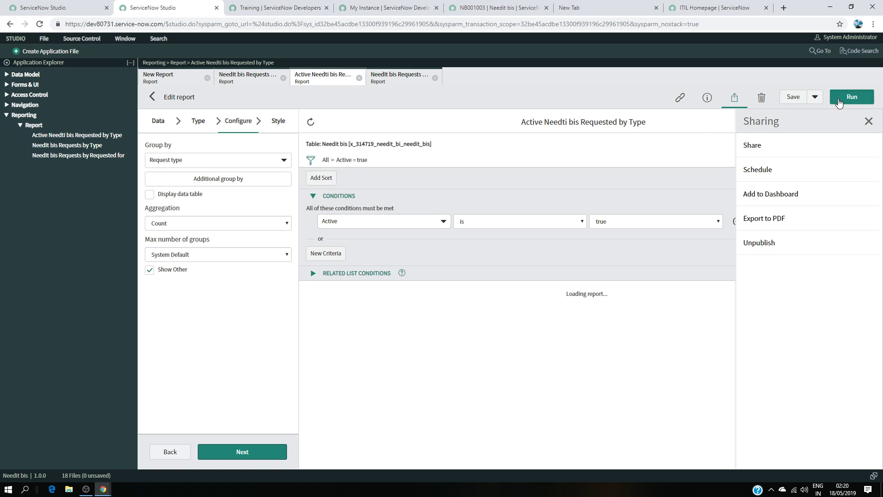
- Advance the Active Needti bis Requested by Type report to its style settings and save it
left_click(258, 452)
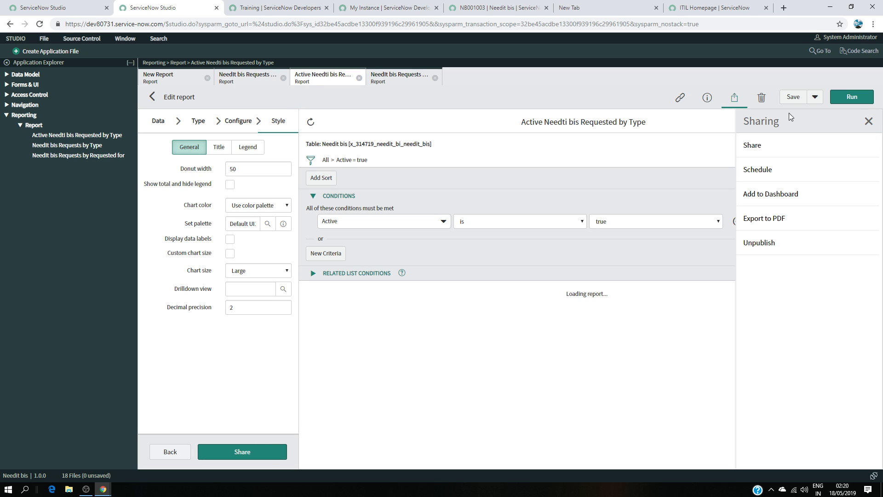
left_click(781, 98)
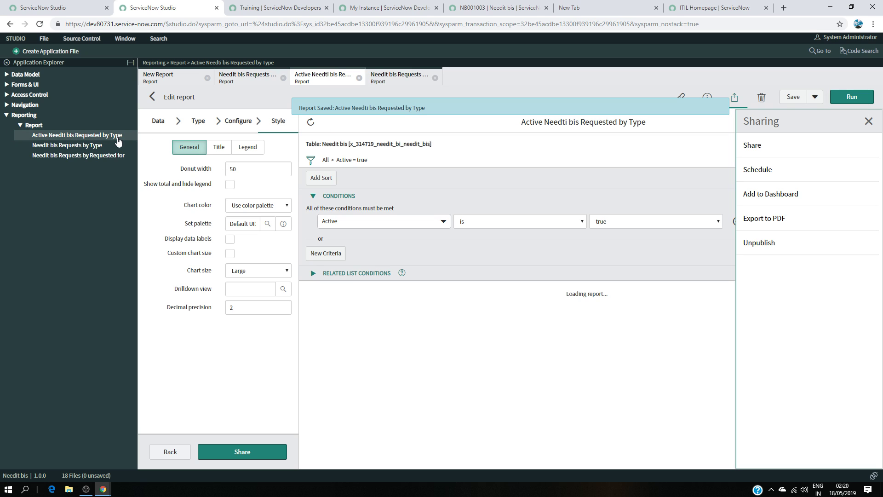
- Compare the source table and grouping of the NeedIt bis Requests by Type and Active Needti bis Requested by Type reports
left_click(73, 146)
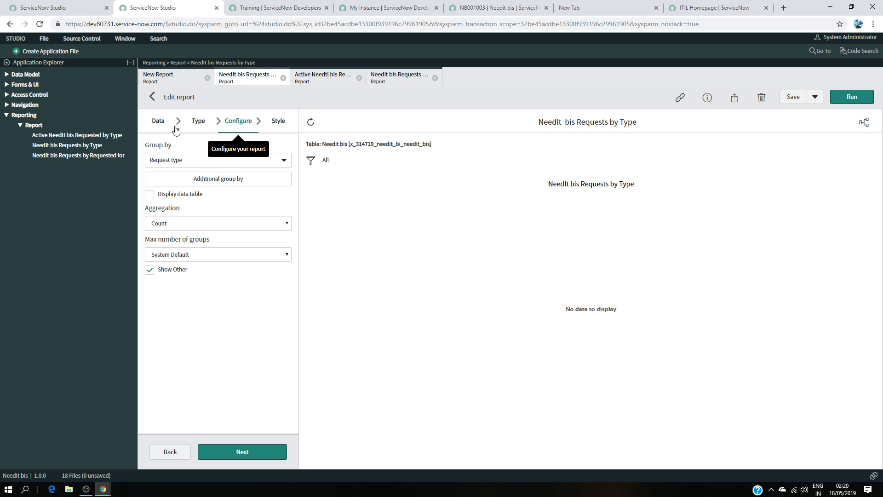
left_click(161, 123)
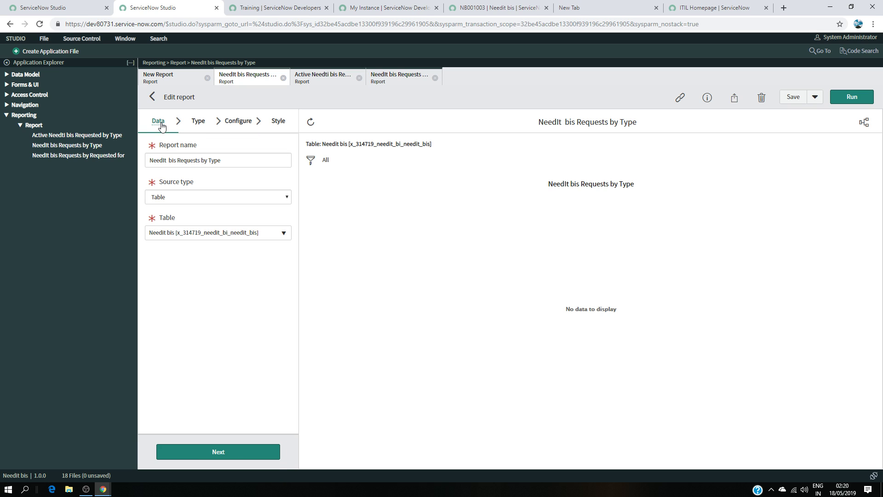
left_click(243, 127)
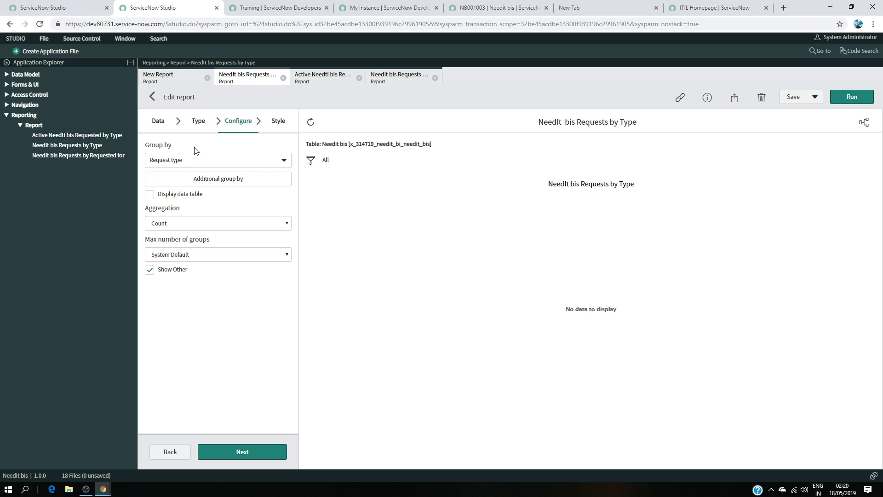
left_click(158, 121)
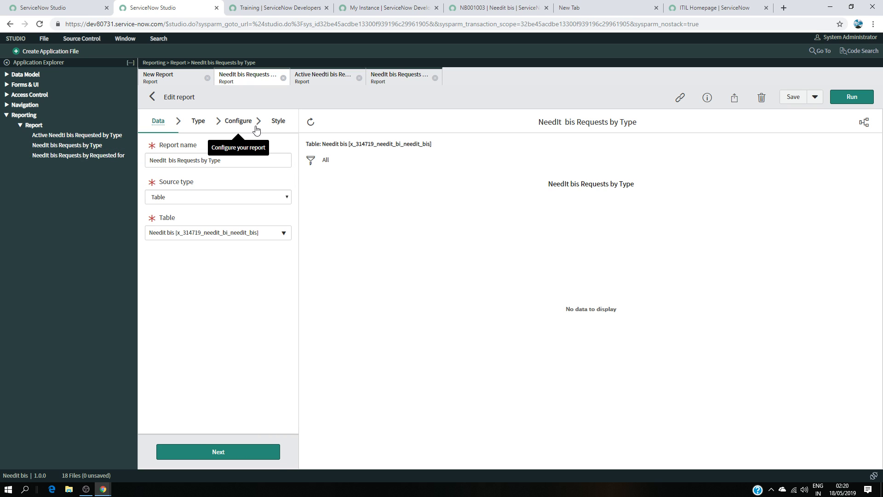
left_click(243, 122)
left_click(92, 135)
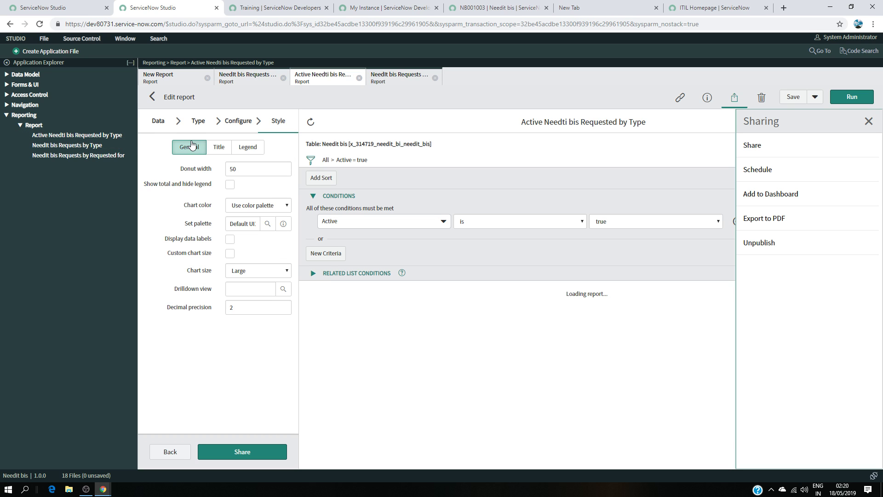
left_click(158, 121)
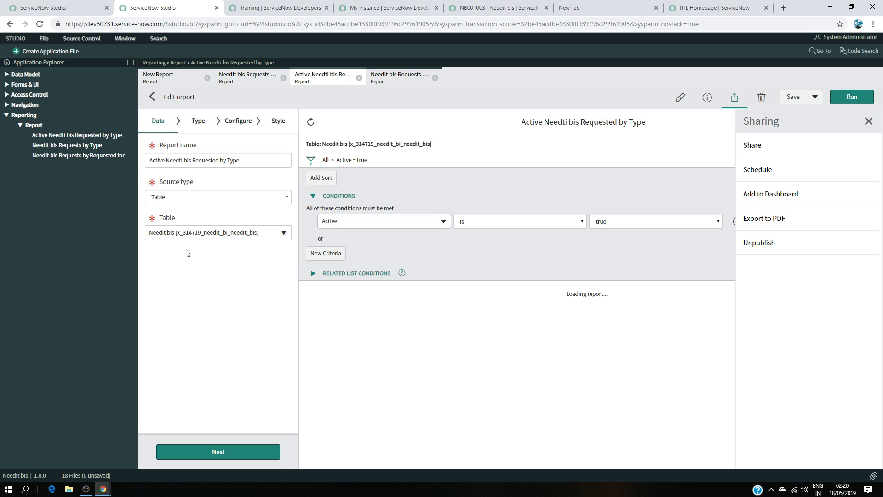
left_click(238, 122)
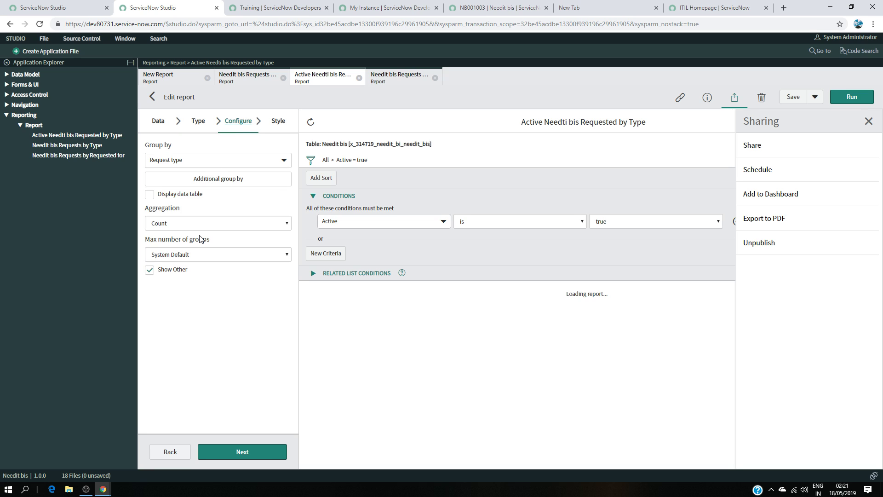
left_click(267, 452)
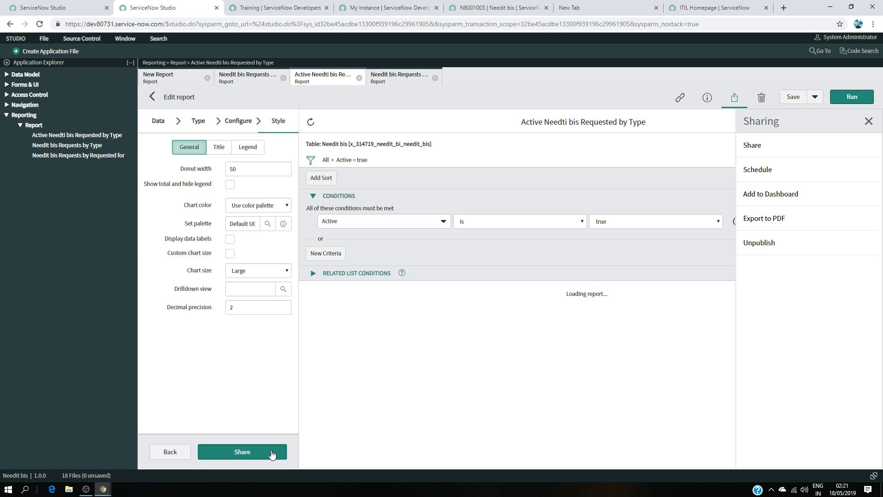
- Save the Active Needti bis Requested by Type report again and close its sharing options and condition builder
left_click(795, 98)
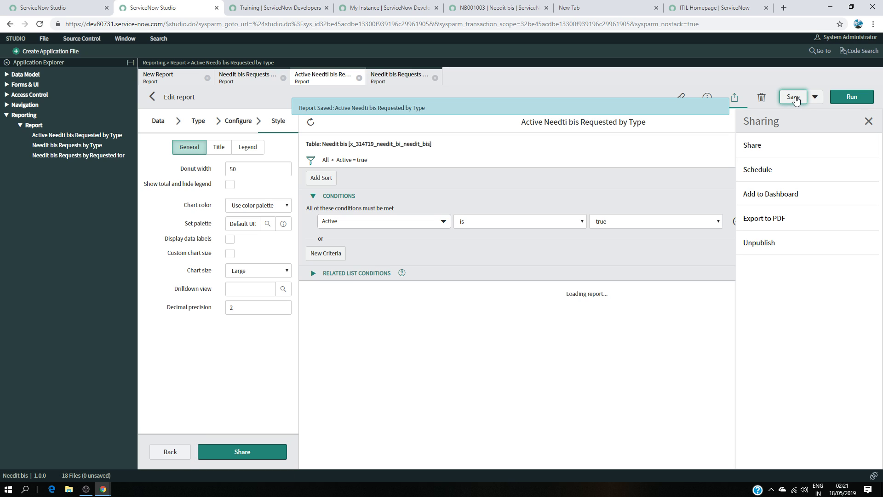
left_click(869, 121)
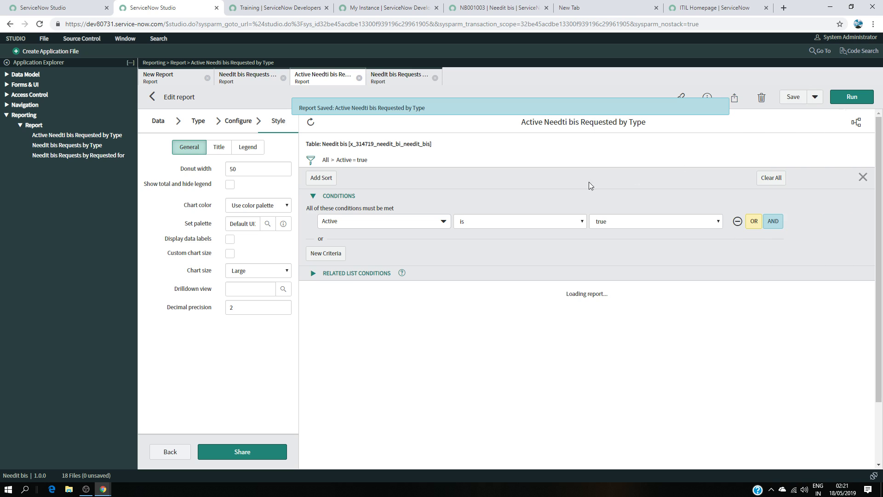
left_click(862, 177)
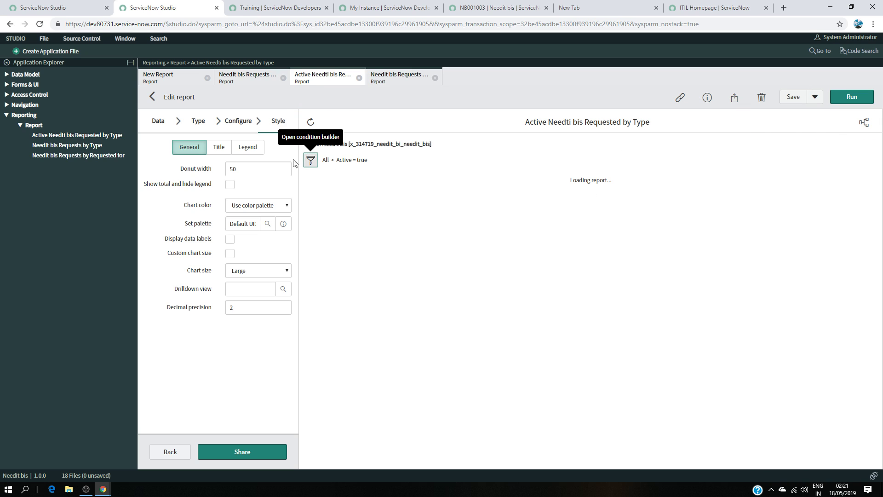
- Examine the NeedIt application's scheduled email for the Requests by Type report, including its run frequency options and recipient fields
left_click(21, 125)
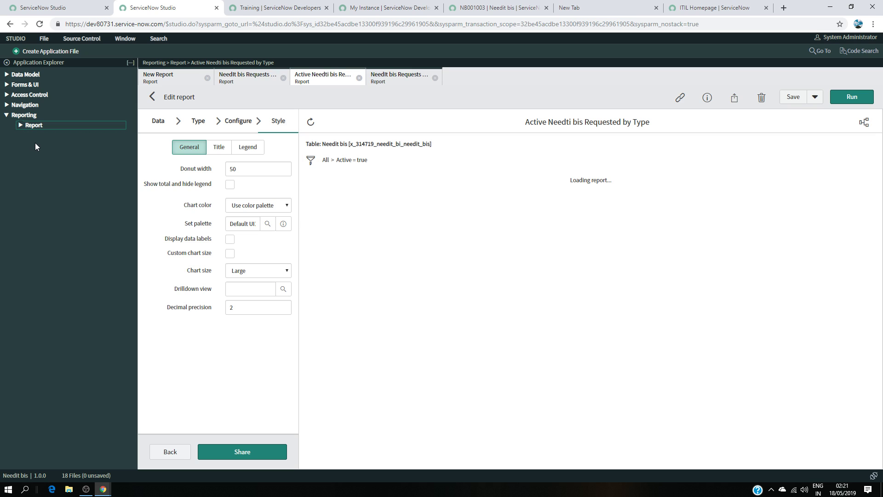
left_click(20, 125)
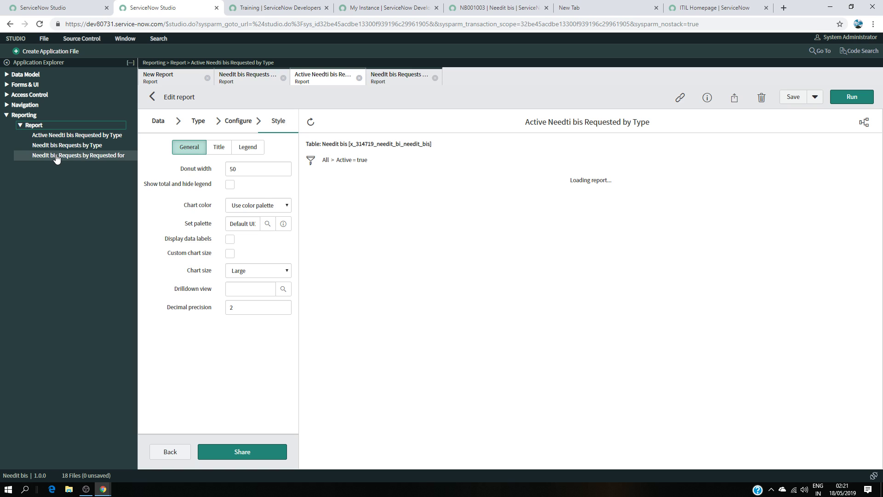
left_click(65, 7)
left_click(20, 186)
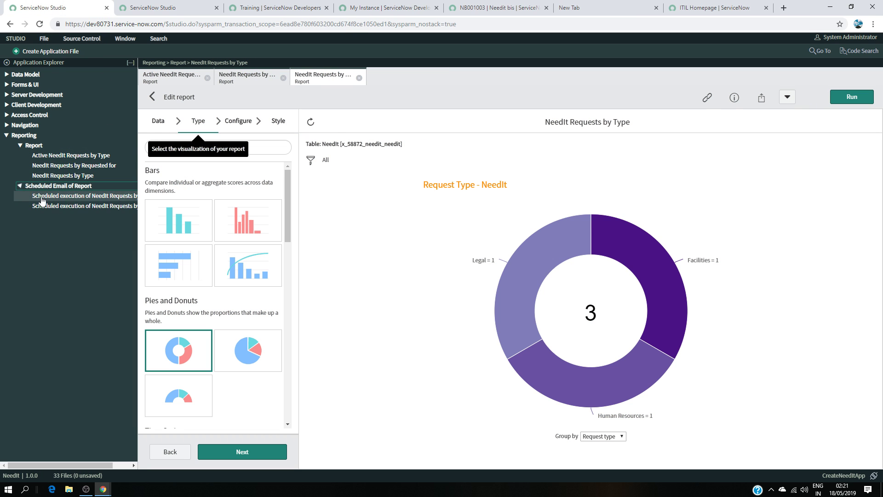
left_click(94, 197)
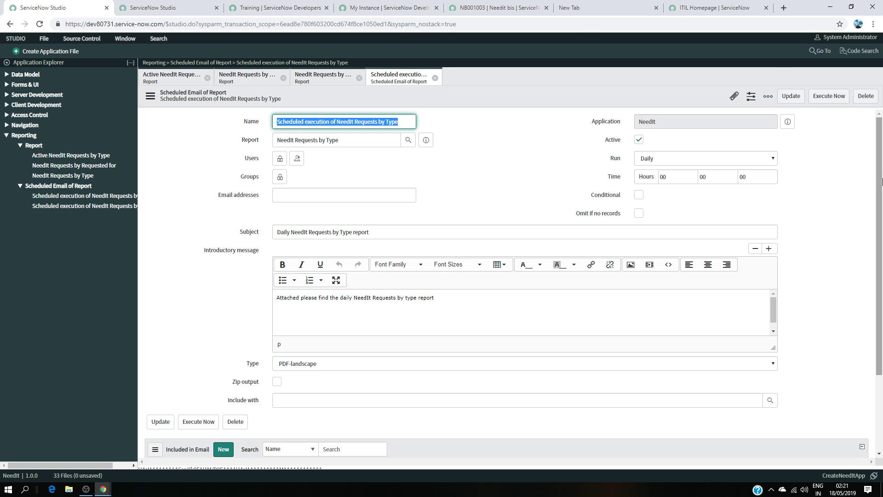
left_click(752, 159)
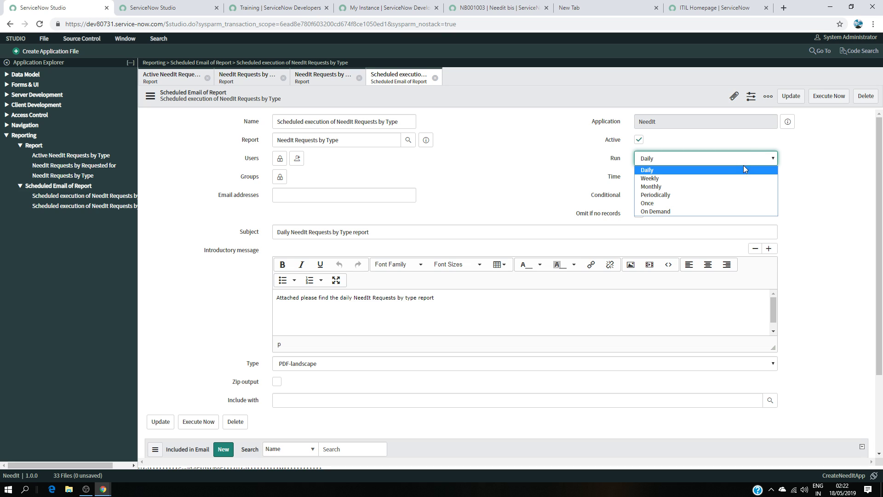
left_click(522, 177)
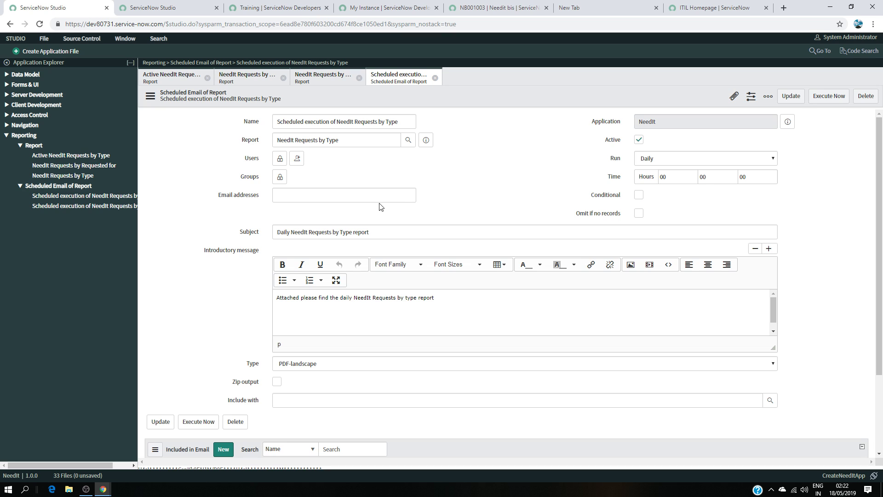
left_click(309, 199)
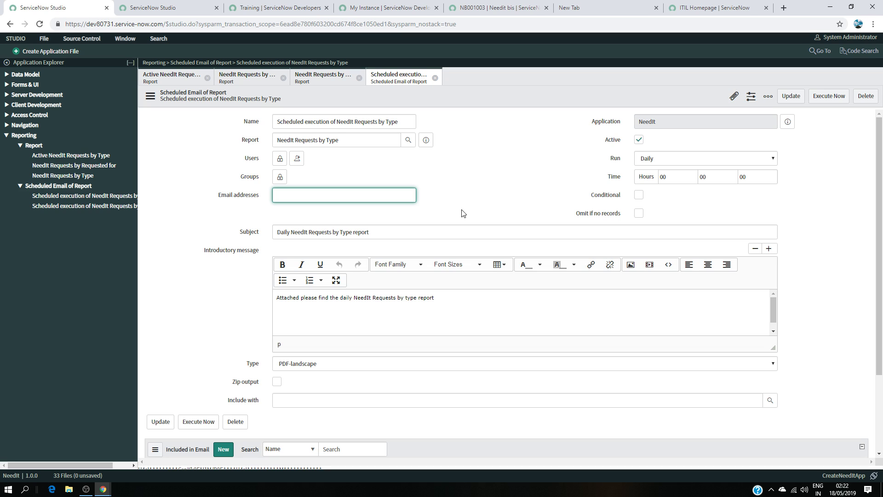
- Create a new Scheduled Email of Report file in the Needit bis application
left_click(157, 7)
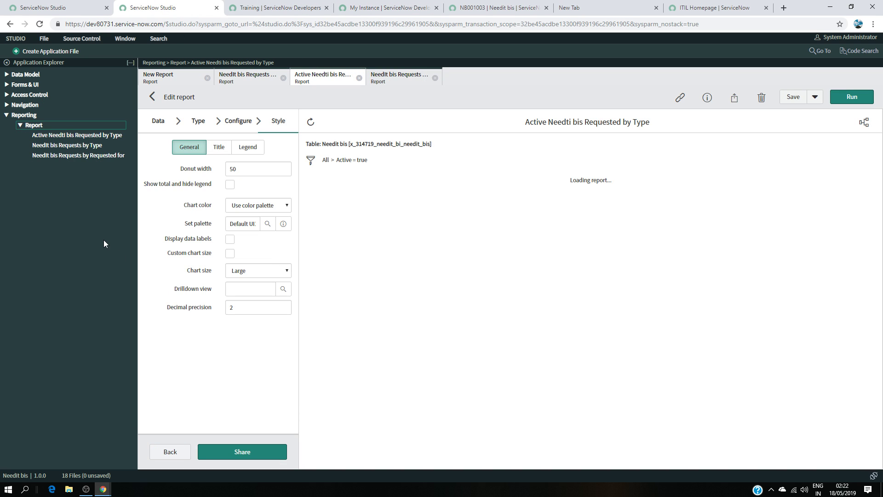
left_click(53, 51)
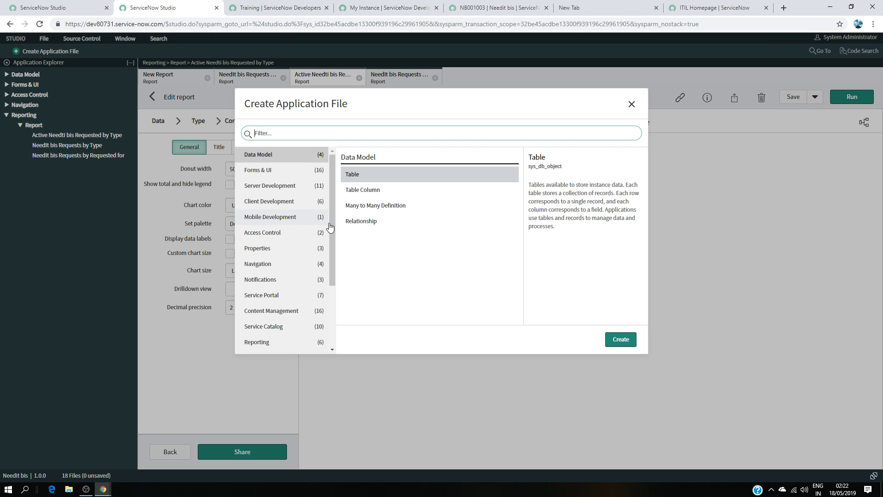
left_click(326, 130)
type("re")
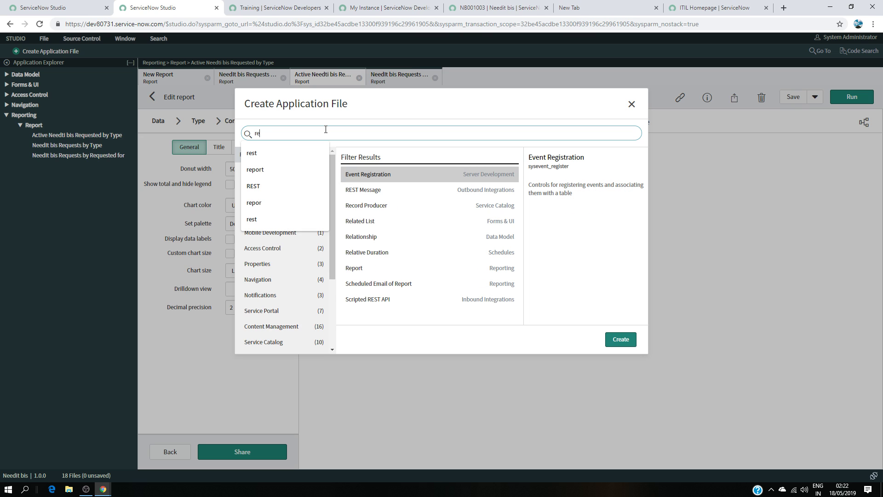
left_click(385, 284)
left_click(618, 341)
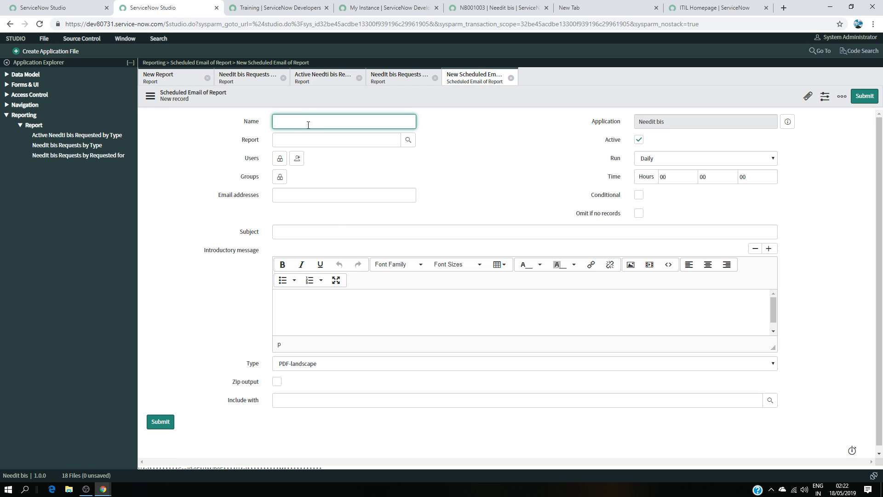
- Name the new scheduled email "Scheduled execution of NeedIt Requests by Type", copying the name from the NeedIt application's scheduled email
left_click(83, 6)
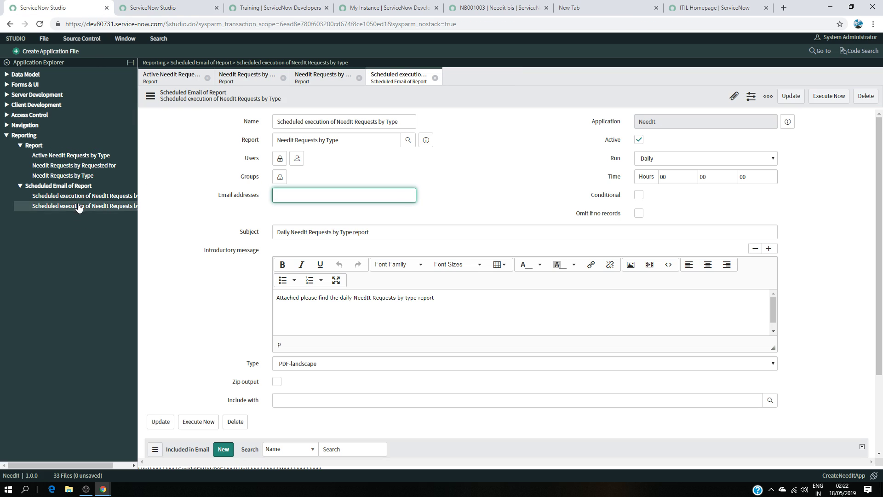
left_click_drag(405, 123, 249, 121)
key("ctrl+c")
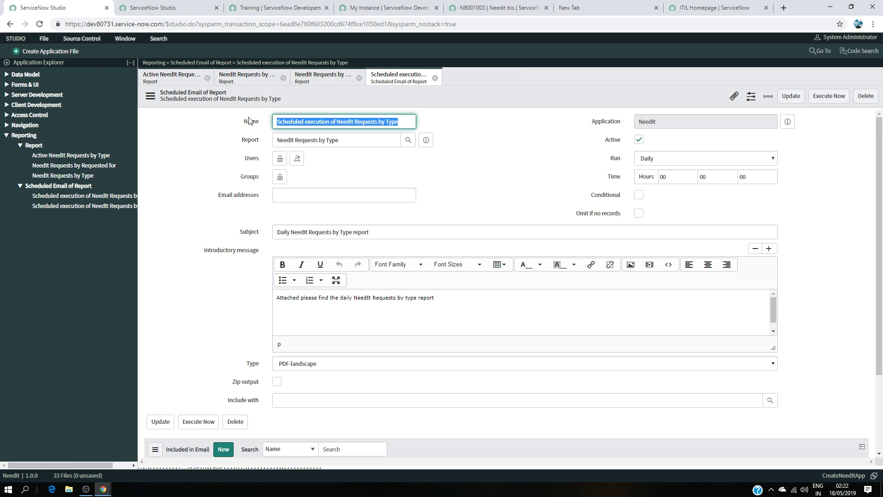
left_click(184, 8)
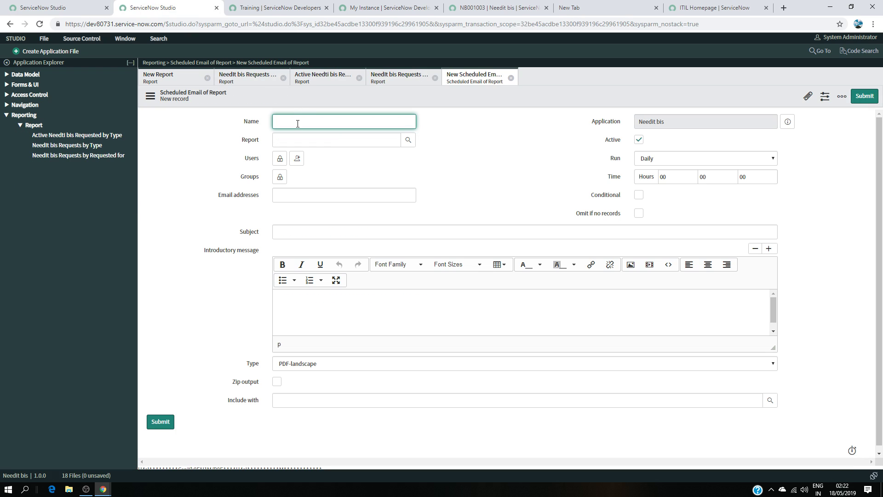
key("ctrl+v")
- Check which report the NeedIt scheduled email uses and set the new record's report to NeedIt bis Requests by Type
left_click(60, 8)
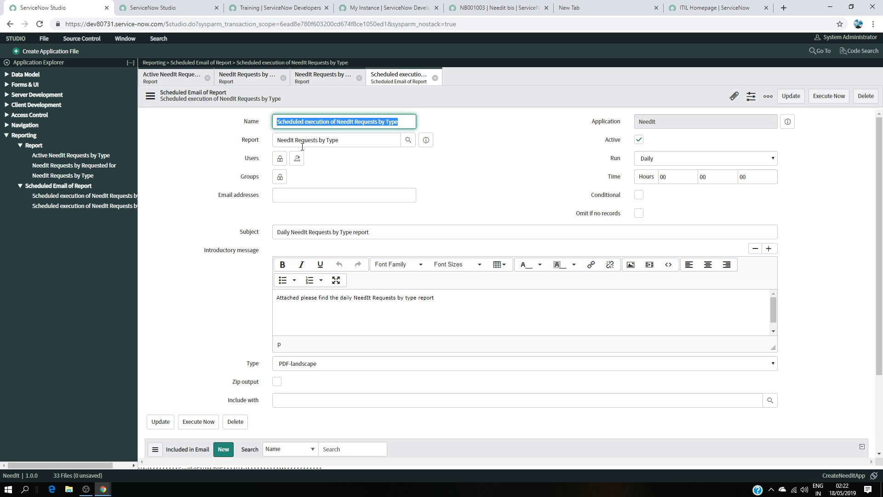
left_click(346, 139)
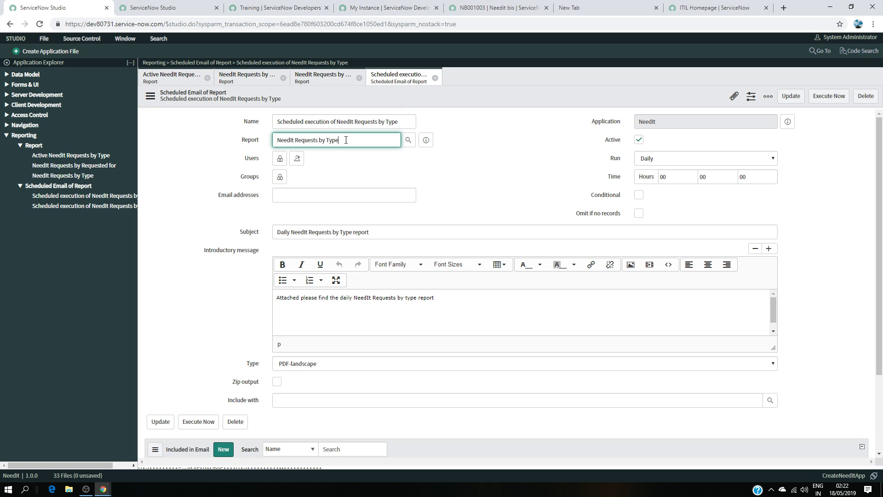
key("ctrl+Tab")
left_click(298, 140)
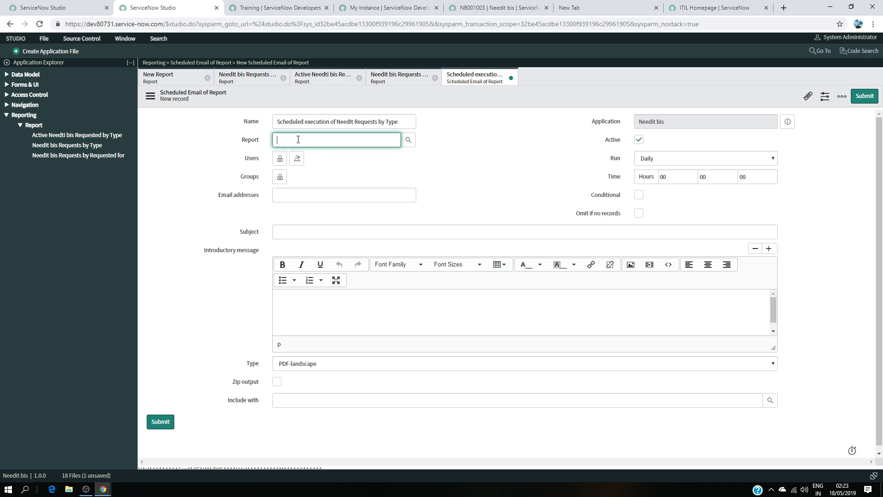
type("nee")
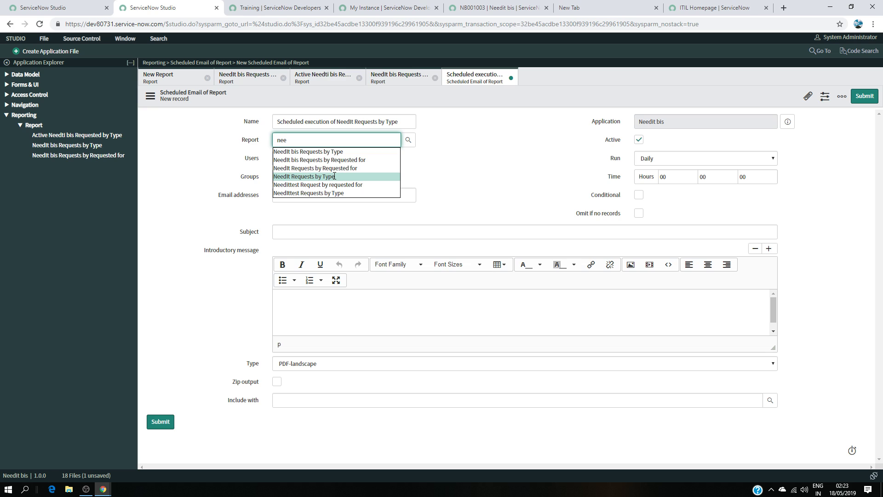
left_click(328, 152)
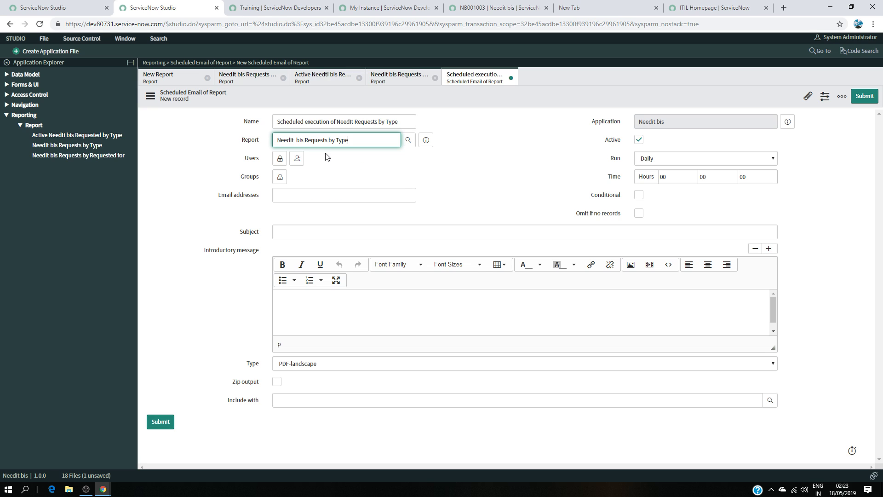
- Set the new scheduled email's subject to "Daily NeedIt Requests by Type report", copying it from the NeedIt application's scheduled email
left_click(403, 160)
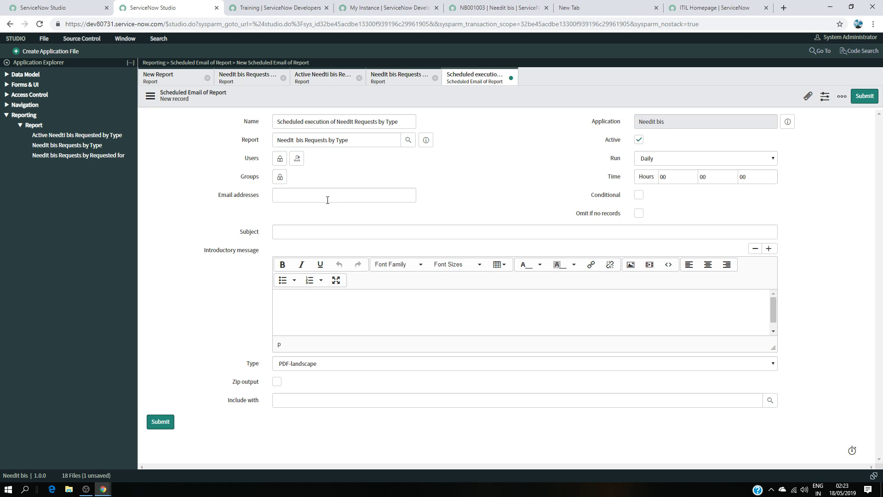
left_click(649, 166)
left_click(564, 168)
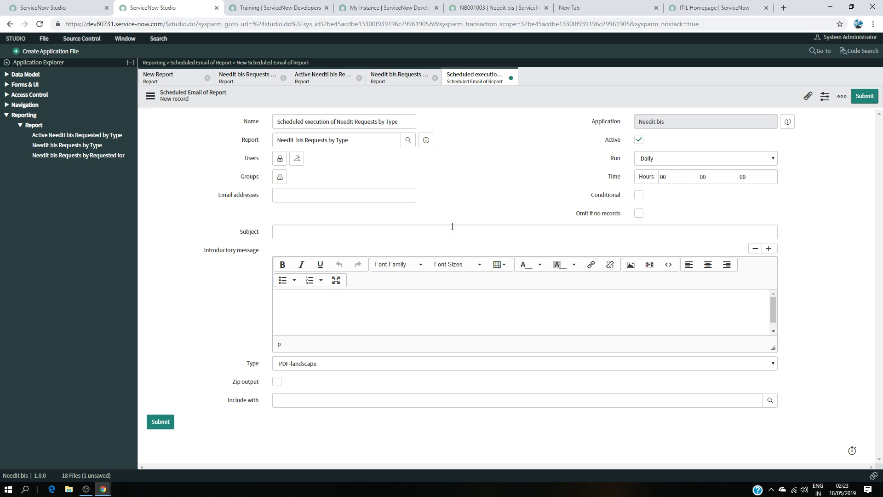
left_click(292, 308)
left_click(300, 231)
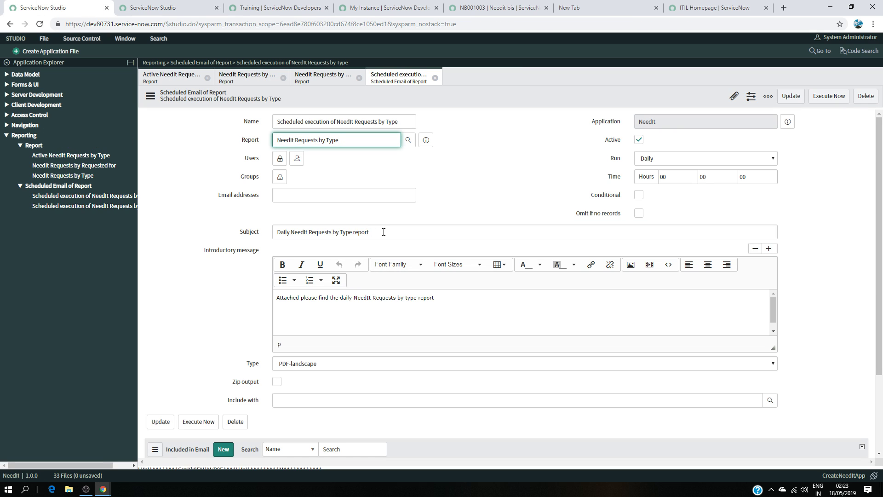
left_click_drag(370, 232, 243, 231)
key("ctrl+c")
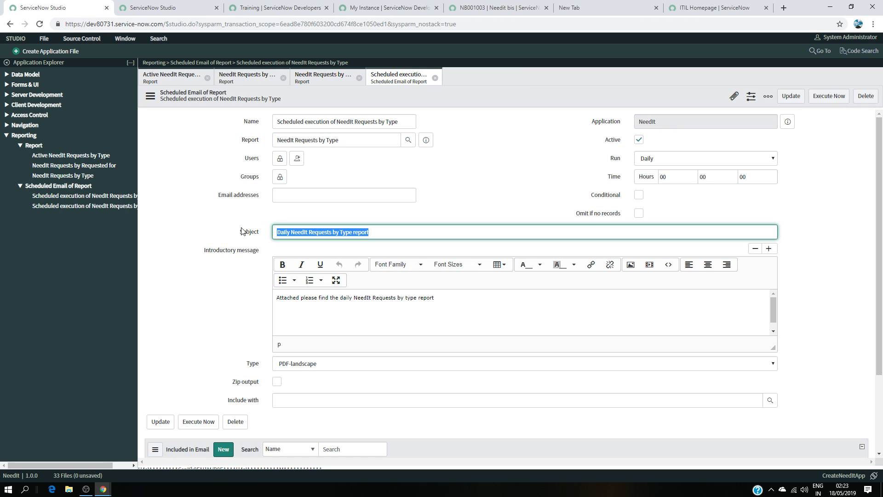
left_click(177, 8)
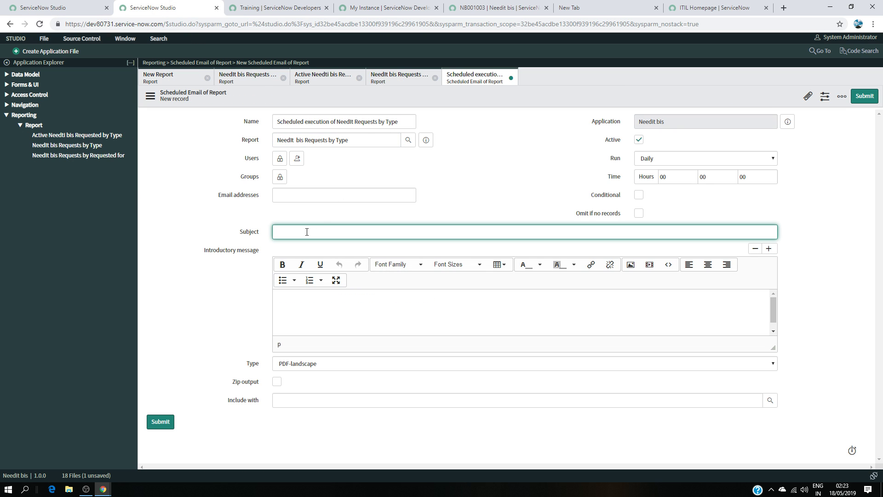
key("ctrl+v")
- Copy the introductory message "Attached please find the daily NeedIt Requests by type report" from the NeedIt scheduled email and submit the new record
key("ctrl+shift+Tab")
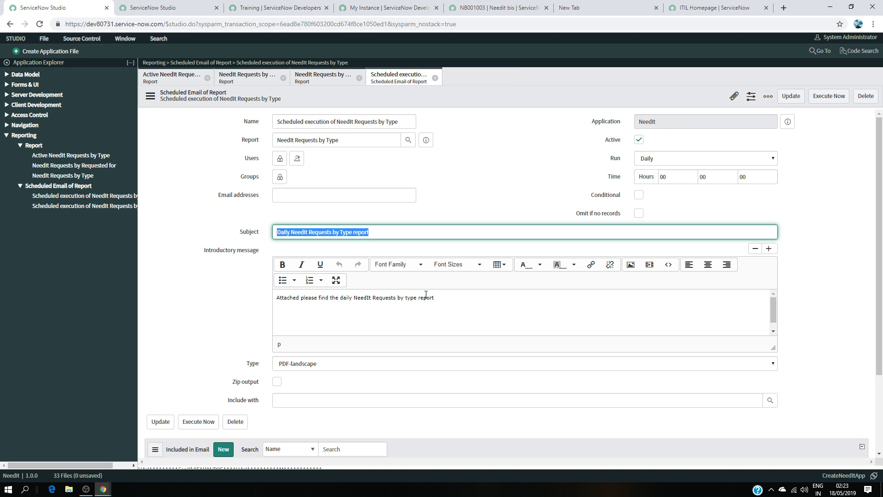
left_click_drag(435, 298, 217, 296)
key("ctrl+c")
left_click(190, 3)
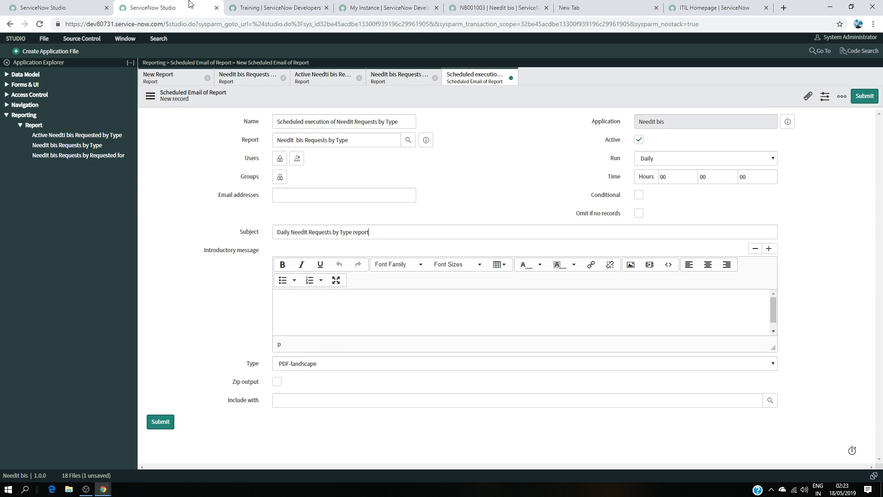
left_click(297, 301)
key("ctrl+v")
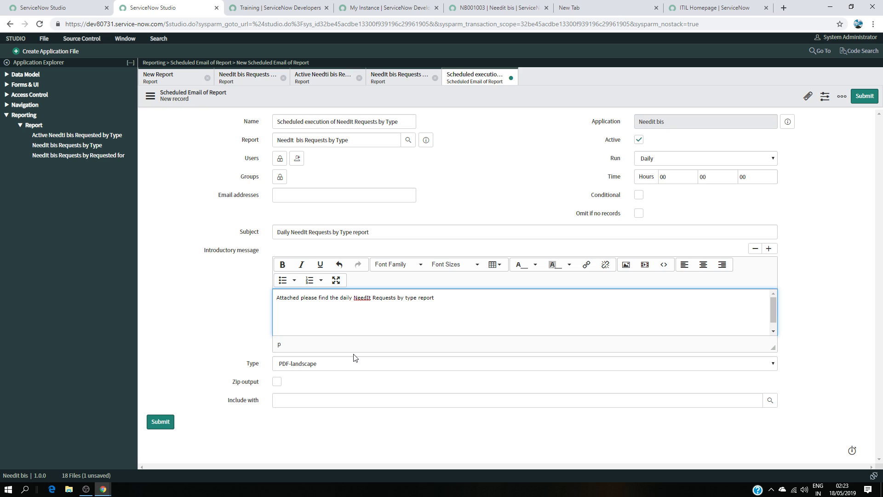
left_click(161, 422)
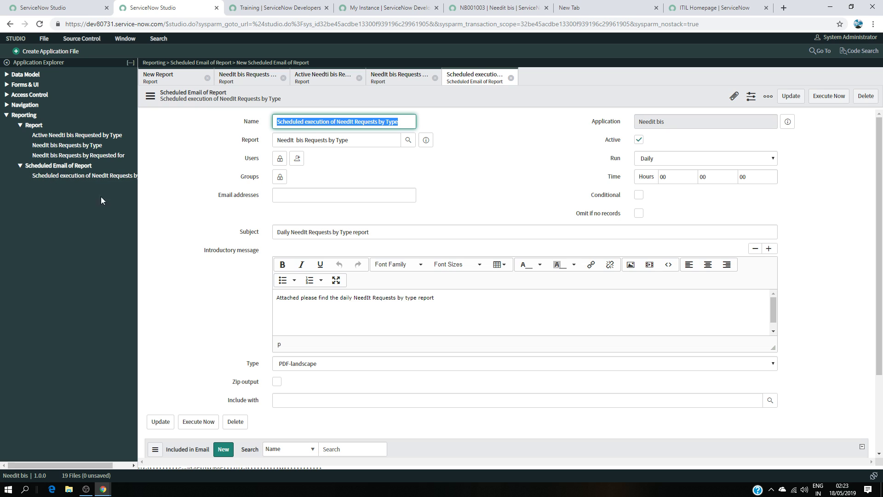
- Close the scheduled email and all open report files in Needit bis and collapse the Reporting category
left_click(511, 78)
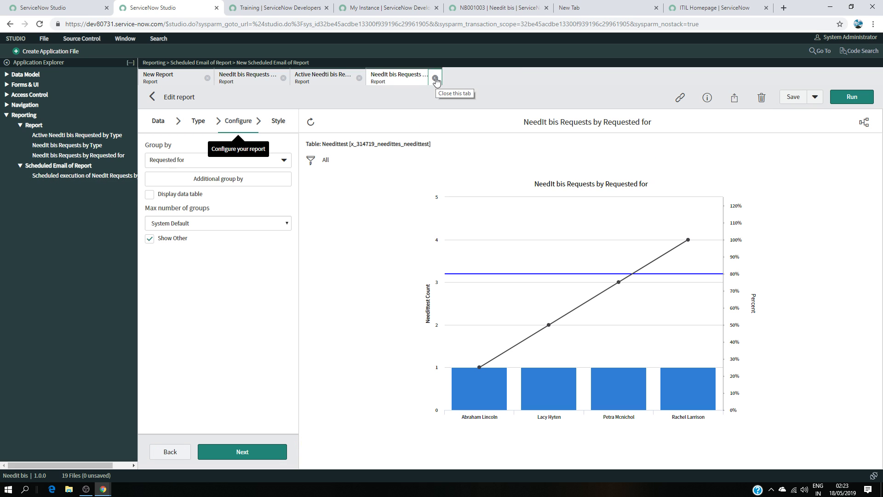
left_click(434, 78)
left_click(360, 78)
left_click(283, 78)
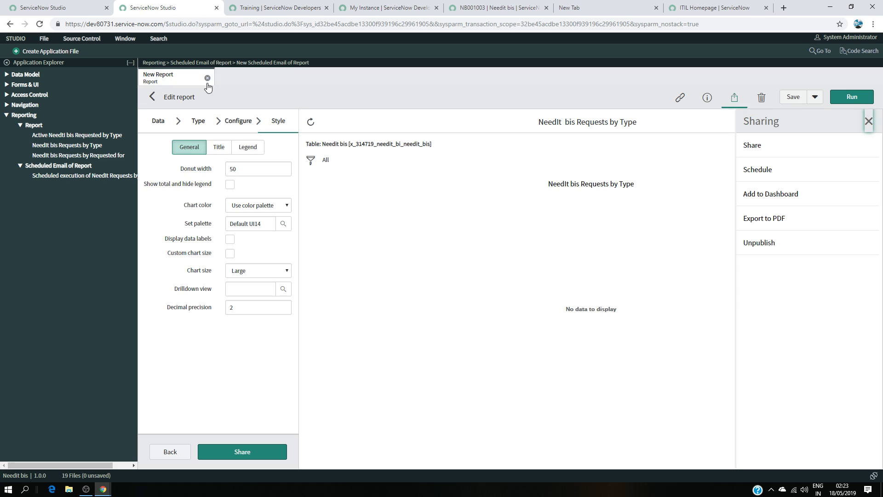
left_click(207, 78)
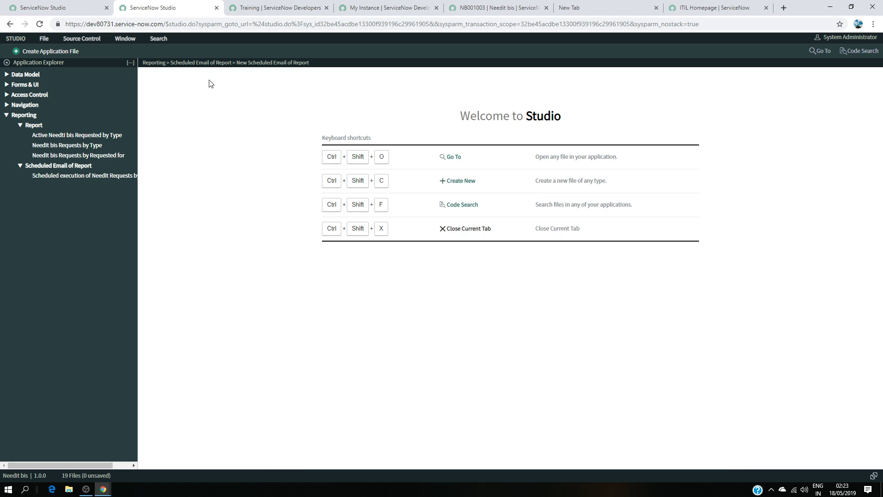
left_click(13, 117)
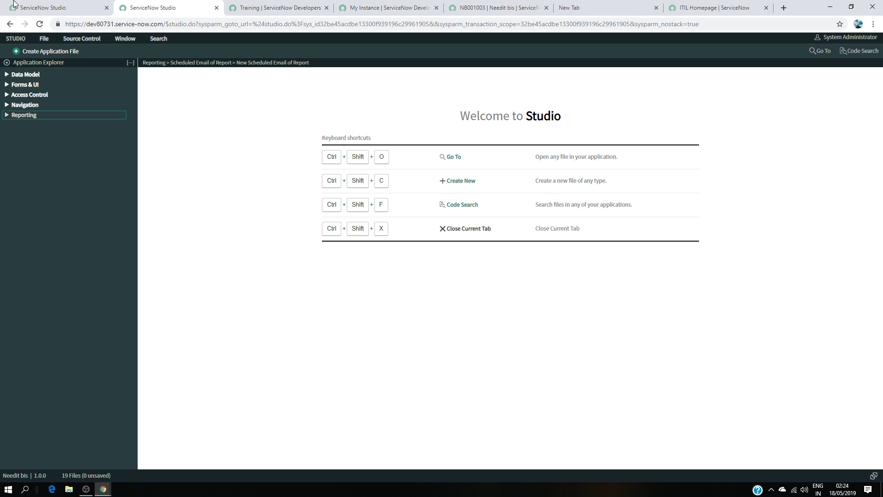
- Examine the NeedIt application's server and client development files, including its client scripts and UI policies
left_click(56, 7)
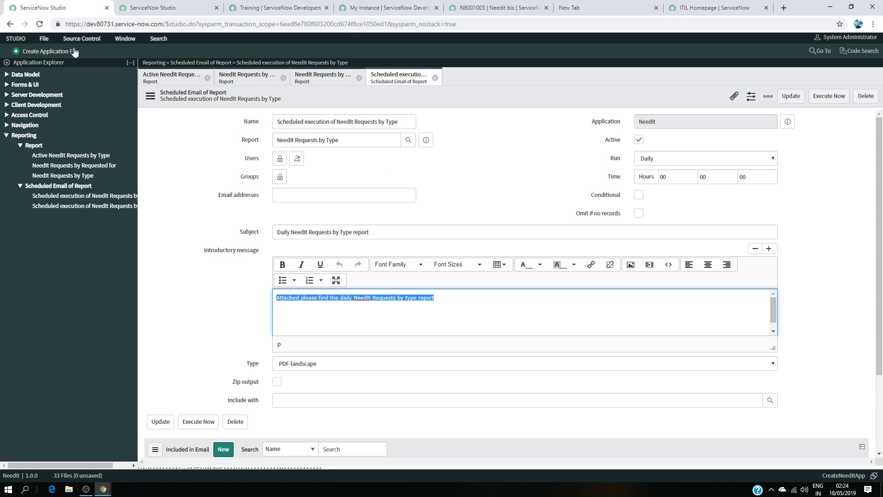
left_click(7, 135)
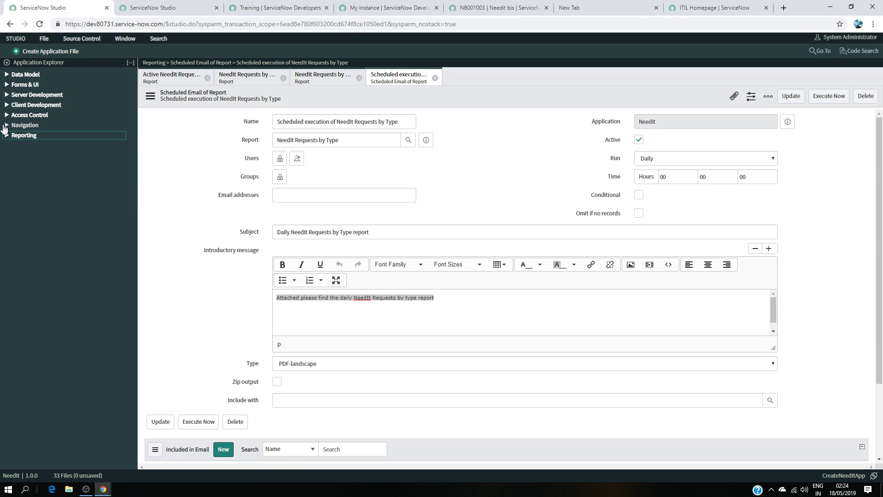
left_click(6, 104)
left_click(7, 95)
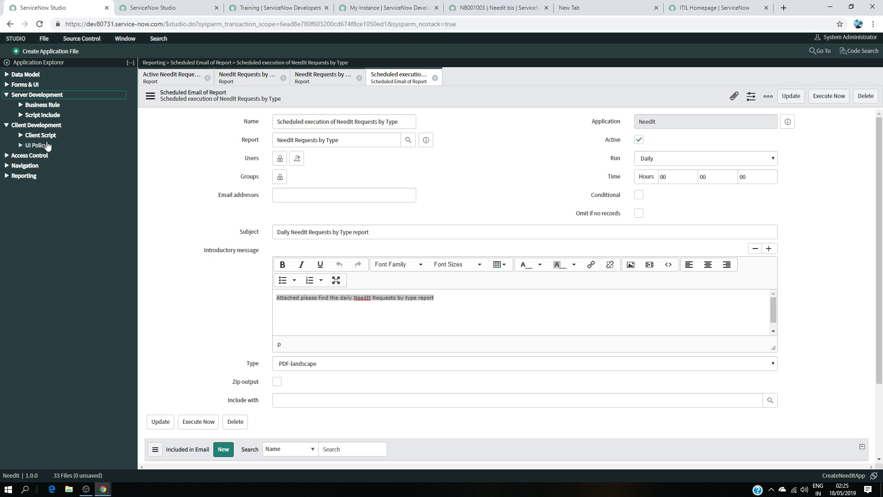
left_click(24, 138)
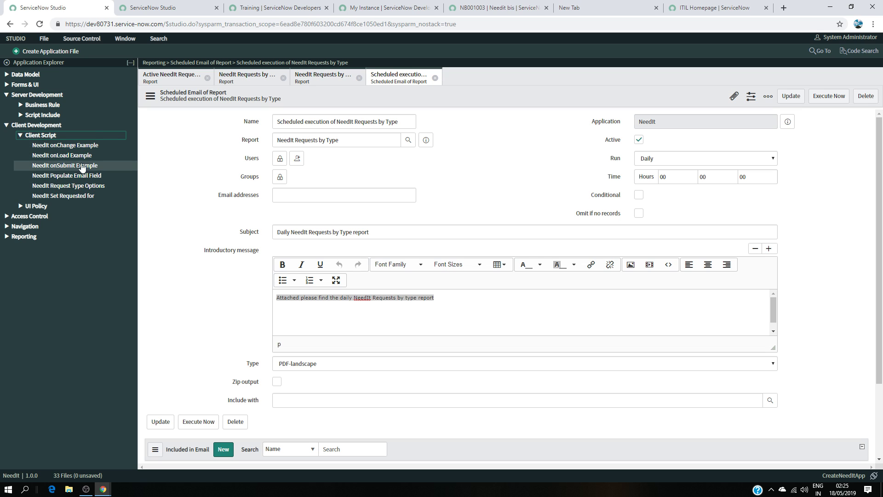
left_click(24, 208)
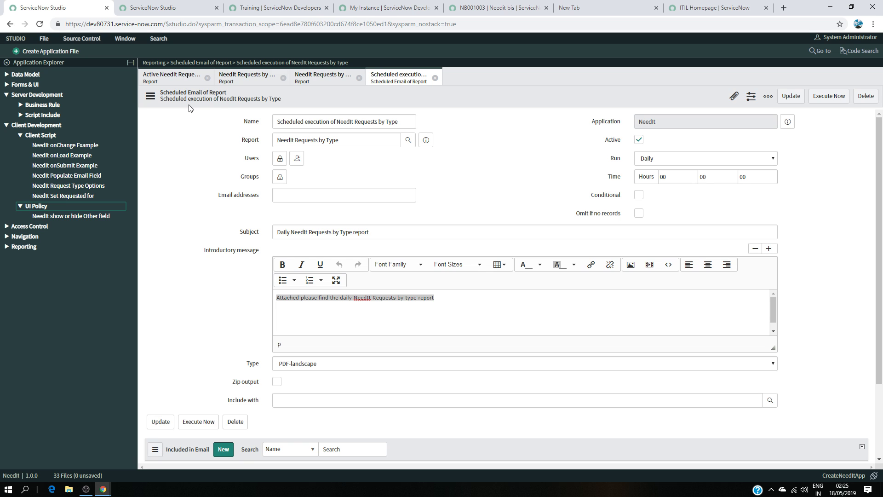
left_click(85, 489)
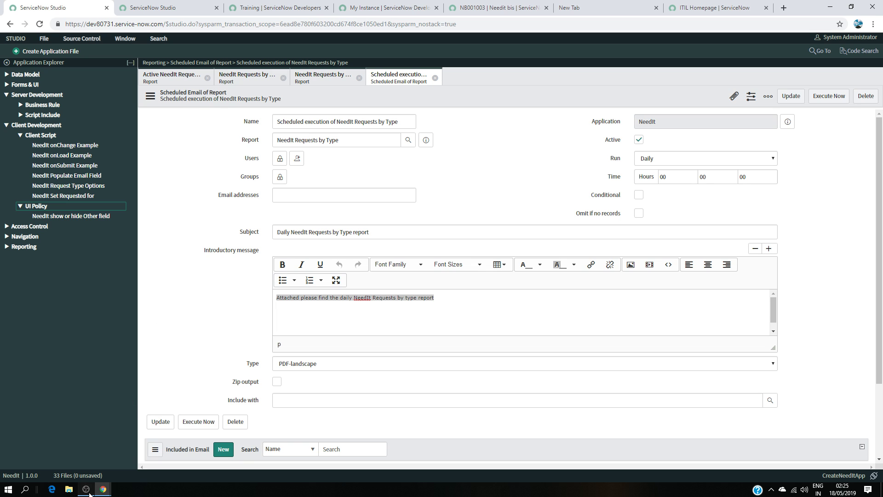